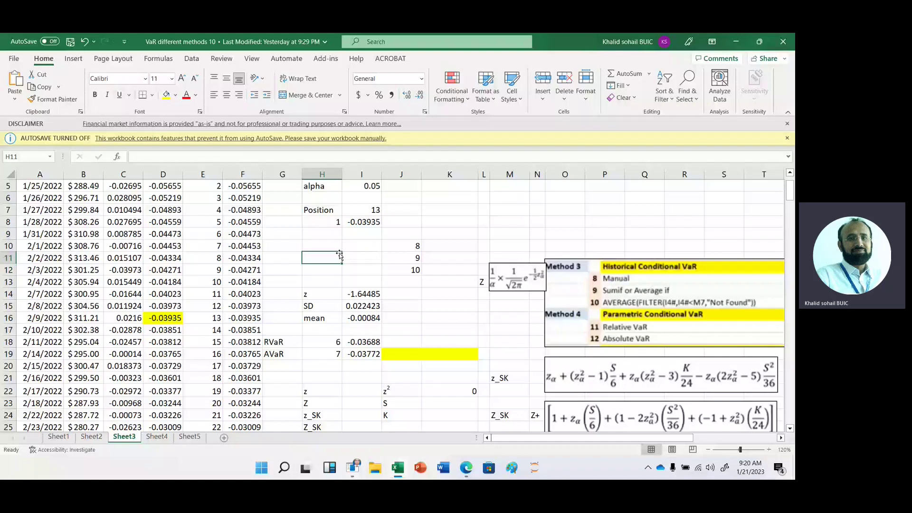
# Start an =AVERAGE formula in K10, beside method 8.
pyautogui.press('Right')
pyautogui.press('Right')
pyautogui.press('Right')
pyautogui.press('Up')
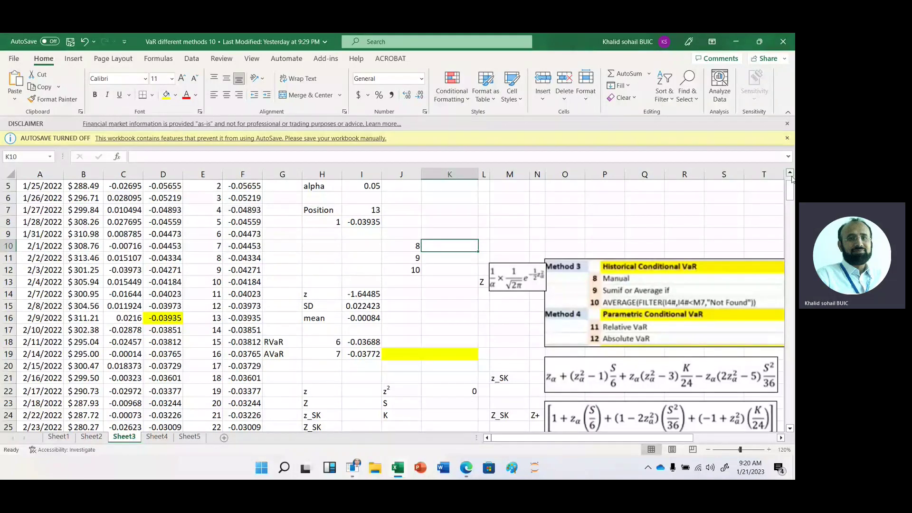
pyautogui.scroll(1, 790, 174)
pyautogui.write('=ave')
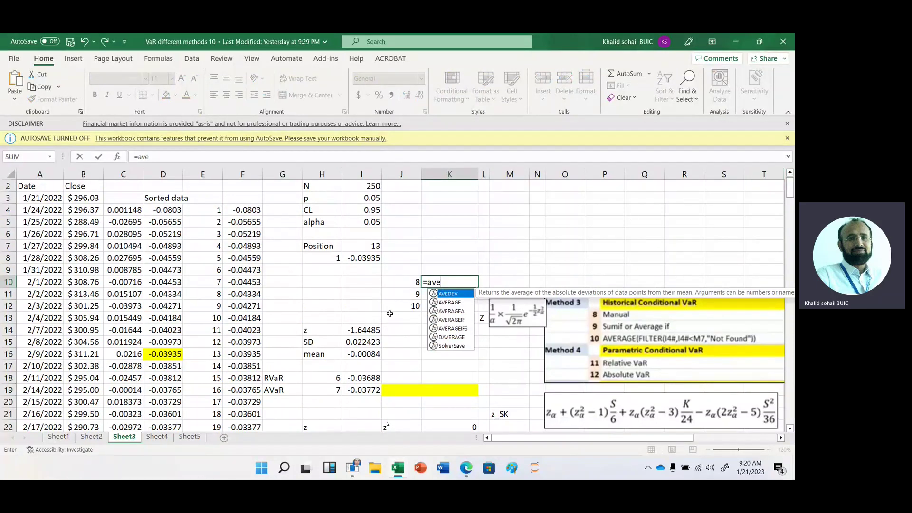
# Complete K10 as =AVERAGE(D4:D15), giving -0.048388588.
pyautogui.press('Down')
pyautogui.press('Tab')
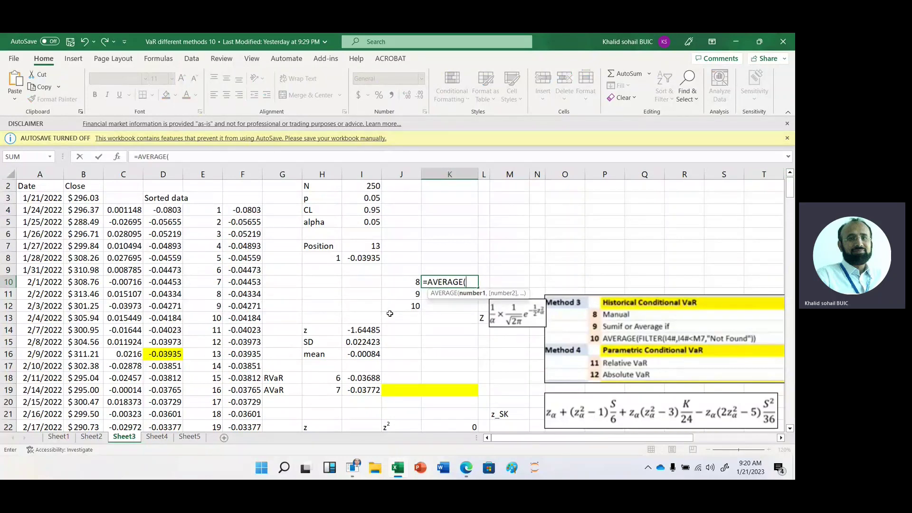
pyautogui.moveTo(166, 211); pyautogui.dragTo(162, 316)
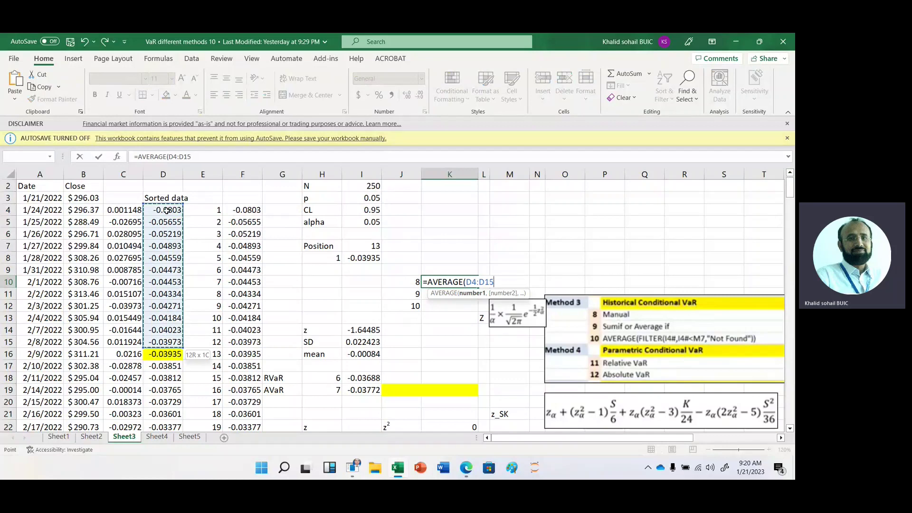
pyautogui.press('Tab')
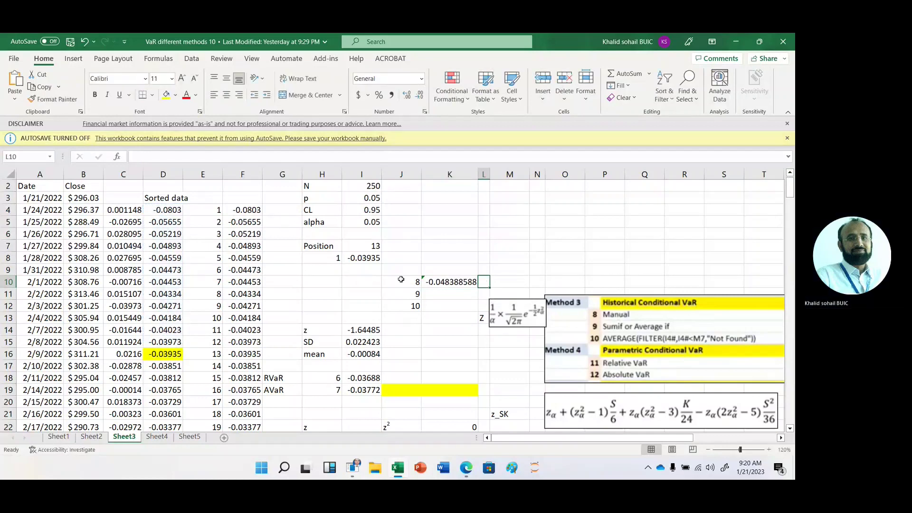
# Enter =AVERAGEIF(C4:C253,"<"&I8) in K11 for method 9, returning -0.048388588.
pyautogui.click(435, 294)
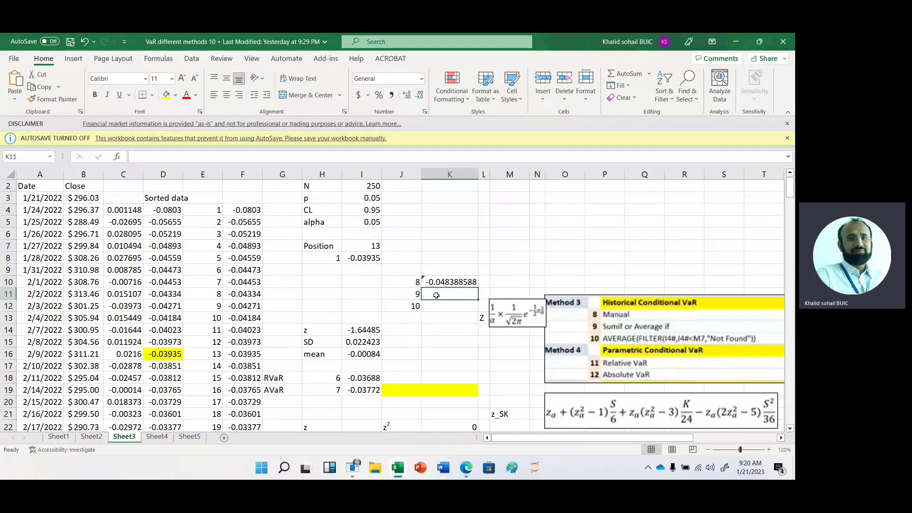
pyautogui.write('=av')
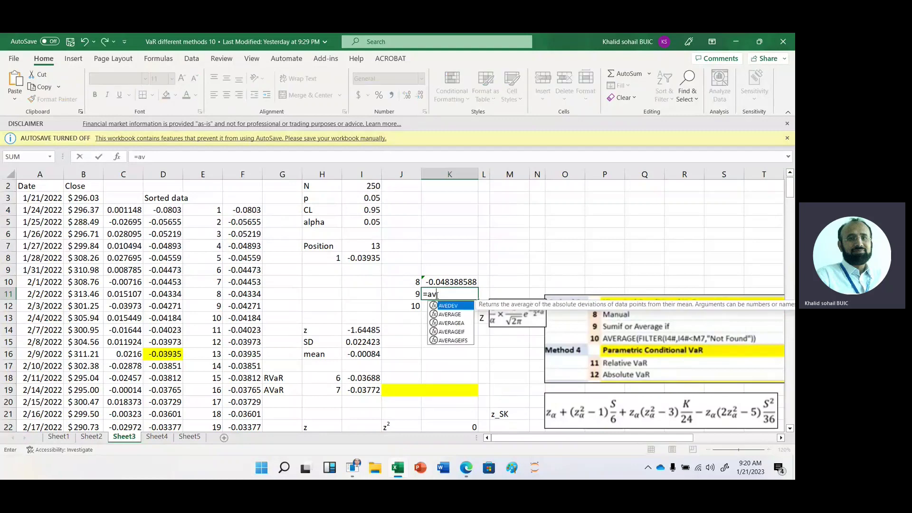
pyautogui.write('e')
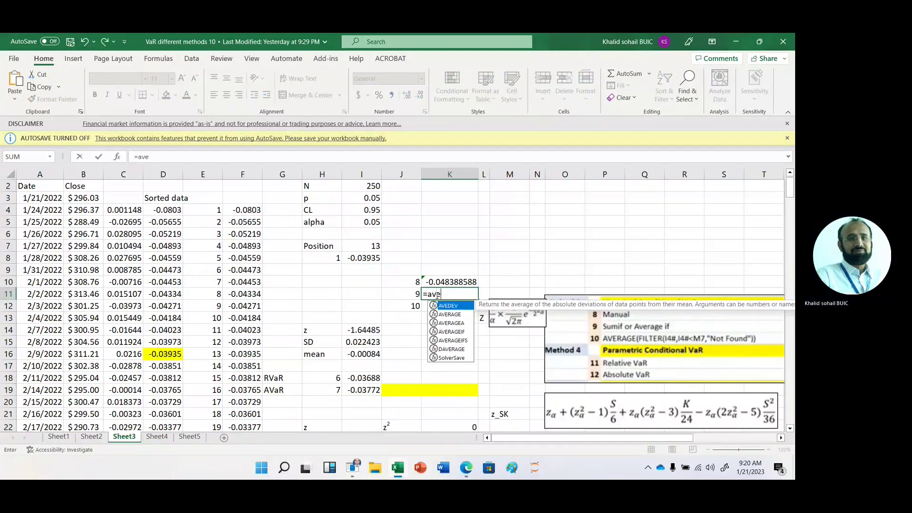
pyautogui.press('Down')
pyautogui.press('Down')
pyautogui.press('Down')
pyautogui.press('Down')
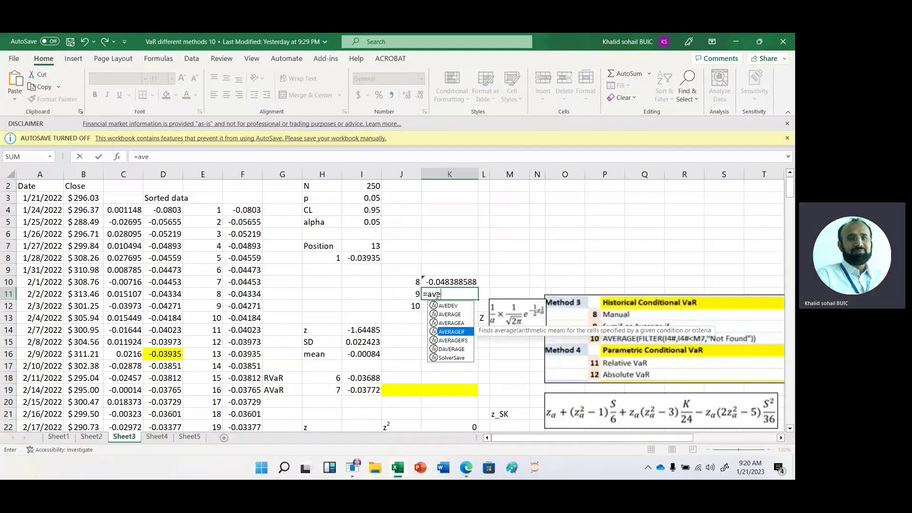
pyautogui.press('Tab')
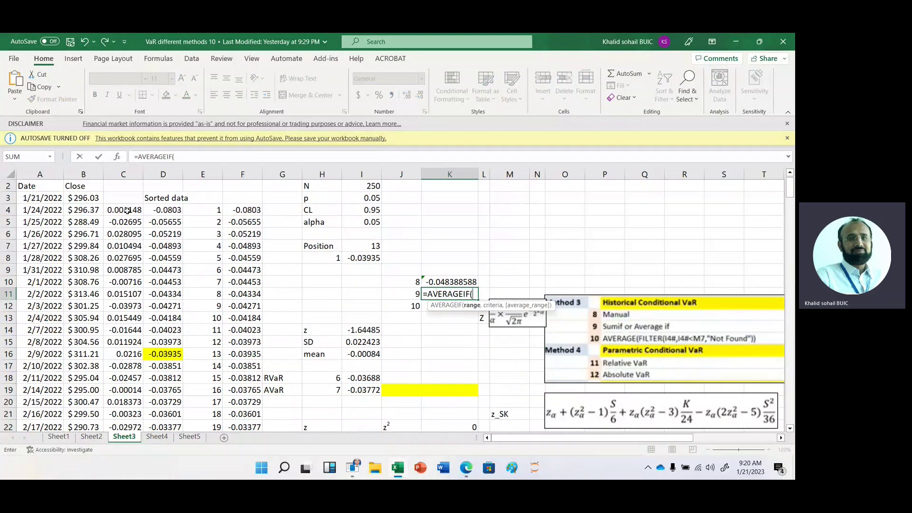
pyautogui.write('c')
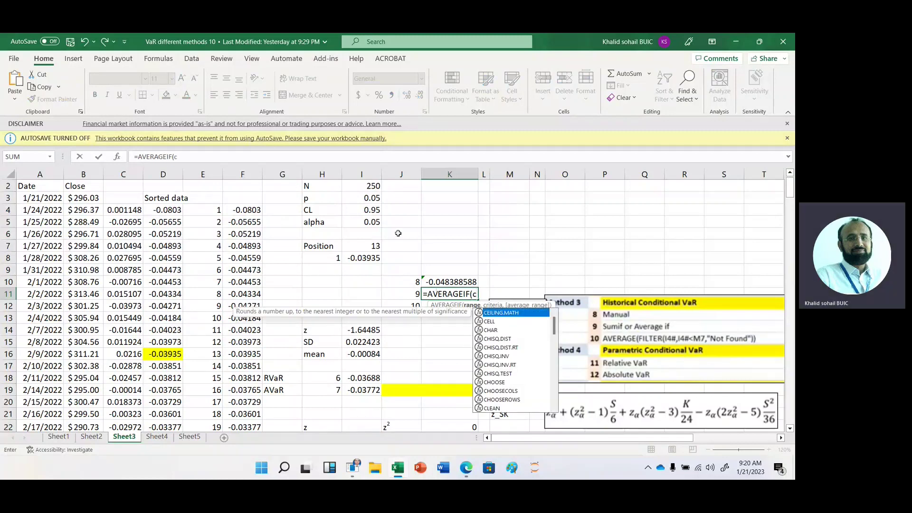
pyautogui.write('4:c')
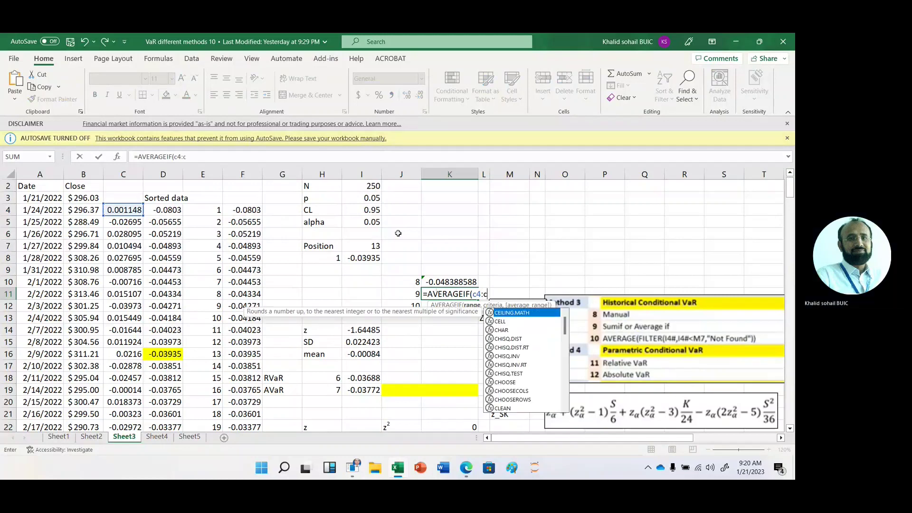
pyautogui.write('2')
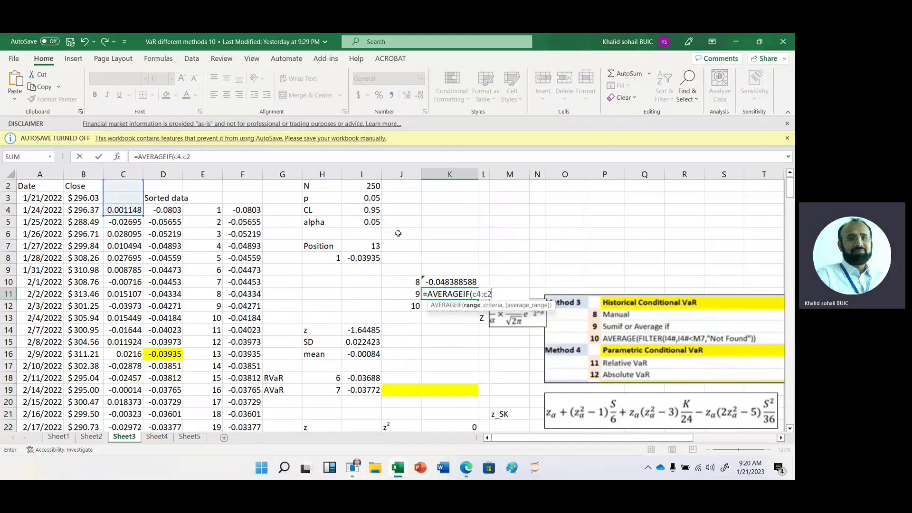
pyautogui.write('53')
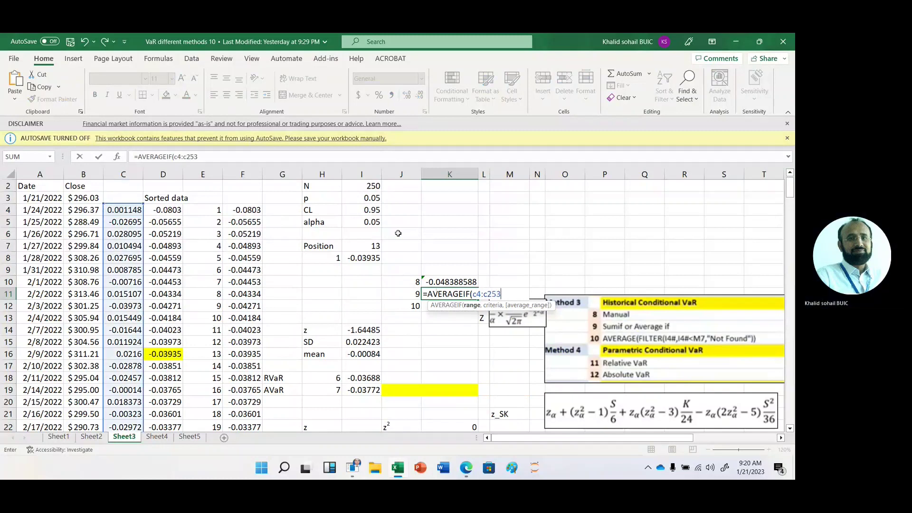
pyautogui.write('.')
pyautogui.press('BackSpace')
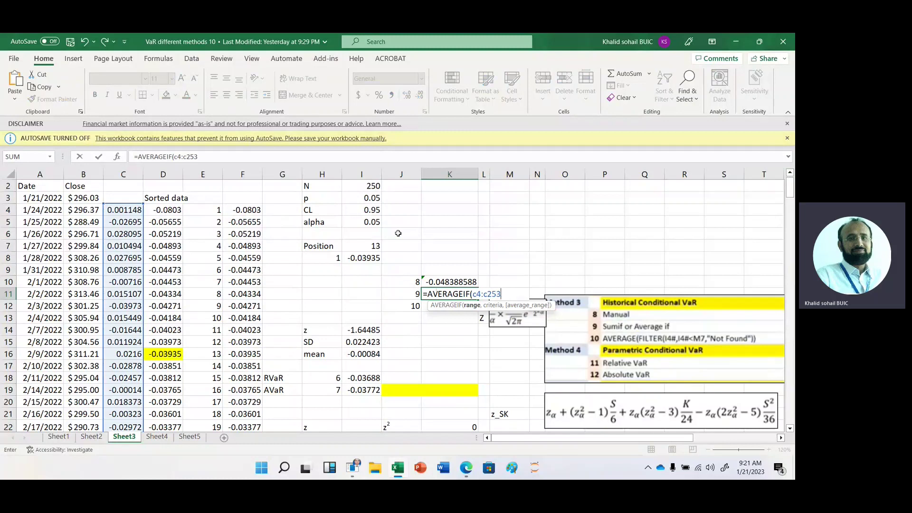
pyautogui.write(',"')
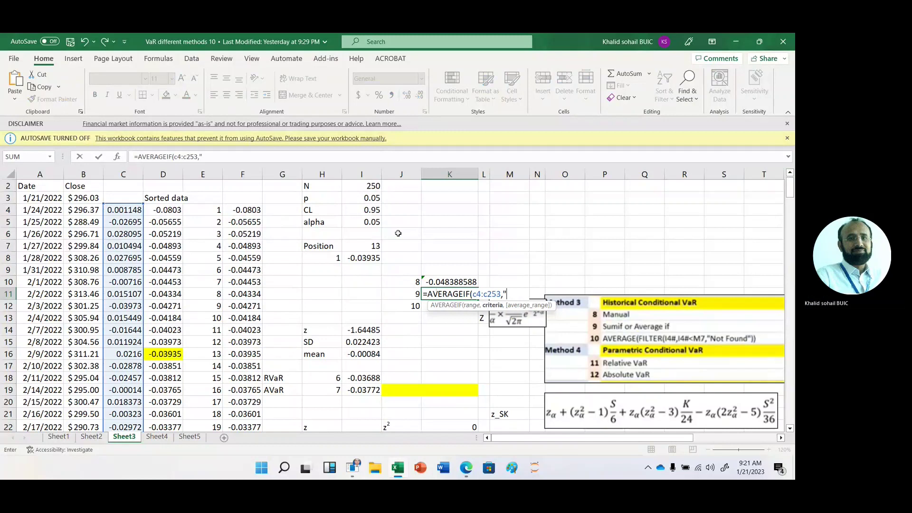
pyautogui.write('<"and')
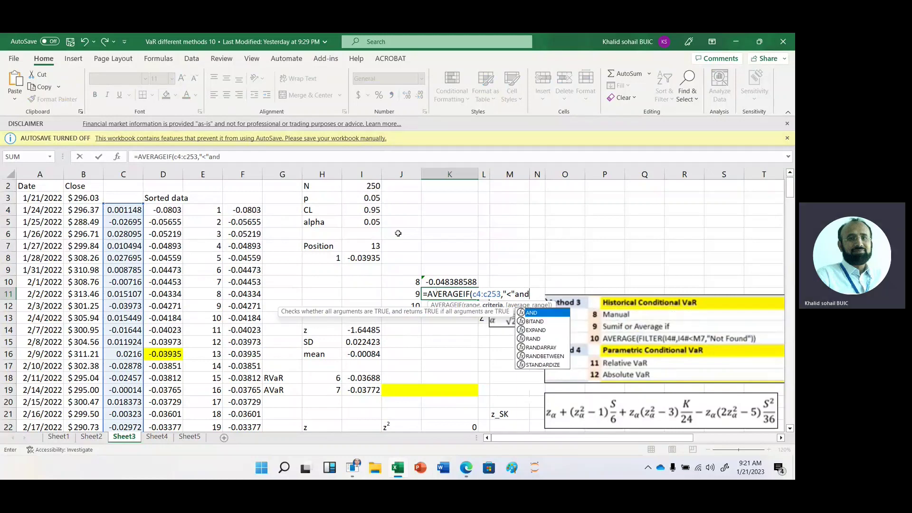
pyautogui.press('BackSpace')
pyautogui.press('BackSpace')
pyautogui.press('BackSpace')
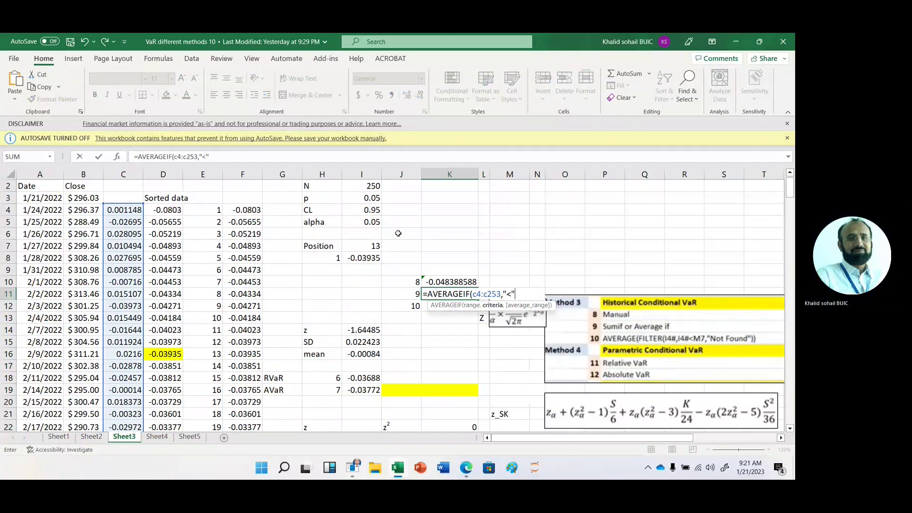
pyautogui.write('&')
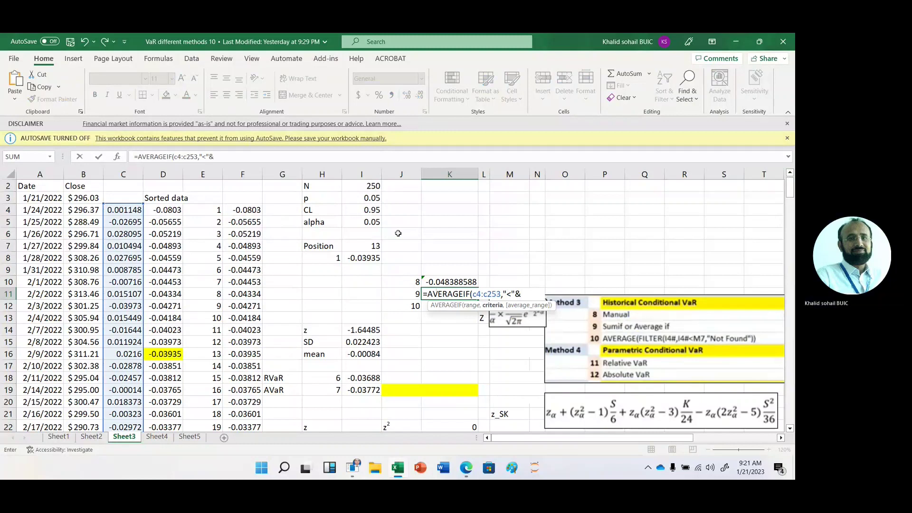
pyautogui.click(366, 259)
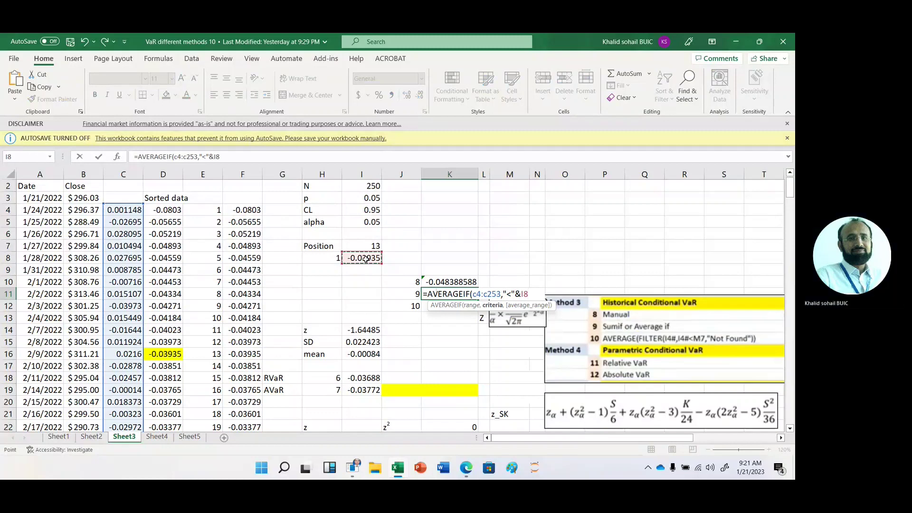
pyautogui.write(')')
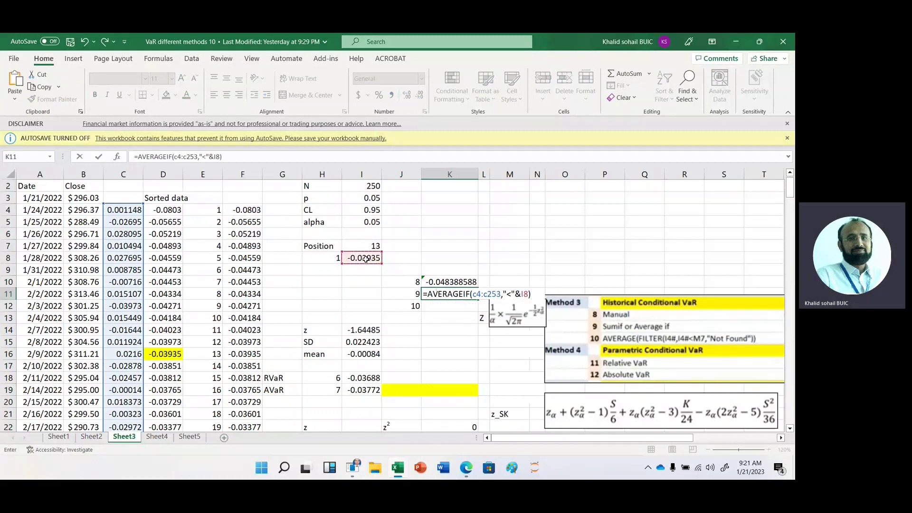
pyautogui.press('Return')
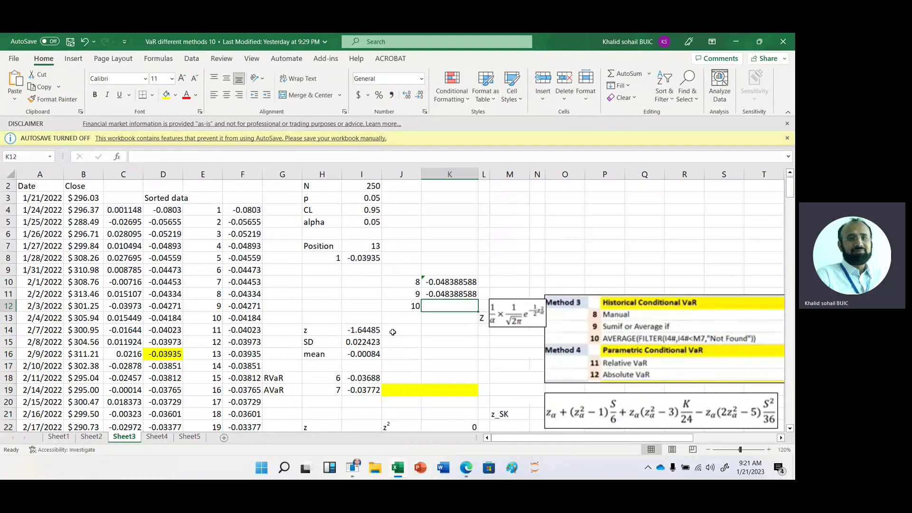
# Begin =AVERAGE(FILTER(C4:C253 in K12 for method 10.
pyautogui.write('=av')
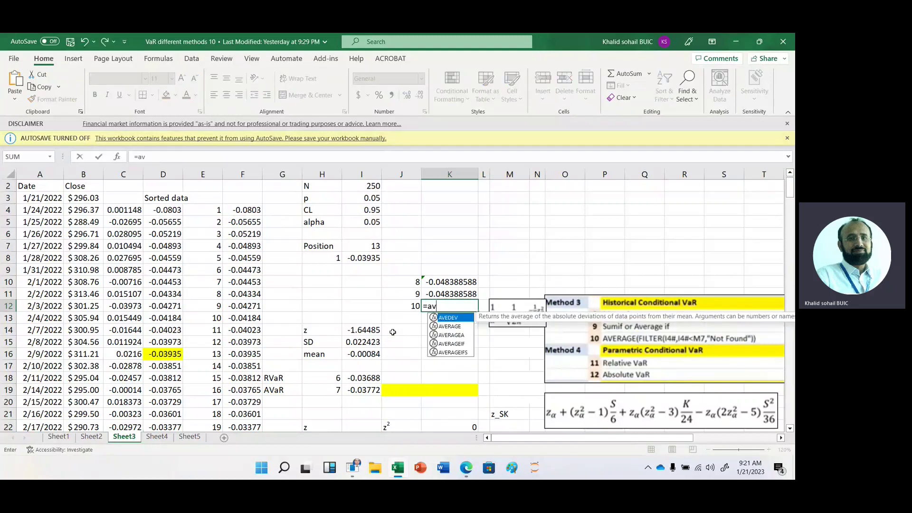
pyautogui.press('Down')
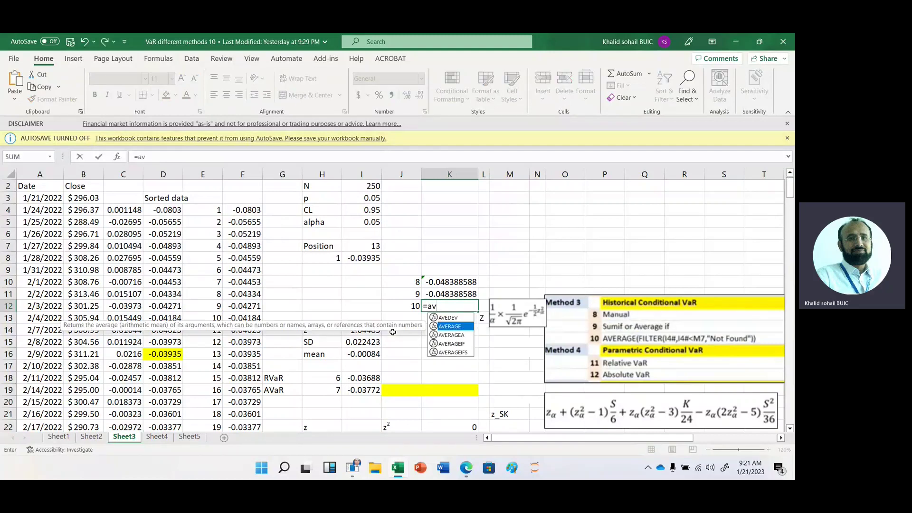
pyautogui.press('Tab')
pyautogui.write('fil')
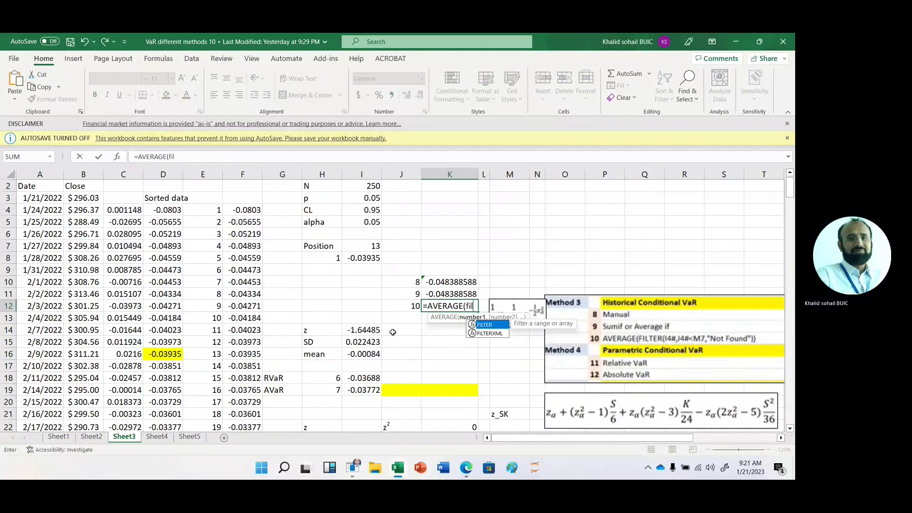
pyautogui.press('Tab')
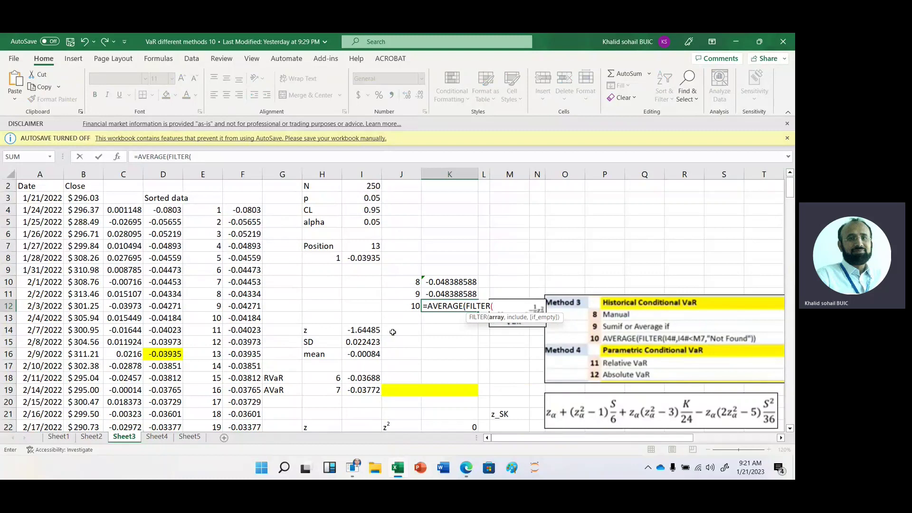
pyautogui.write('c4:c')
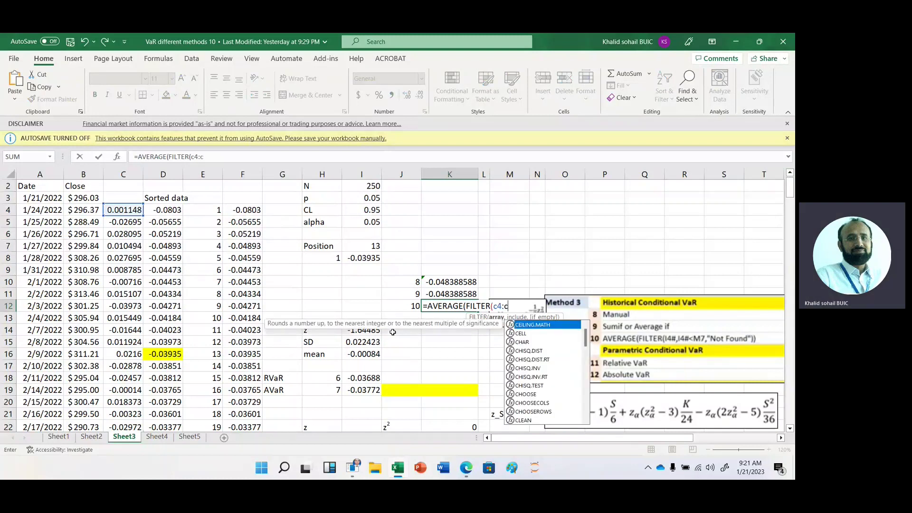
pyautogui.write('25')
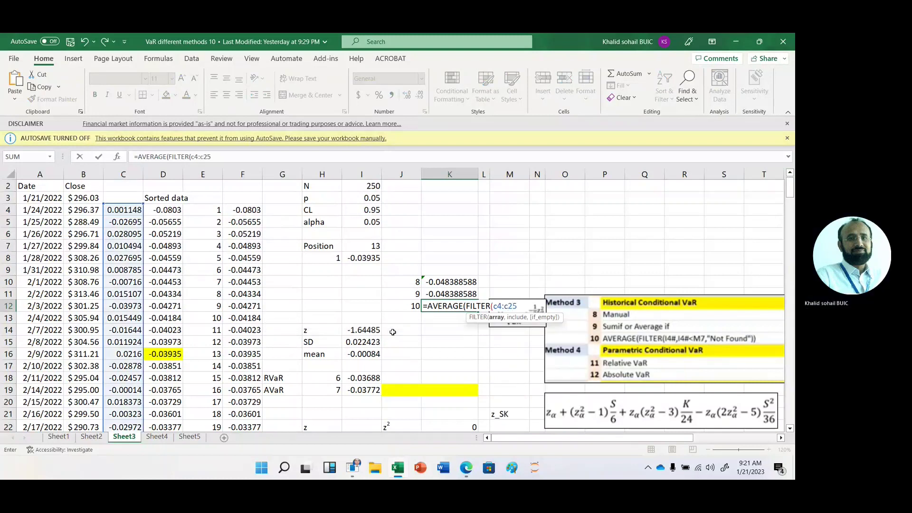
pyautogui.write('3')
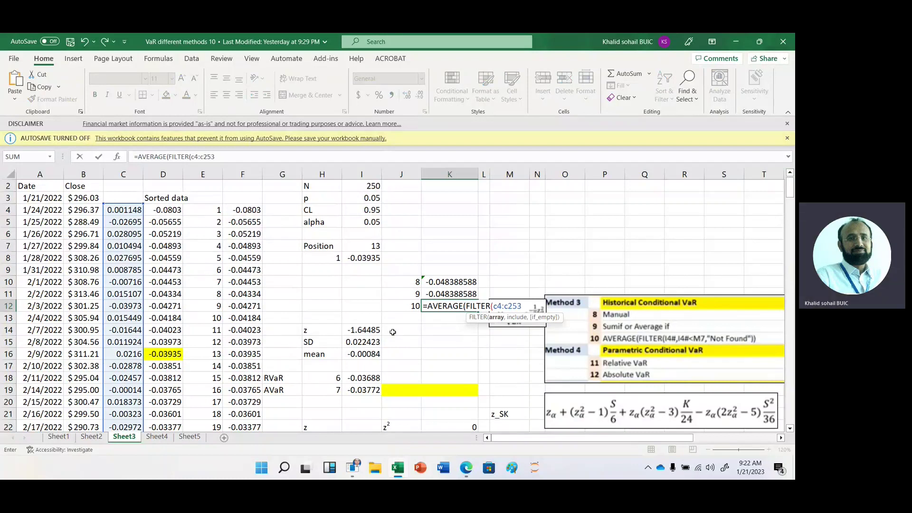
# Add the condition C4:C253<I8 with "NF" fallback, accepting Excel's correction, giving -0.048388588.
pyautogui.write(',')
pyautogui.write('c4..')
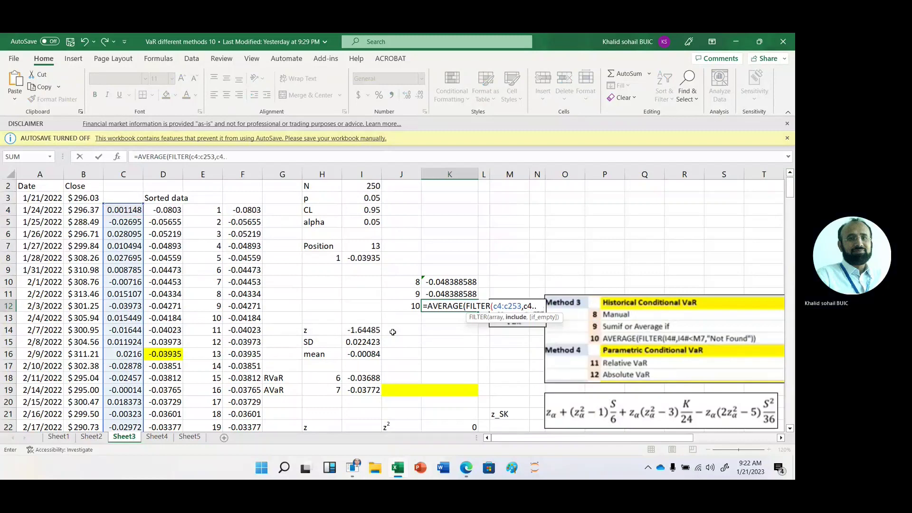
pyautogui.write('c')
pyautogui.press('BackSpace')
pyautogui.press('BackSpace')
pyautogui.press('BackSpace')
pyautogui.write(':c')
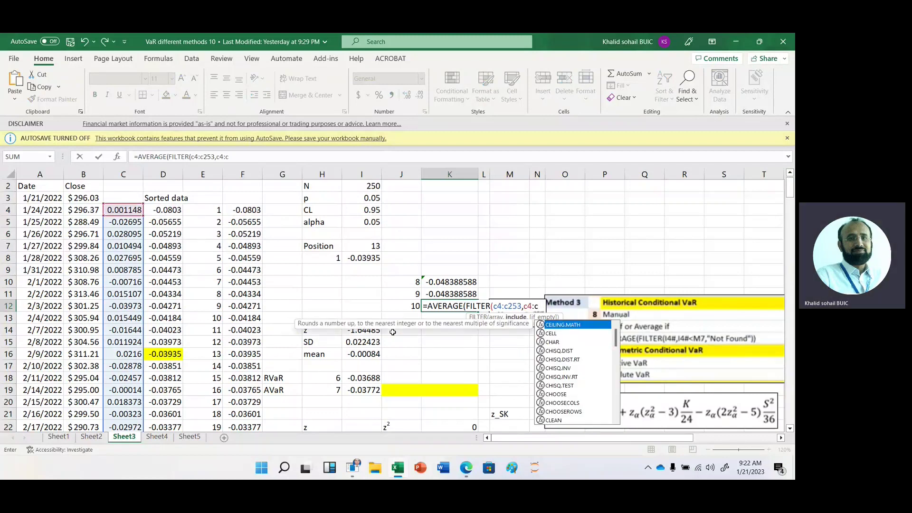
pyautogui.write('25')
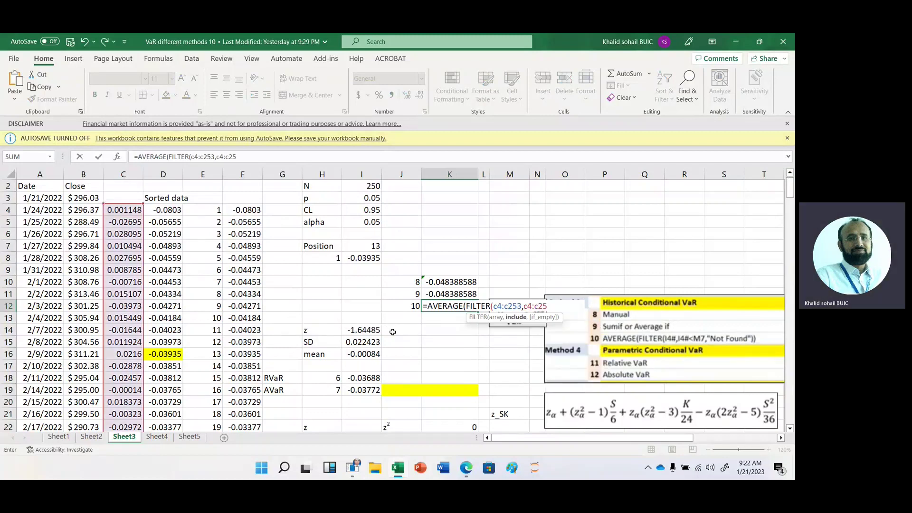
pyautogui.write('3<')
pyautogui.click(358, 257)
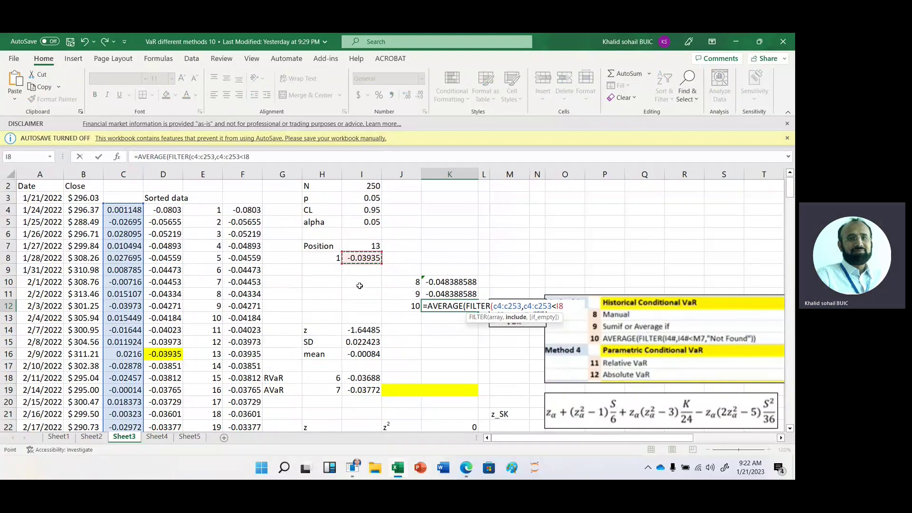
pyautogui.write(',"NF')
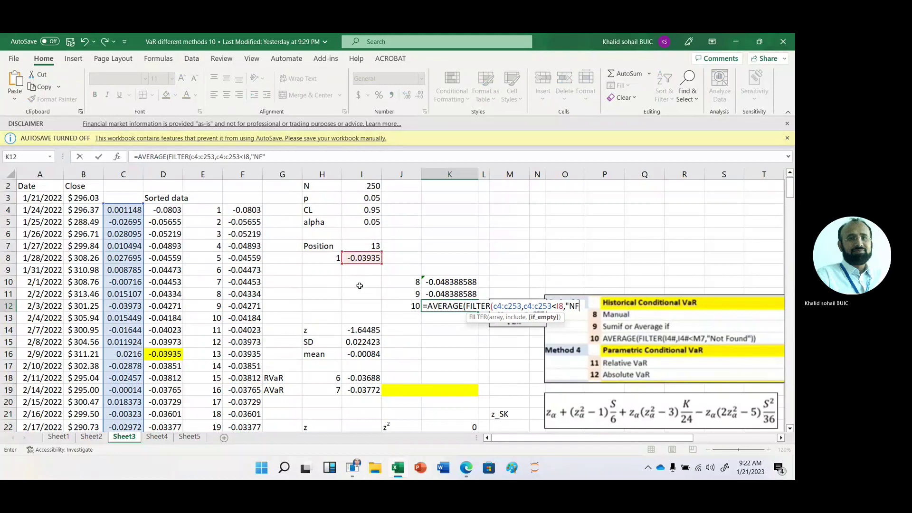
pyautogui.write('")')
pyautogui.press('Return')
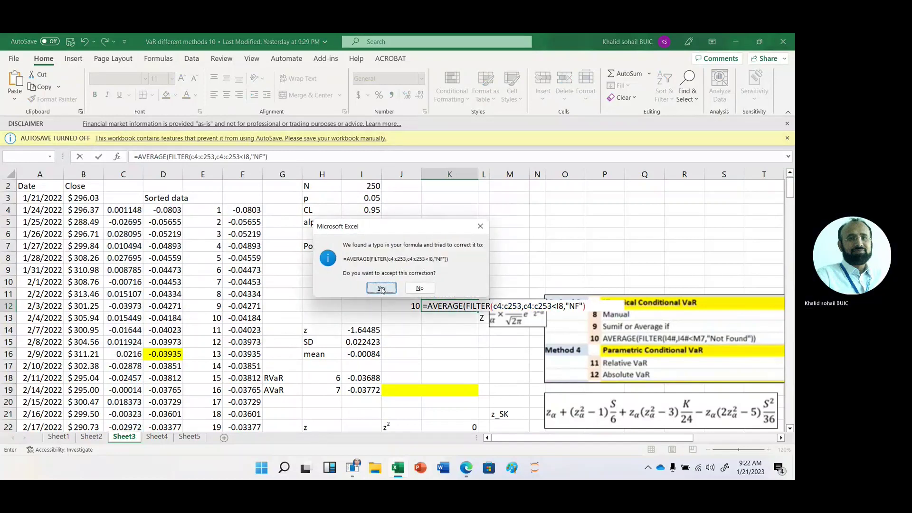
pyautogui.click(381, 288)
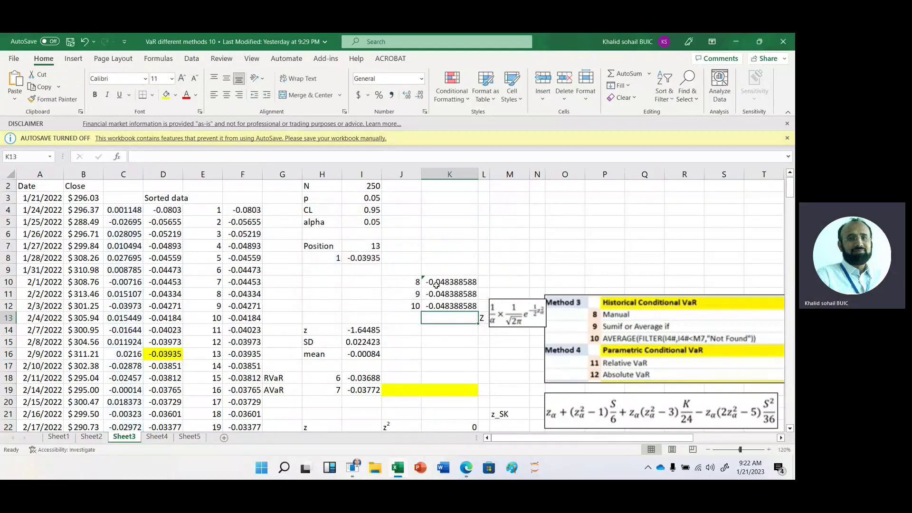
# Review the method 8–10 results, which all agree.
pyautogui.click(403, 281)
pyautogui.press('Down')
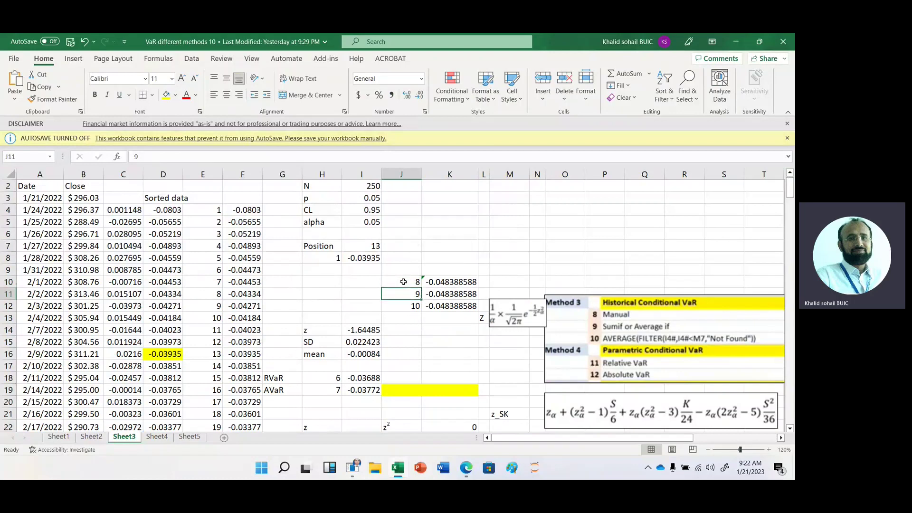
pyautogui.press('Down')
pyautogui.press('Down')
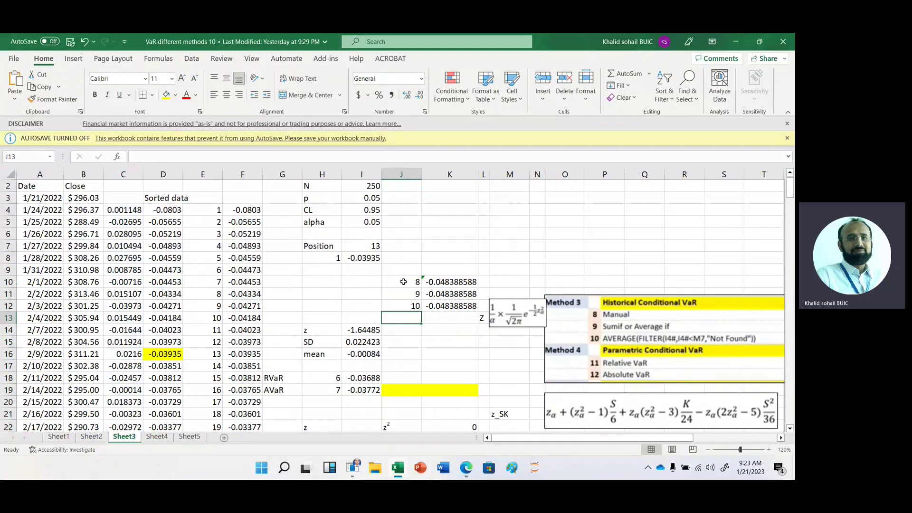
pyautogui.press('Down')
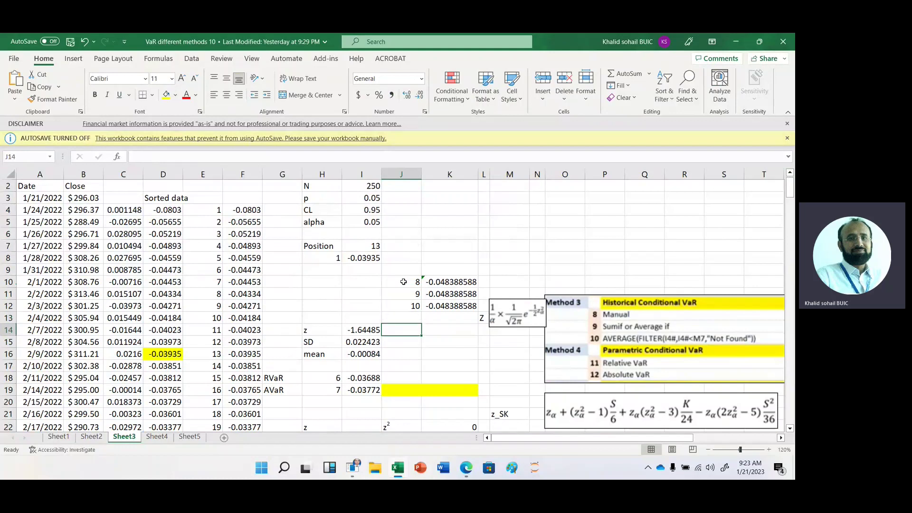
pyautogui.press('Right')
pyautogui.press('Right')
pyautogui.press('Left')
pyautogui.press('Left')
pyautogui.press('Left')
pyautogui.press('Left')
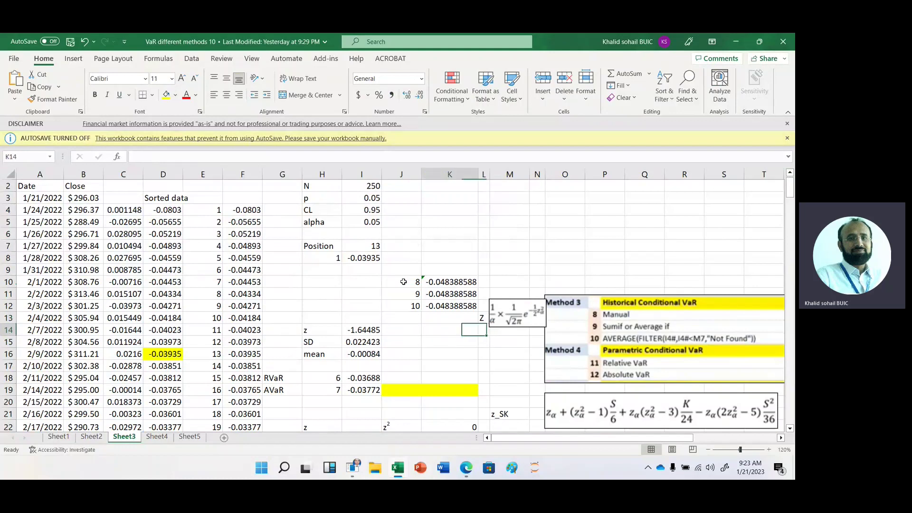
pyautogui.press('Right')
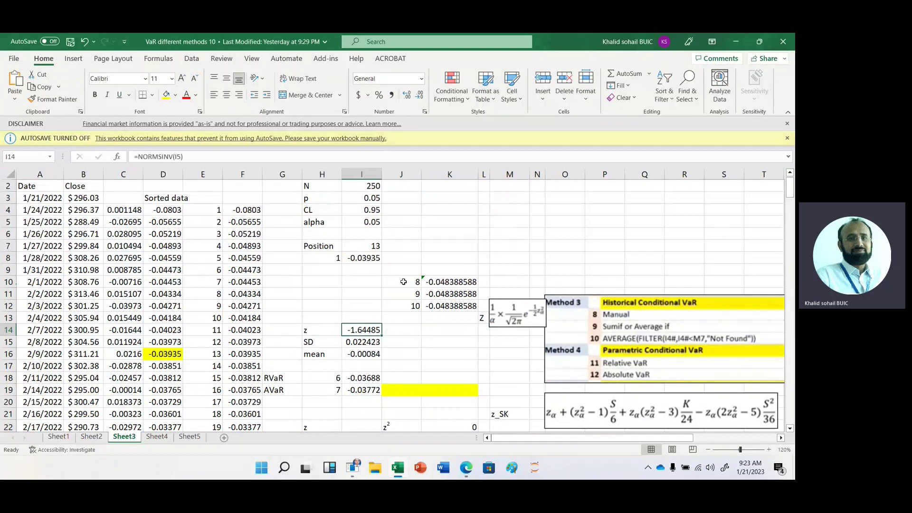
pyautogui.press('Right')
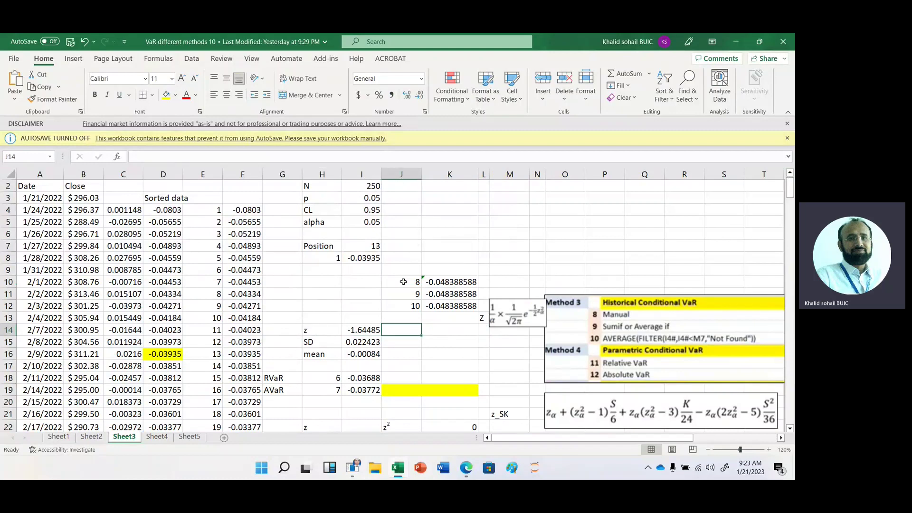
pyautogui.press('Left')
pyautogui.press('Right')
pyautogui.press('Down')
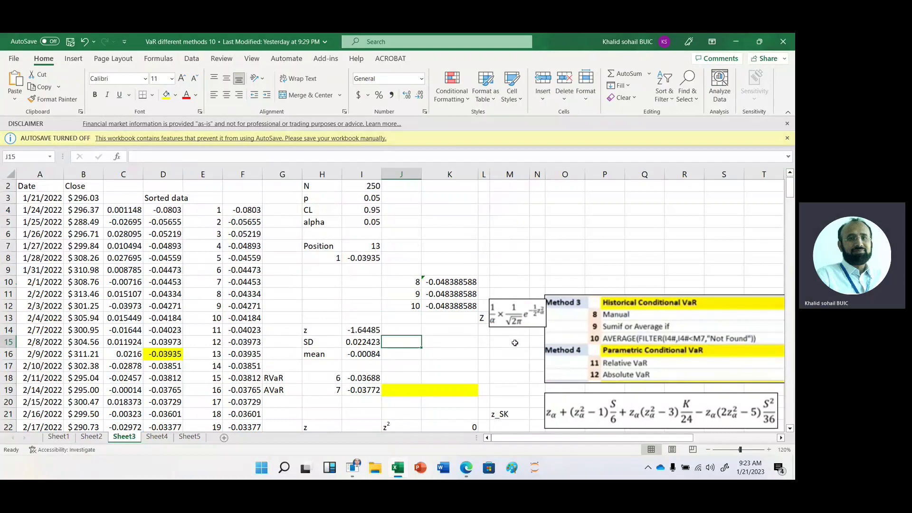
pyautogui.keyDown('ctrl'); pyautogui.scroll(3, 514, 342); pyautogui.keyUp('ctrl')
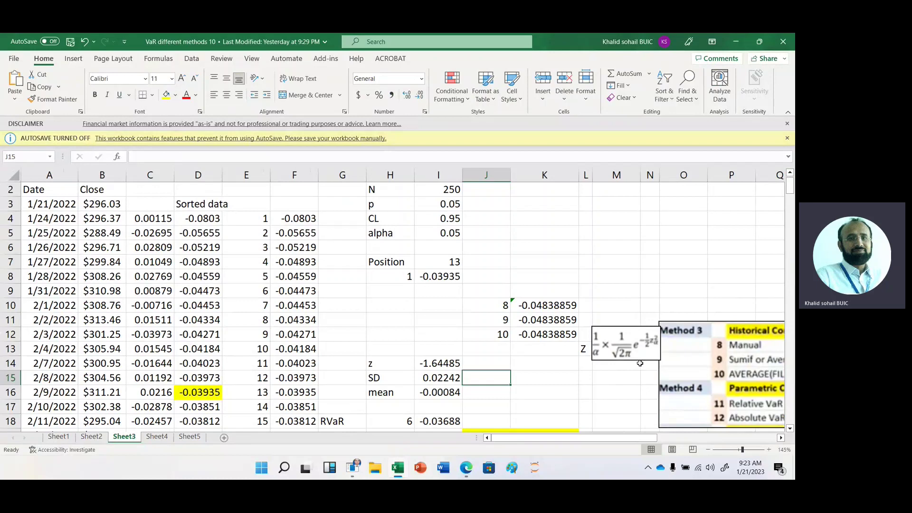
pyautogui.click(708, 450)
pyautogui.click(708, 450)
pyautogui.click(707, 450)
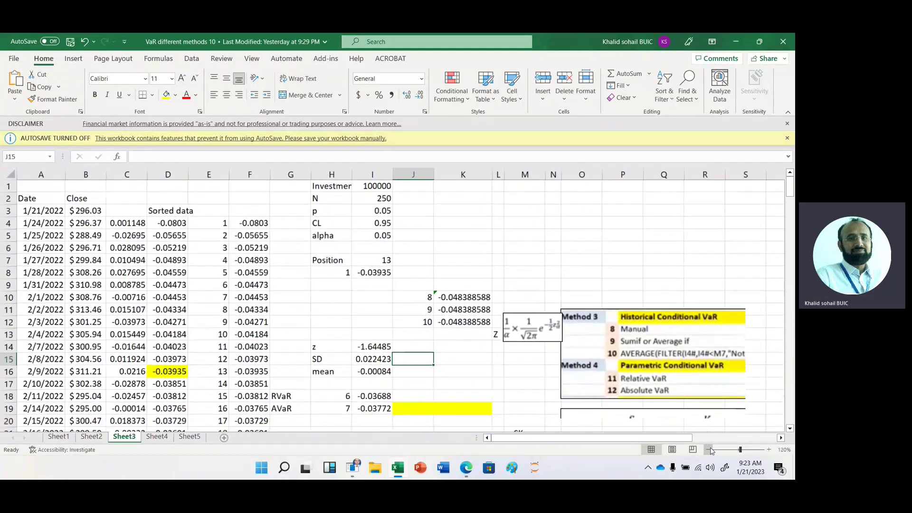
pyautogui.click(707, 450)
pyautogui.click(707, 450)
pyautogui.click(769, 450)
pyautogui.click(769, 450)
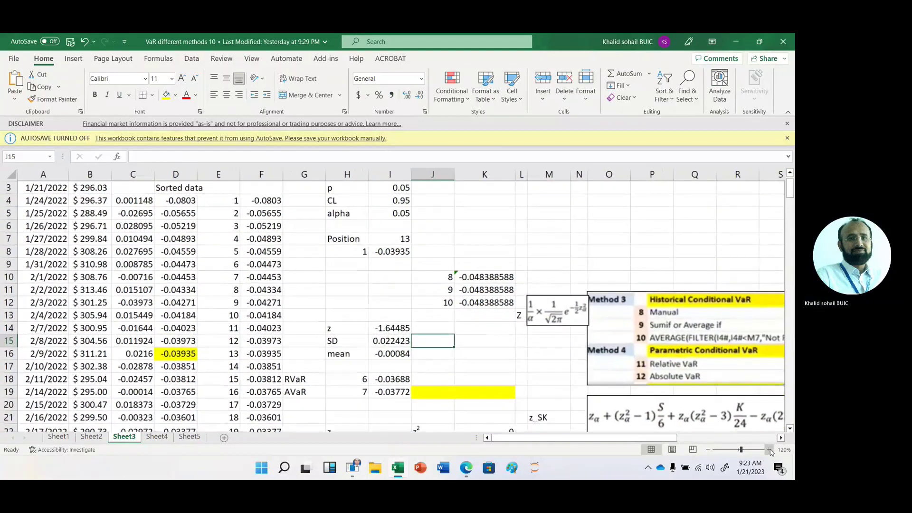
pyautogui.click(768, 449)
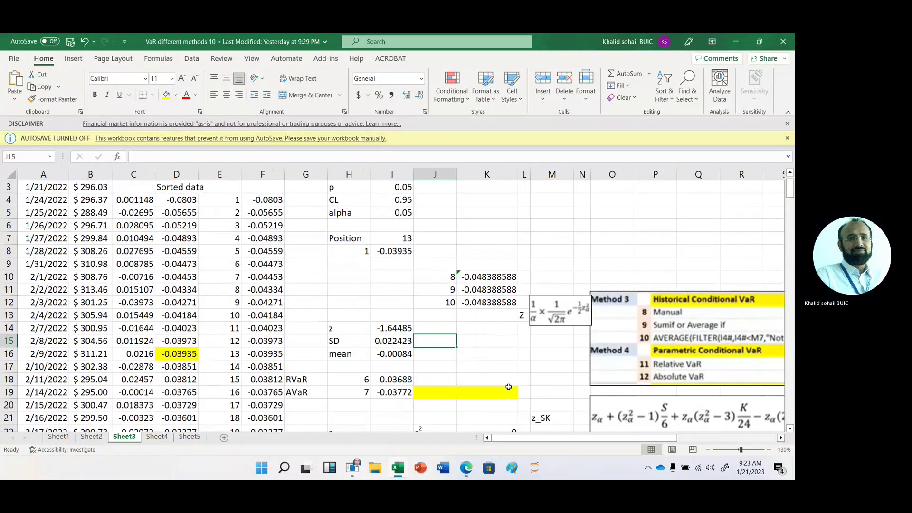
# Label three rows a, b and c below the mean.
pyautogui.press('Down')
pyautogui.press('Right')
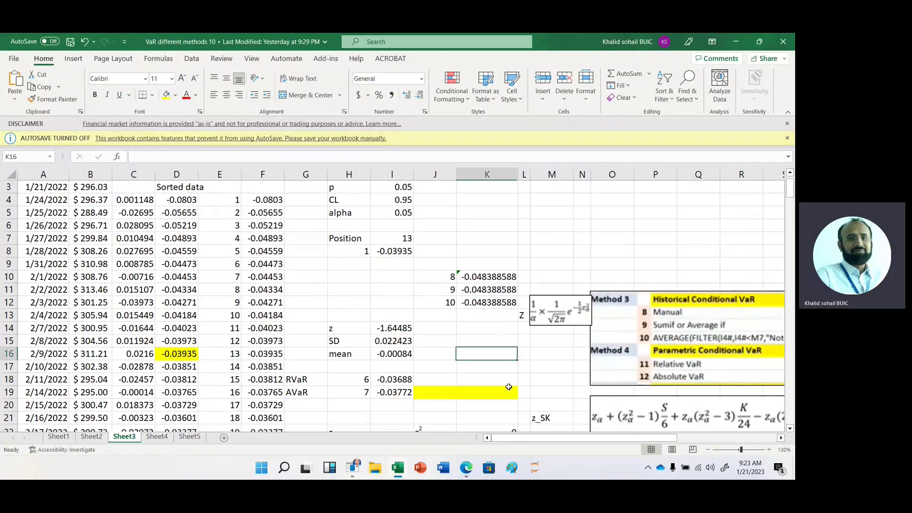
pyautogui.press('Left')
pyautogui.write('a')
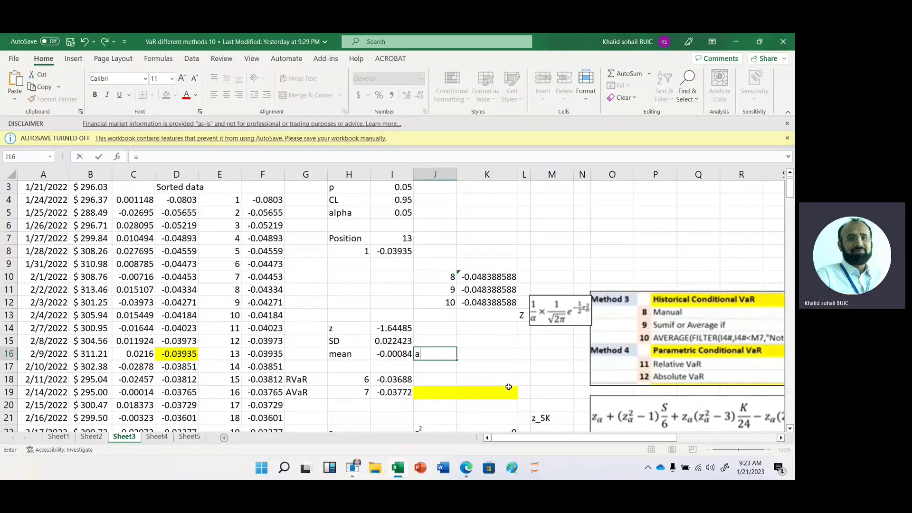
pyautogui.press('Return')
pyautogui.write('b')
pyautogui.press('Return')
pyautogui.write('c')
pyautogui.press('Return')
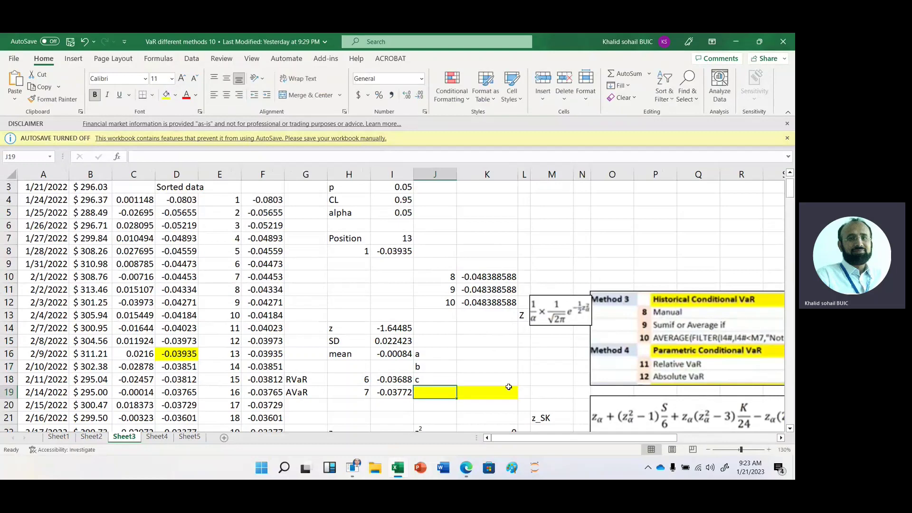
# Set term a to =1/I5, the inverse of alpha, giving 20.
pyautogui.press('Up')
pyautogui.press('Up')
pyautogui.press('Up')
pyautogui.press('Right')
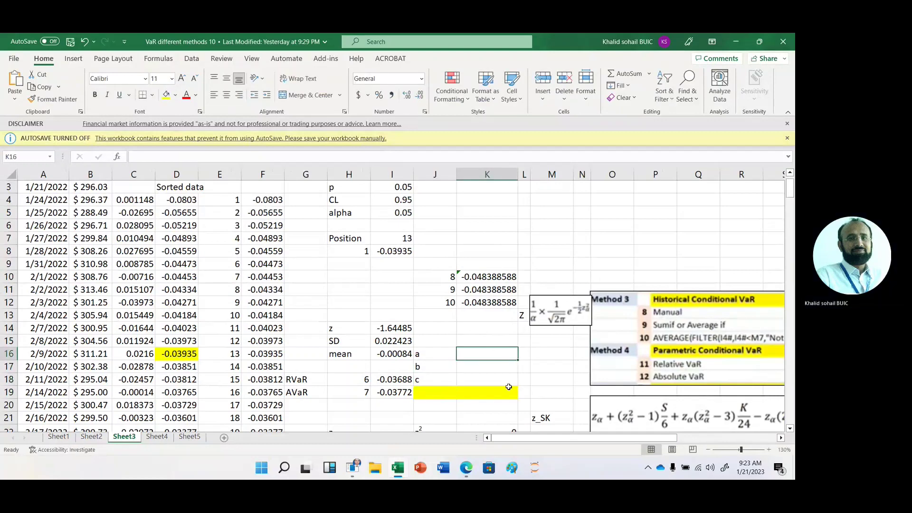
pyautogui.write('=1/')
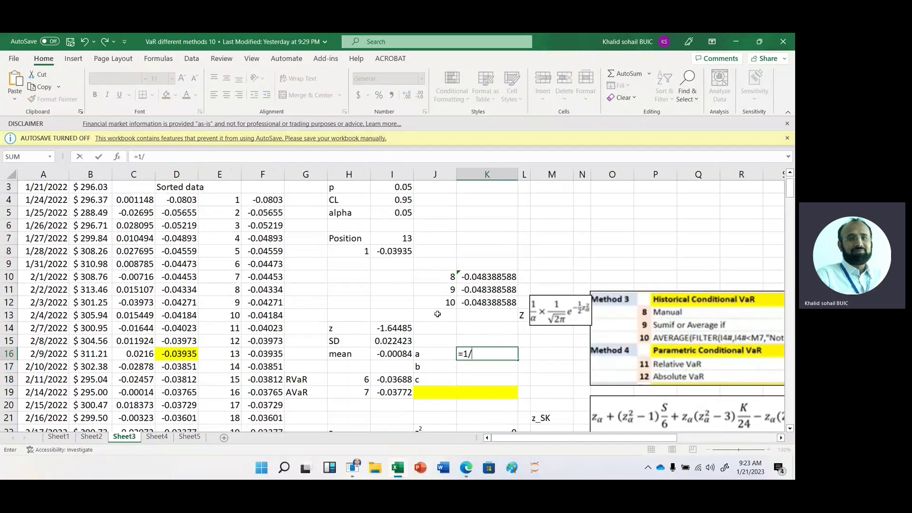
pyautogui.click(403, 213)
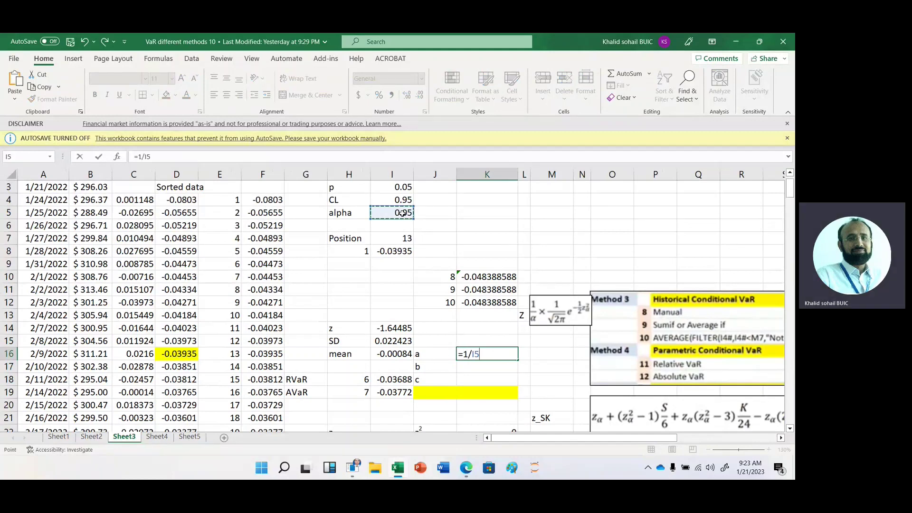
pyautogui.press('Return')
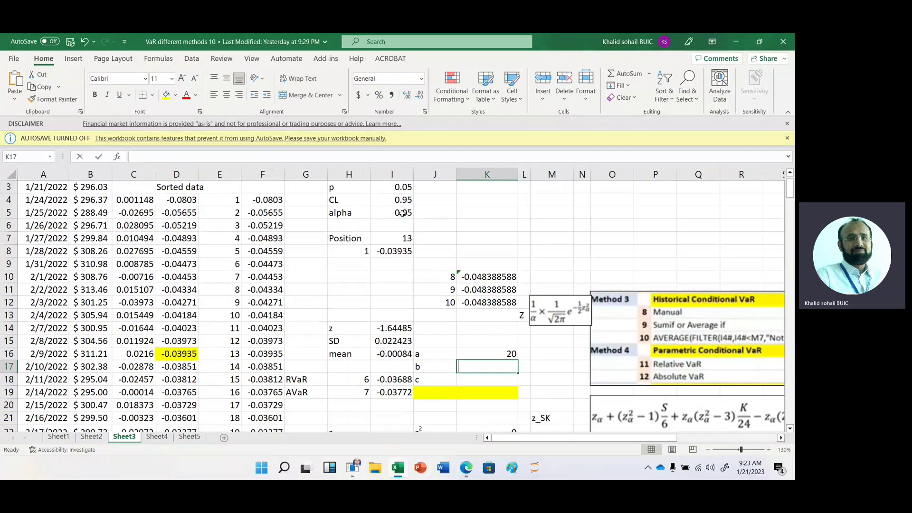
# Set term b to =1/(2*PI())^.5 (0.39894228) and term c to =EXP(-1/2*I14^2) (0.258522712).
pyautogui.write('=1/')
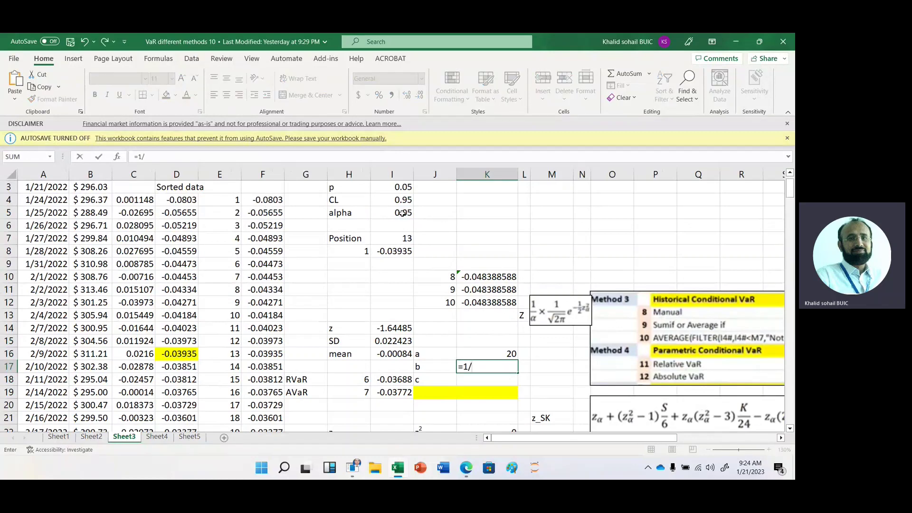
pyautogui.write('(2*pi()')
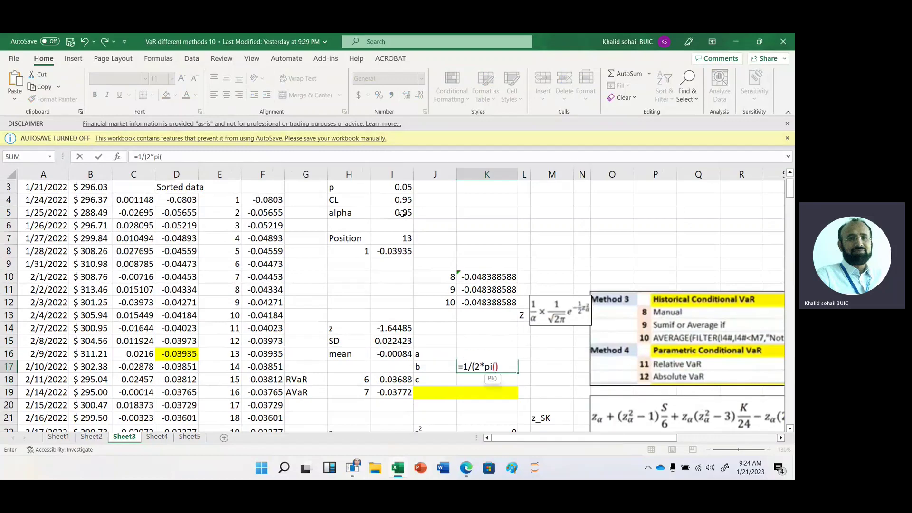
pyautogui.write(')^.5')
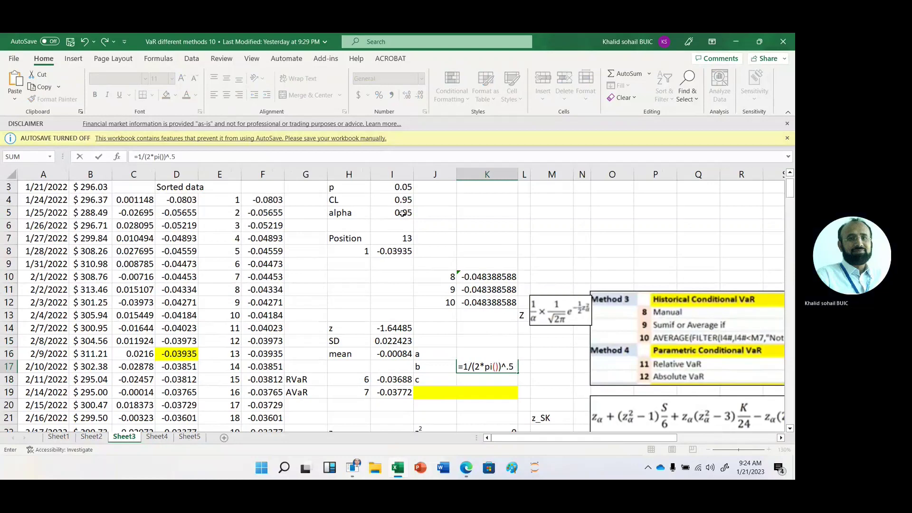
pyautogui.press('Return')
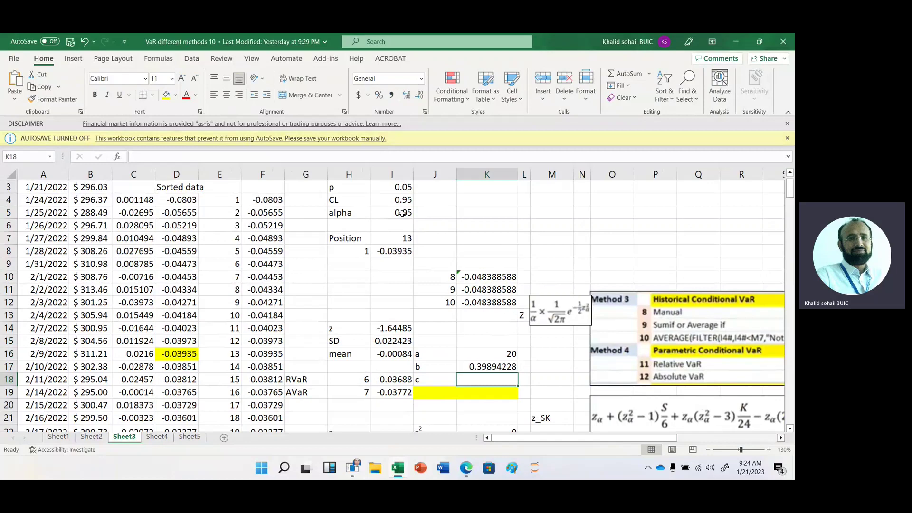
pyautogui.write('=exp')
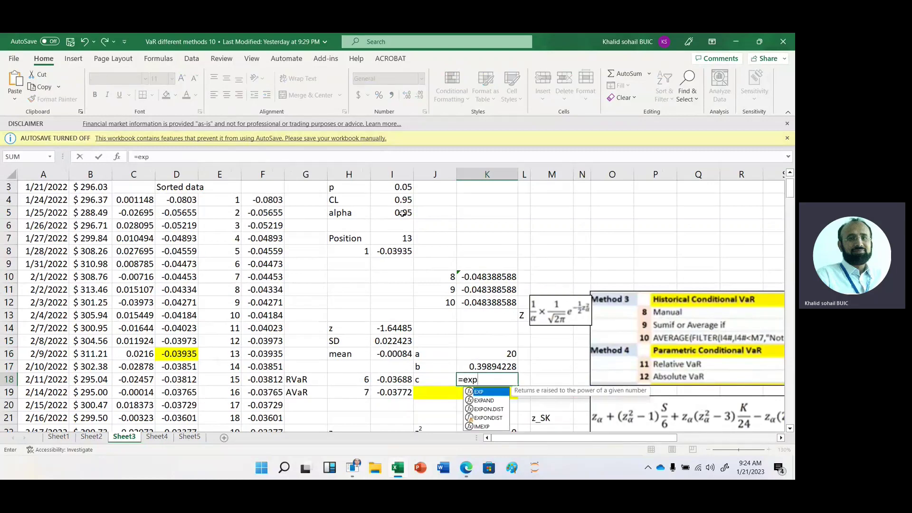
pyautogui.write('(-1/2')
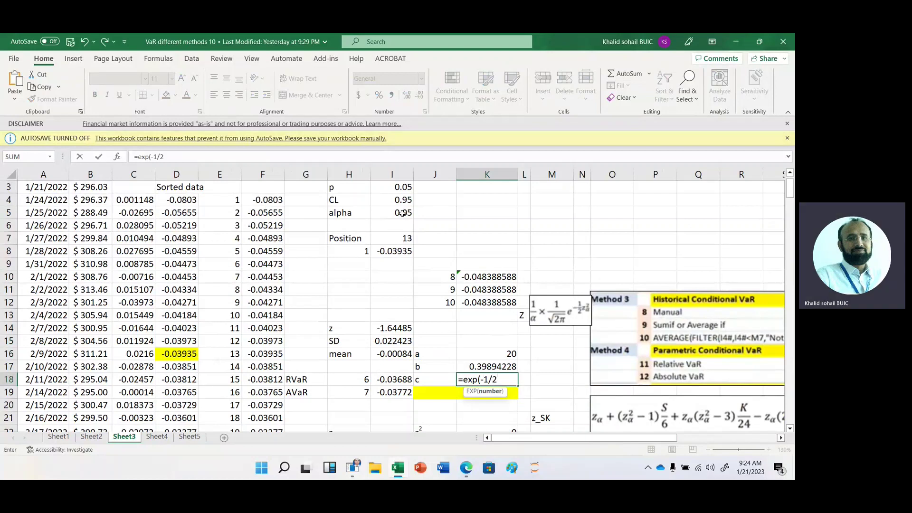
pyautogui.write('*')
pyautogui.click(385, 329)
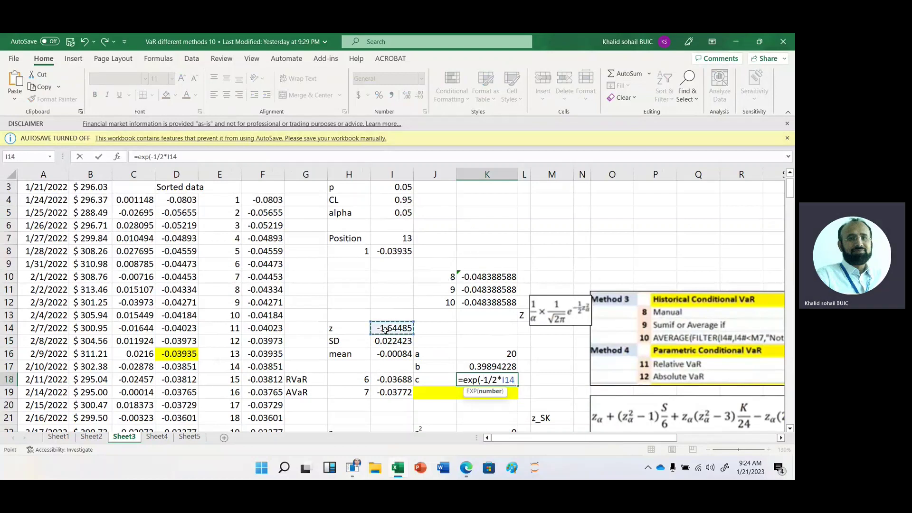
pyautogui.write('^2)')
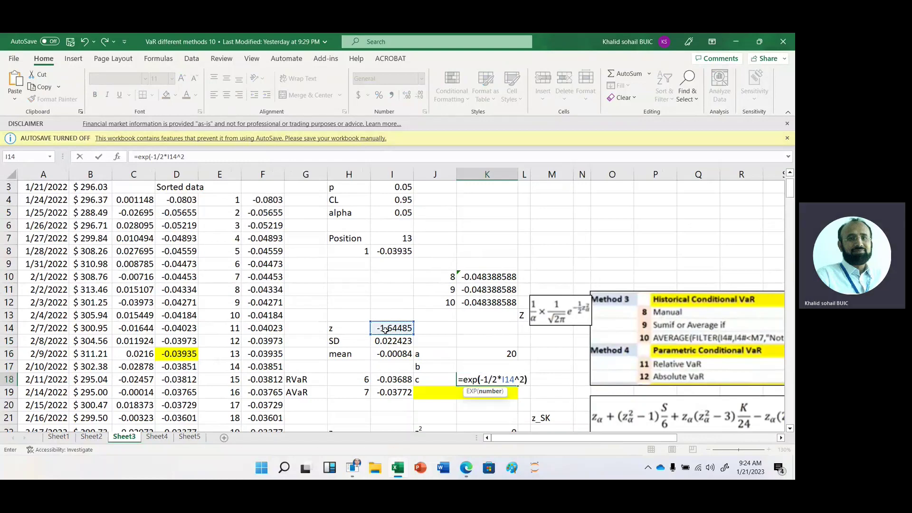
pyautogui.press('Return')
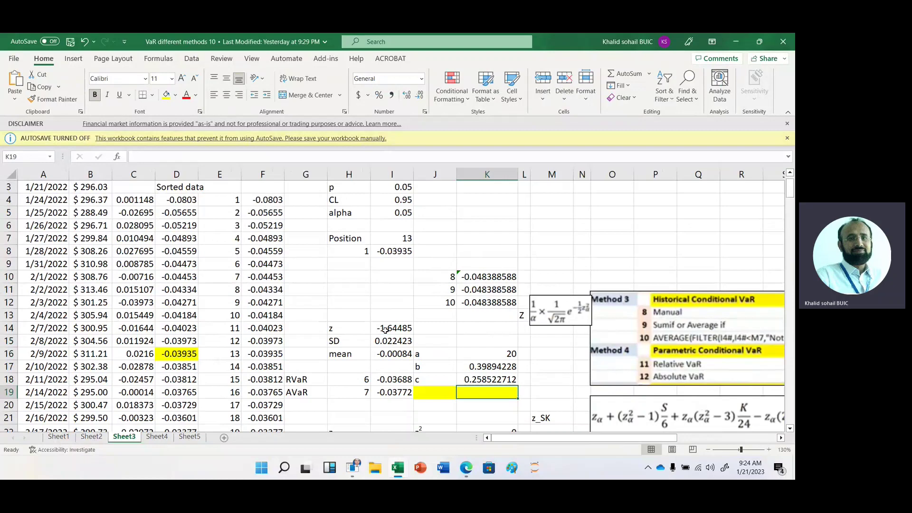
pyautogui.write('=pro')
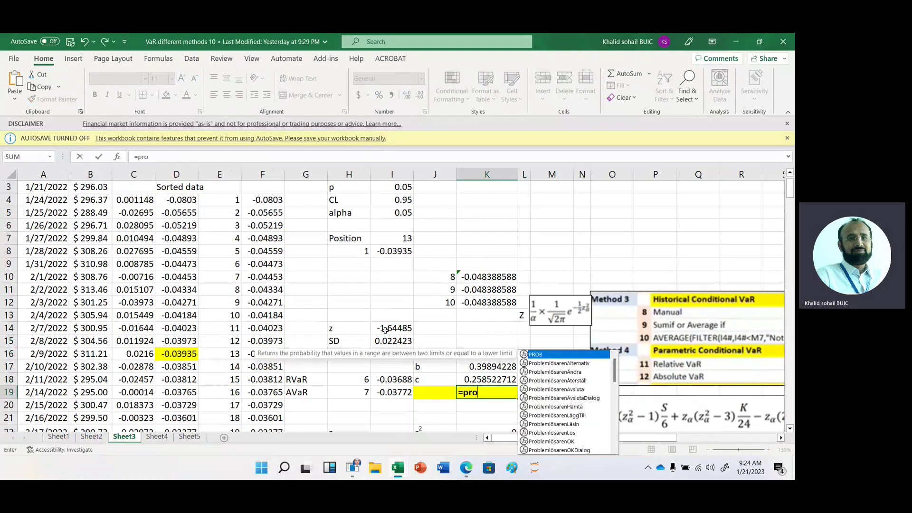
pyautogui.write('d')
# Enter =PRODUCT(K16:K18) in K19, giving 2.062712808, and label it Z.
pyautogui.press('Tab')
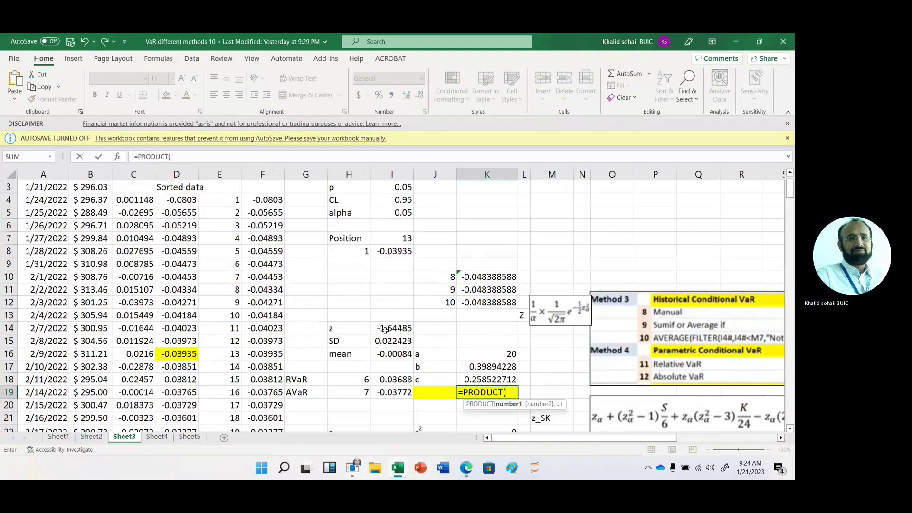
pyautogui.click(467, 379)
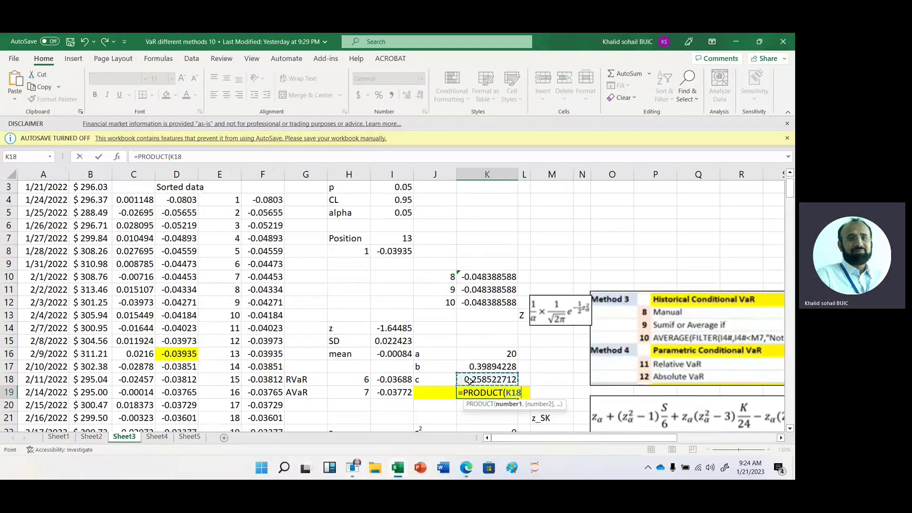
pyautogui.hotkey('shift', 'Up')
pyautogui.hotkey('shift', 'Up')
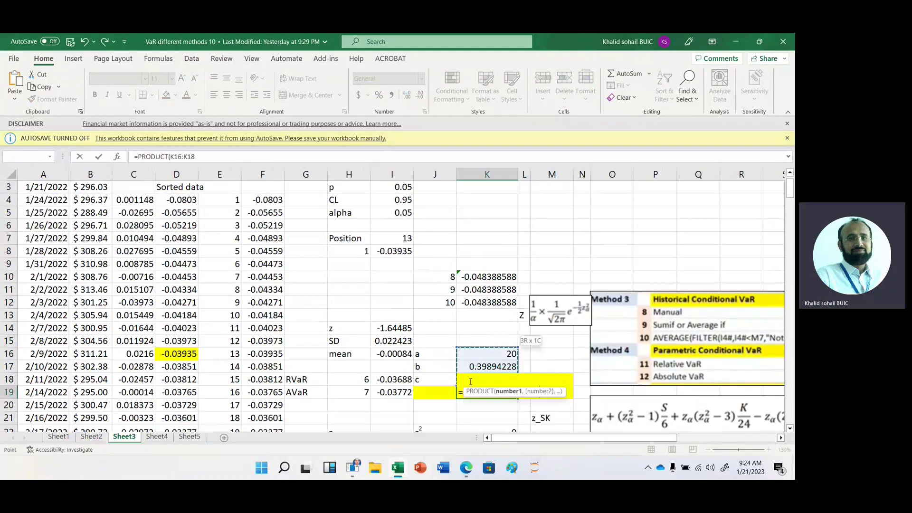
pyautogui.press('Tab')
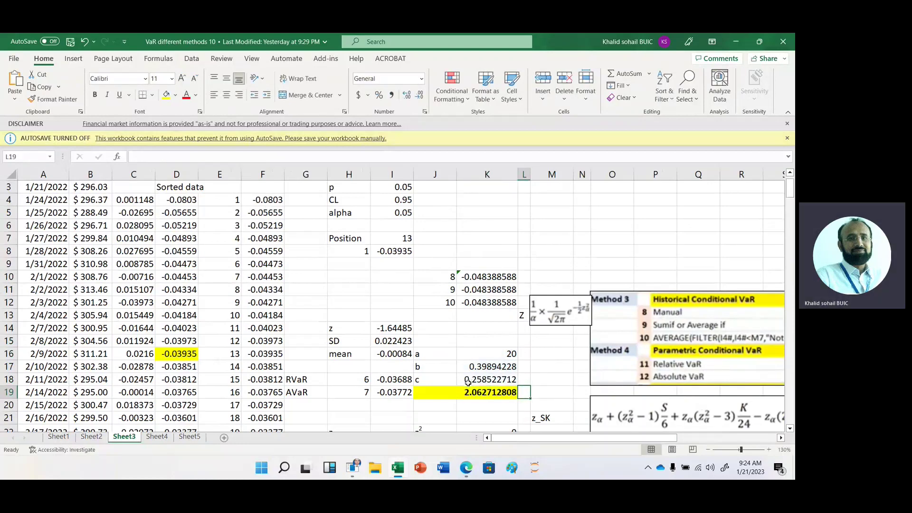
pyautogui.click(449, 392)
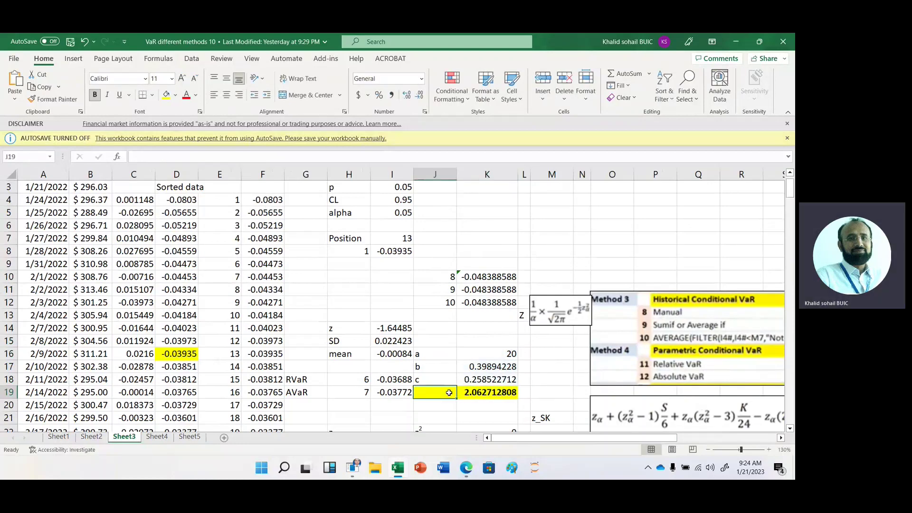
pyautogui.write('Z')
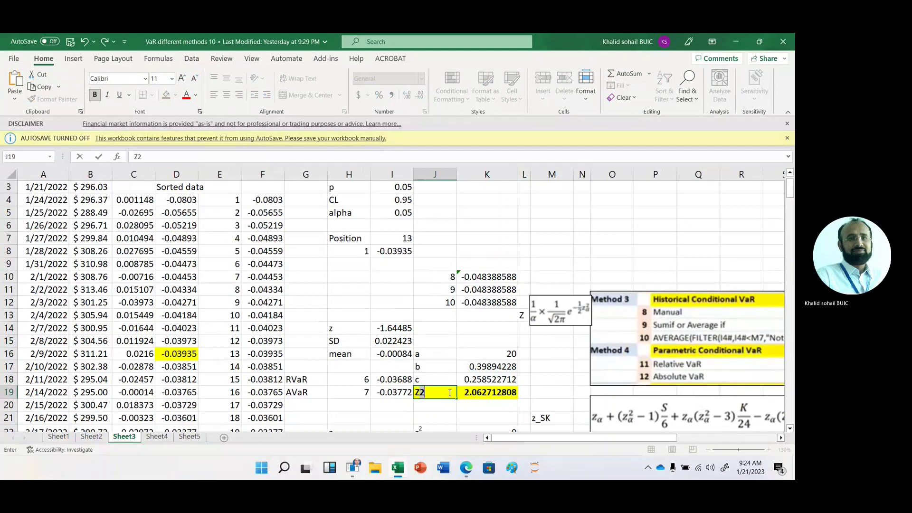
pyautogui.press('Return')
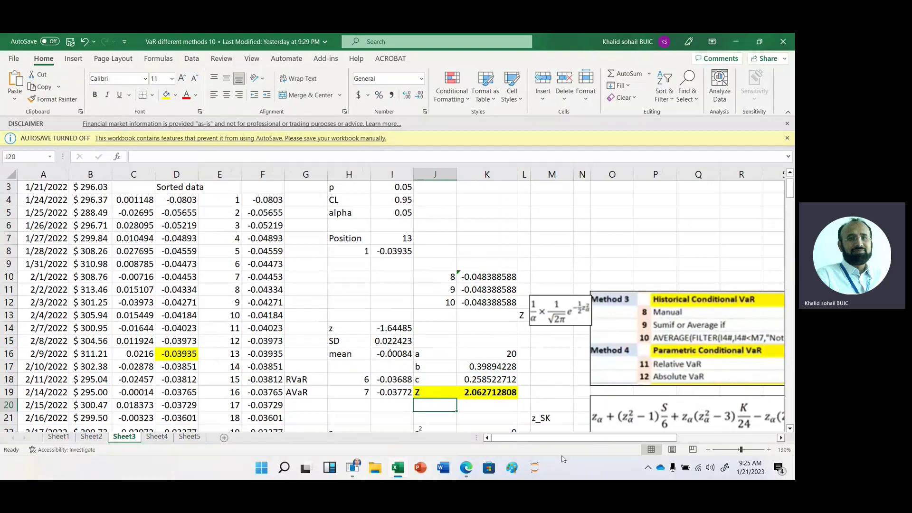
# Label rows 11 and 12, and set K20 to =K19*I15, giving 0.046251387.
pyautogui.write('11')
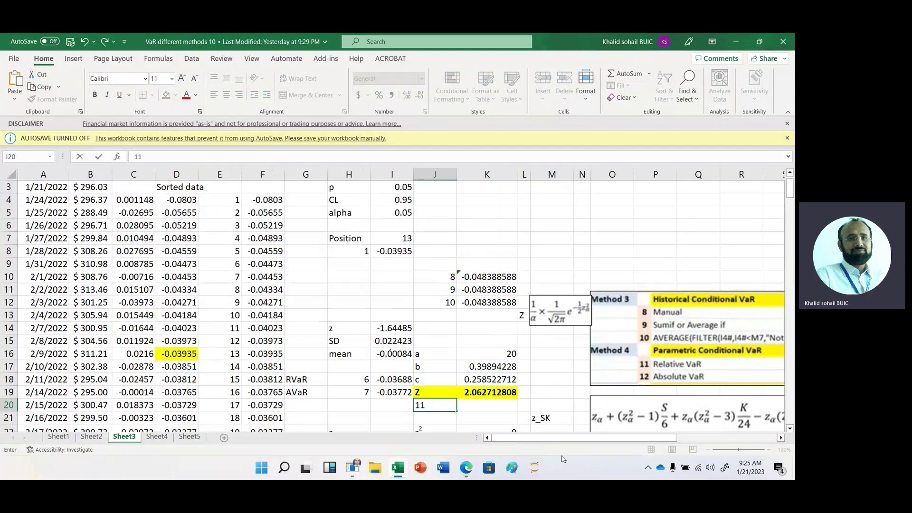
pyautogui.press('Return')
pyautogui.write('12')
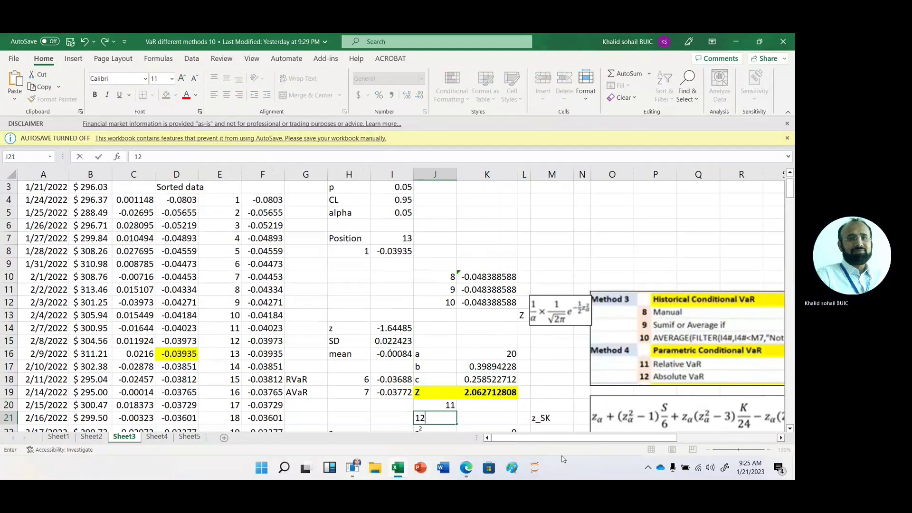
pyautogui.press('Tab')
pyautogui.press('Up')
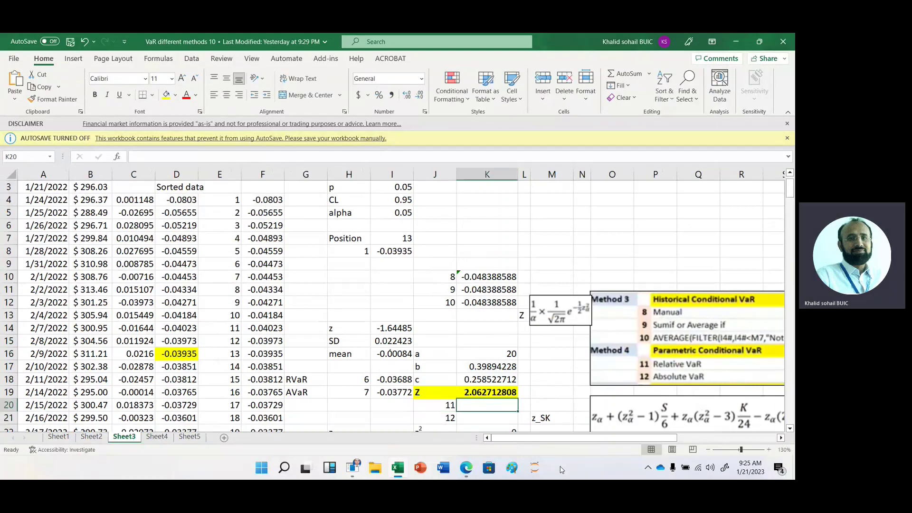
pyautogui.write('=')
pyautogui.press('Up')
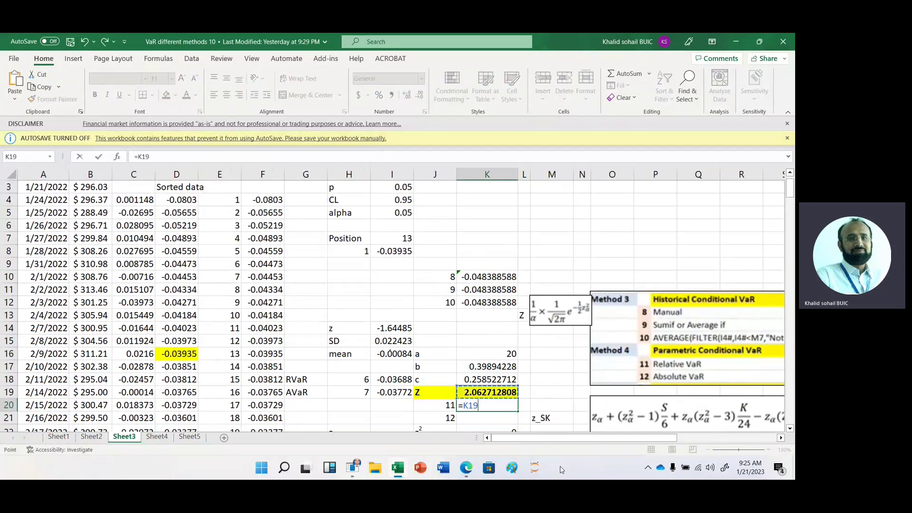
pyautogui.write('*')
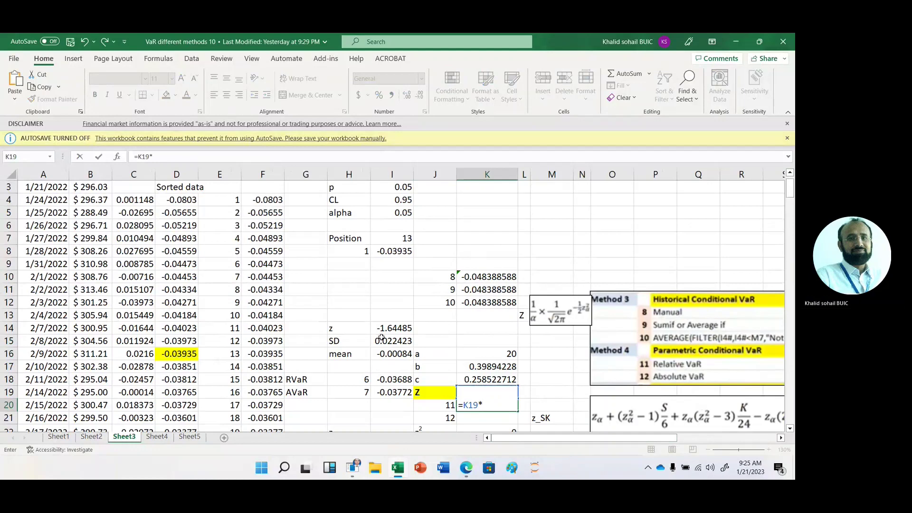
pyautogui.click(384, 339)
pyautogui.press('Return')
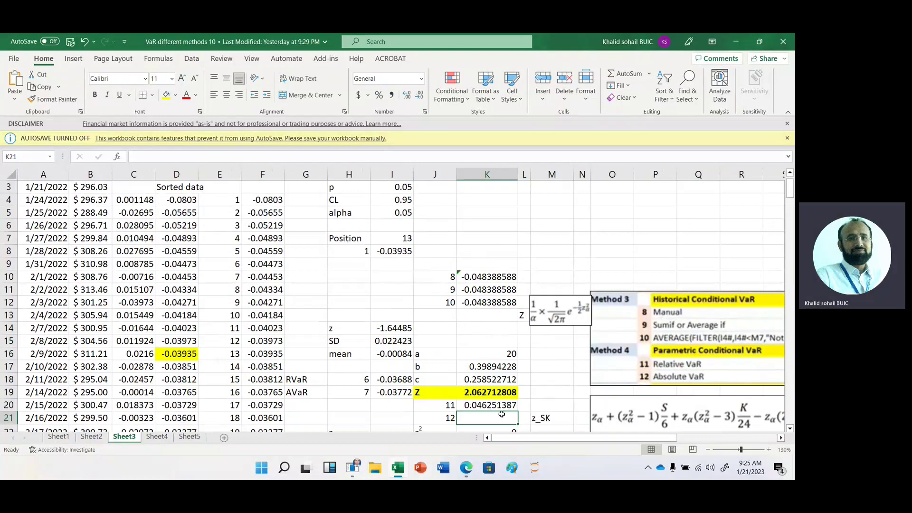
# Set K21 to =K20+I16, adding the mean.
pyautogui.write('=')
pyautogui.press('Up')
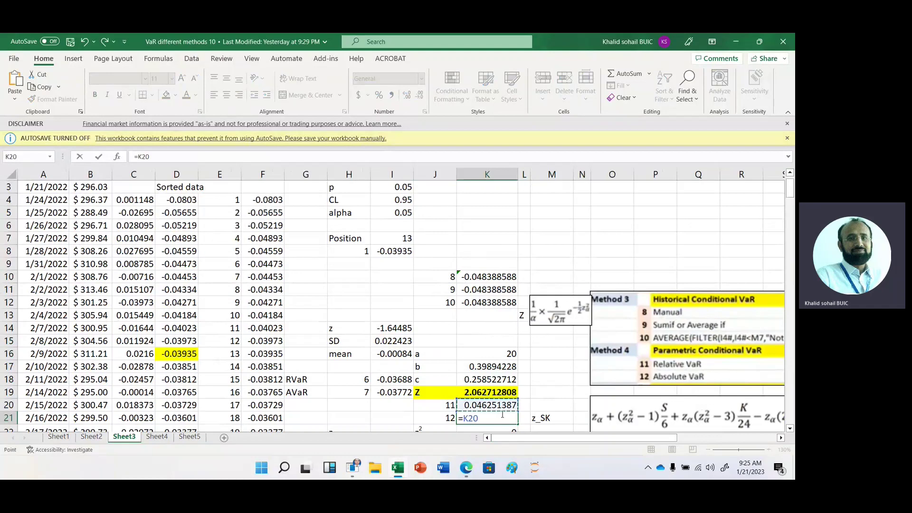
pyautogui.write('+')
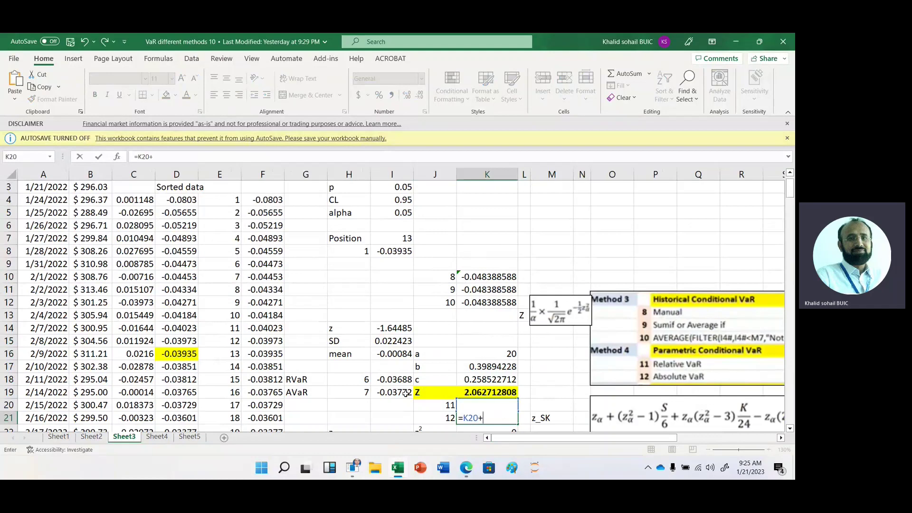
pyautogui.click(381, 353)
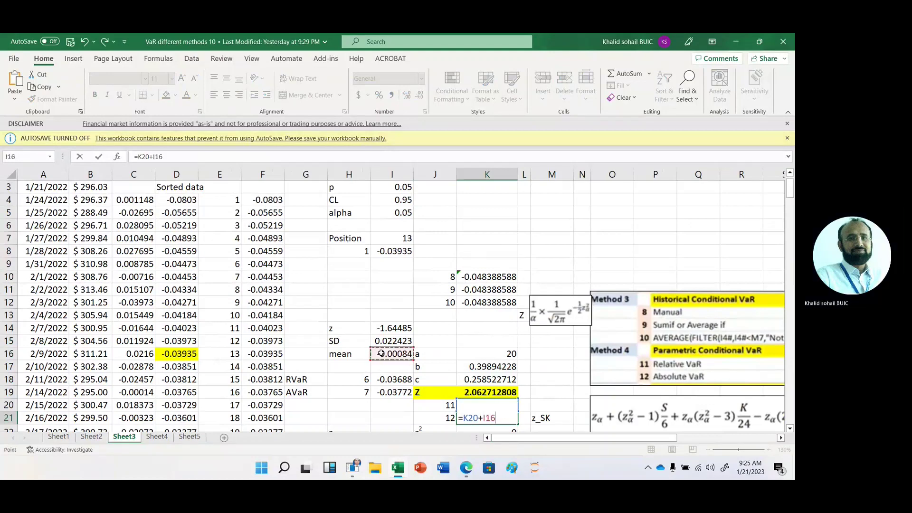
pyautogui.press('Return')
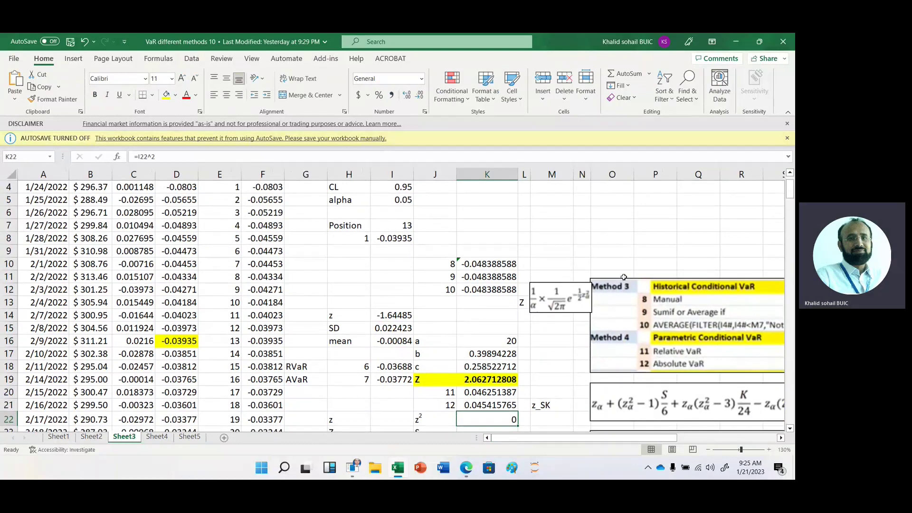
# Delete the Method 3/4 table picture.
pyautogui.click(626, 277)
pyautogui.click(670, 280)
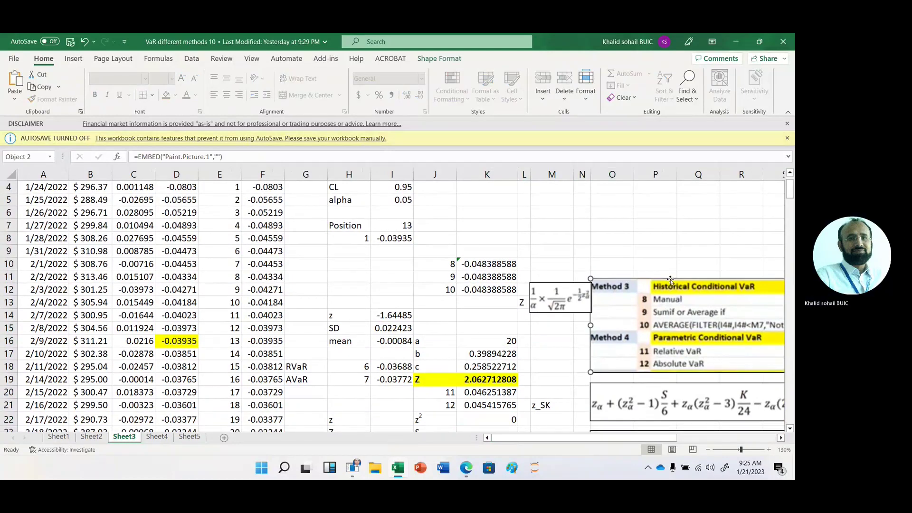
pyautogui.press('Delete')
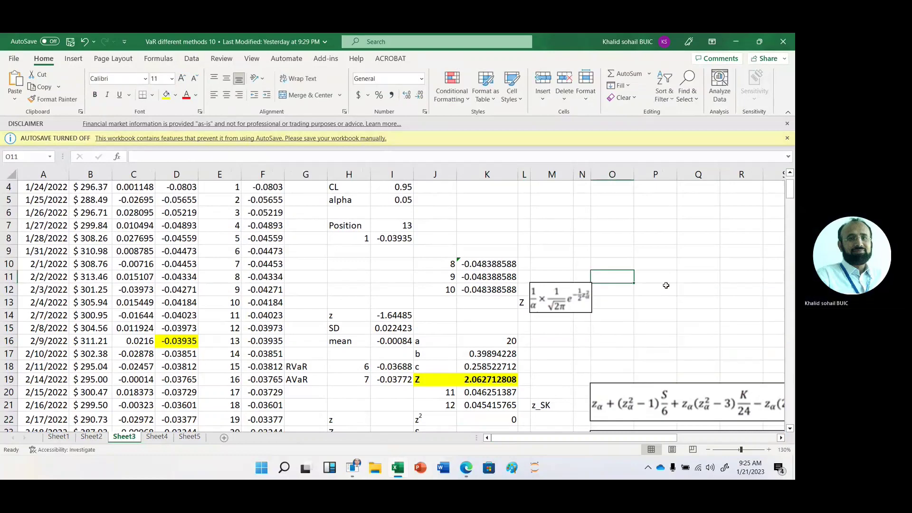
# Bring the Cornish-Fisher formula images into view beside the z label.
pyautogui.click(357, 408)
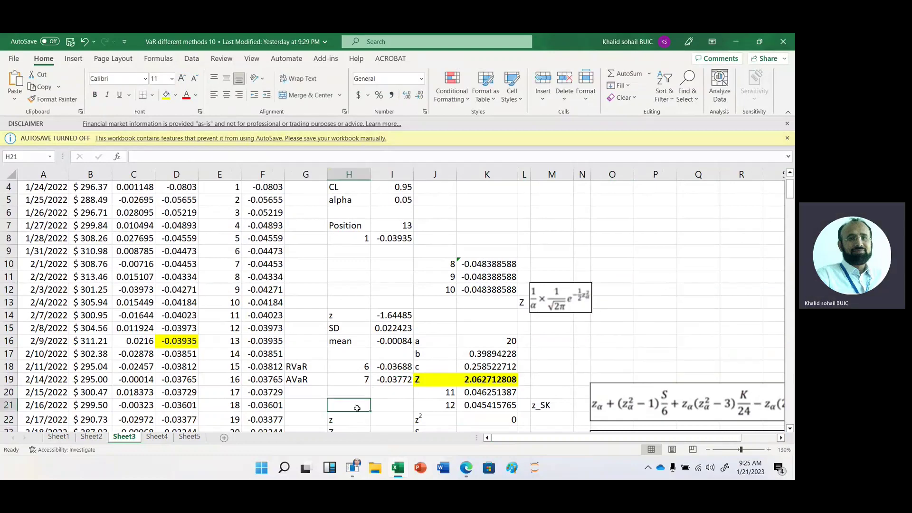
pyautogui.press('Down')
pyautogui.press('Down')
pyautogui.press('Down')
pyautogui.press('Down')
pyautogui.press('Down')
pyautogui.press('Down')
pyautogui.press('Down')
pyautogui.press('Down')
pyautogui.press('Down')
pyautogui.press('Down')
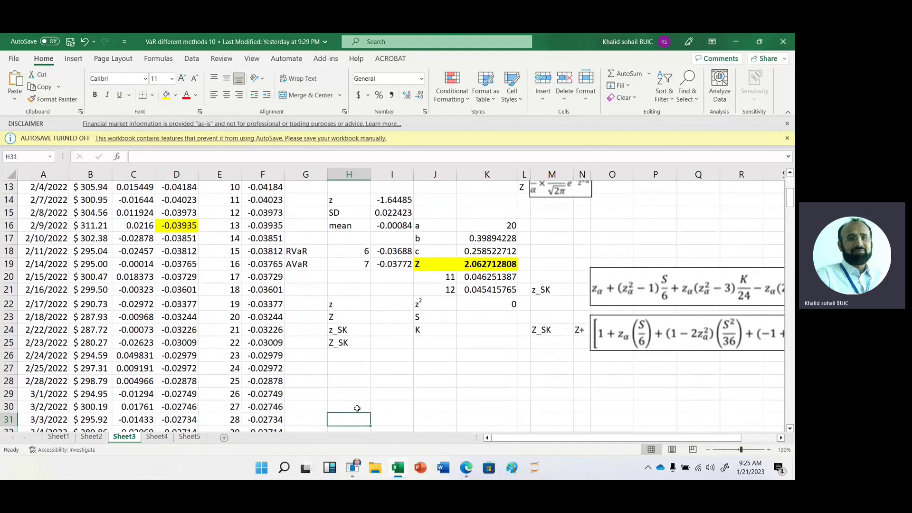
pyautogui.press('Right')
pyautogui.press('Right')
pyautogui.press('Right')
pyautogui.press('Right')
pyautogui.press('Right')
pyautogui.press('Right')
pyautogui.press('Right')
pyautogui.press('Right')
pyautogui.press('Right')
pyautogui.press('Right')
pyautogui.press('Right')
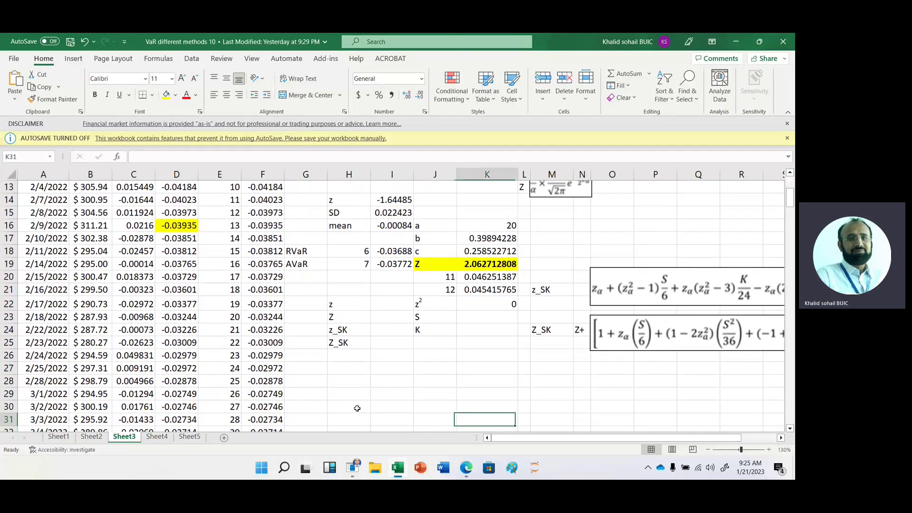
pyautogui.press('Right')
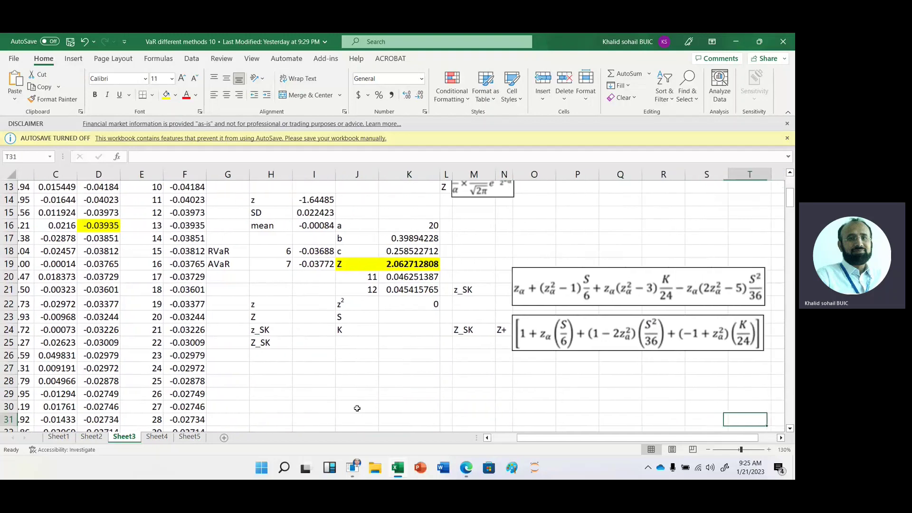
pyautogui.press('Left')
pyautogui.press('Left')
pyautogui.press('Left')
pyautogui.press('Left')
pyautogui.press('Left')
pyautogui.press('Left')
pyautogui.press('Left')
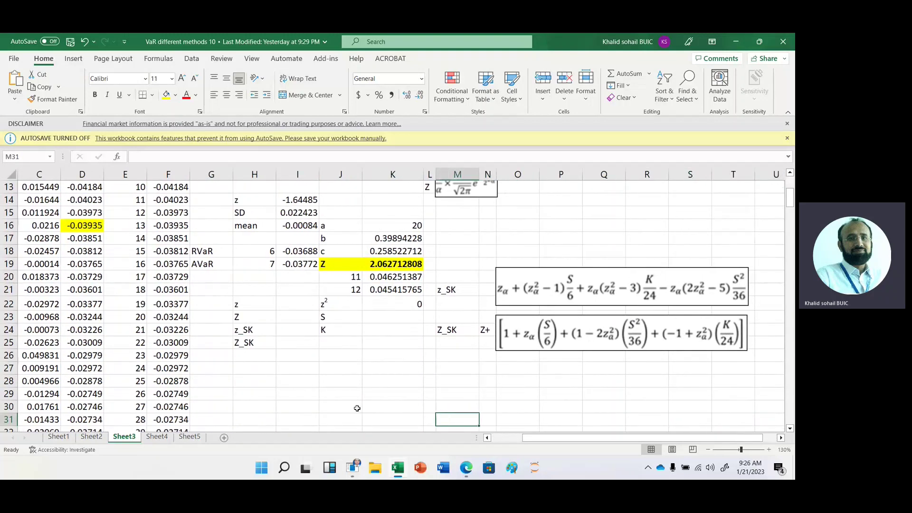
pyautogui.click(57, 437)
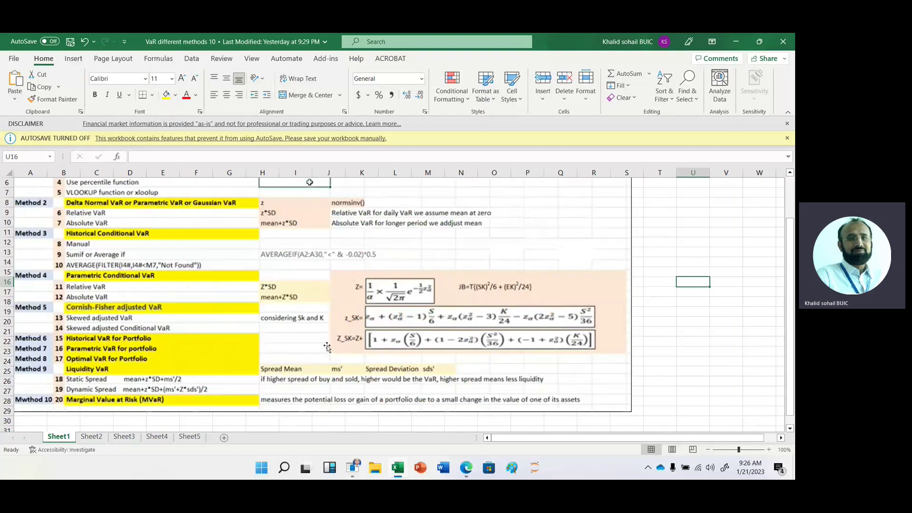
pyautogui.click(124, 437)
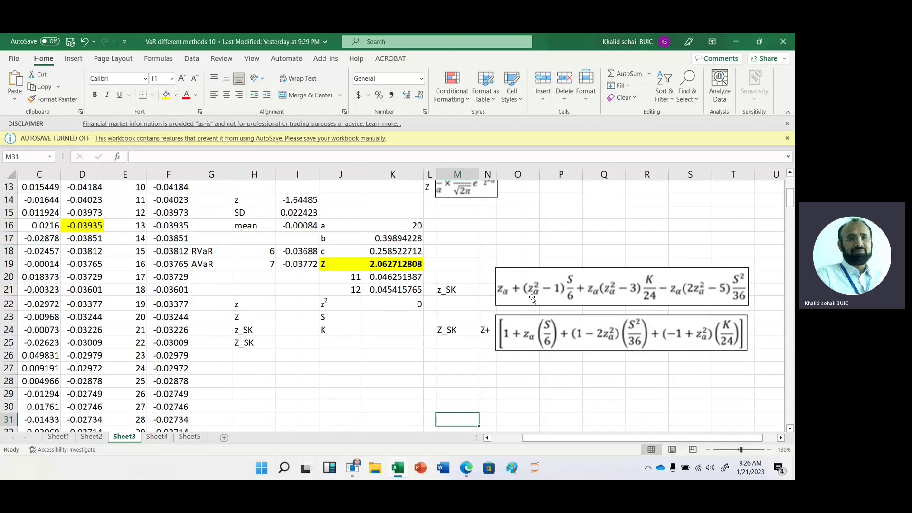
# Set K22 to =I14^2, giving z² = 2.705543454.
pyautogui.click(396, 304)
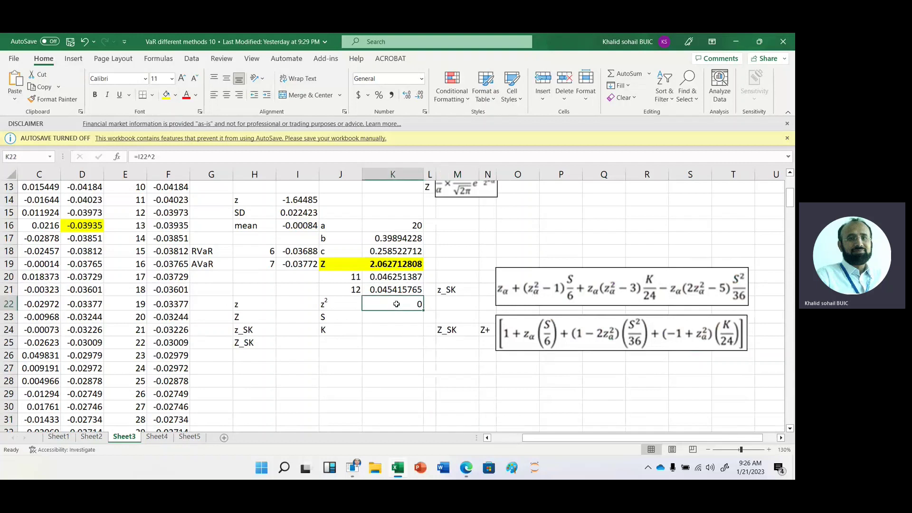
pyautogui.write('=')
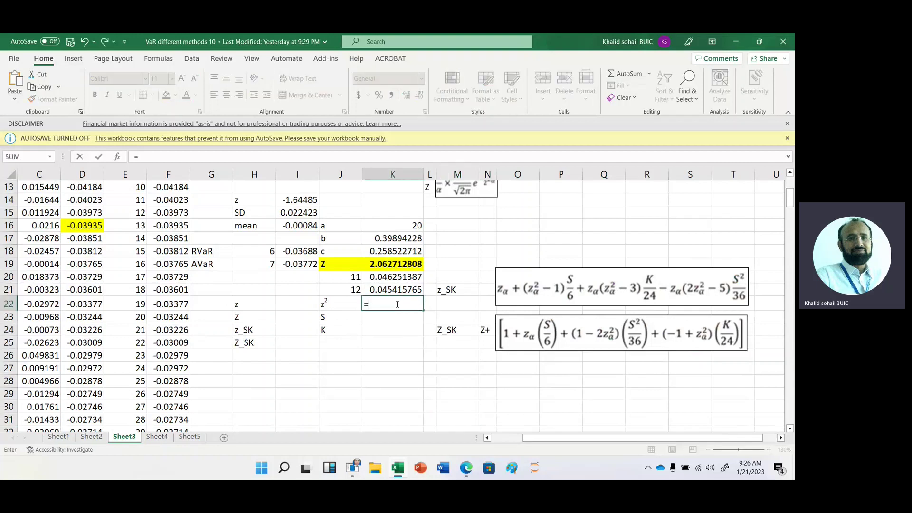
pyautogui.press('Up')
pyautogui.press('Up')
pyautogui.press('Up')
pyautogui.press('Up')
pyautogui.press('Up')
pyautogui.press('Up')
pyautogui.press('Up')
pyautogui.press('Up')
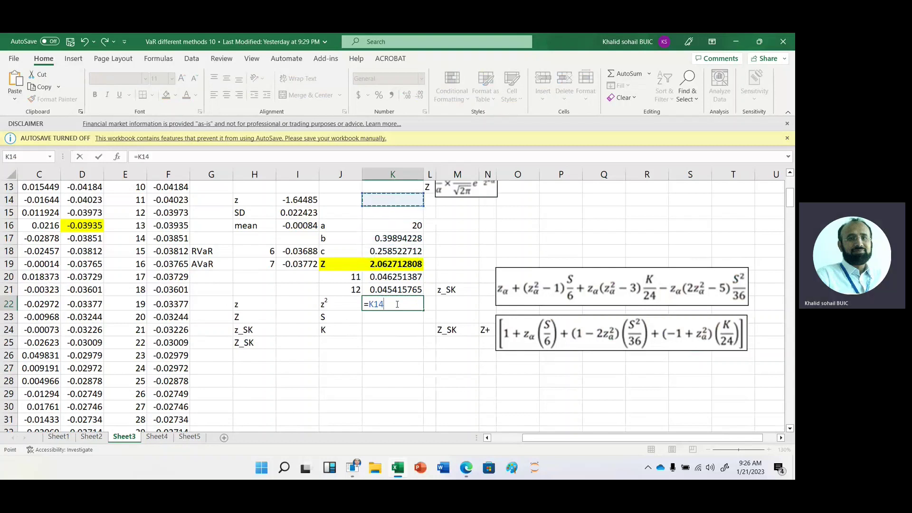
pyautogui.press('Left')
pyautogui.press('Left')
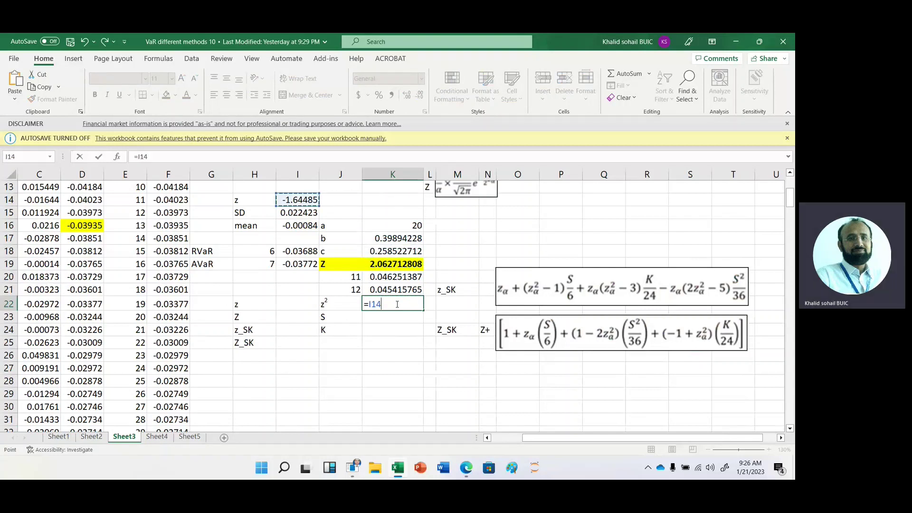
pyautogui.write('^2')
pyautogui.press('Return')
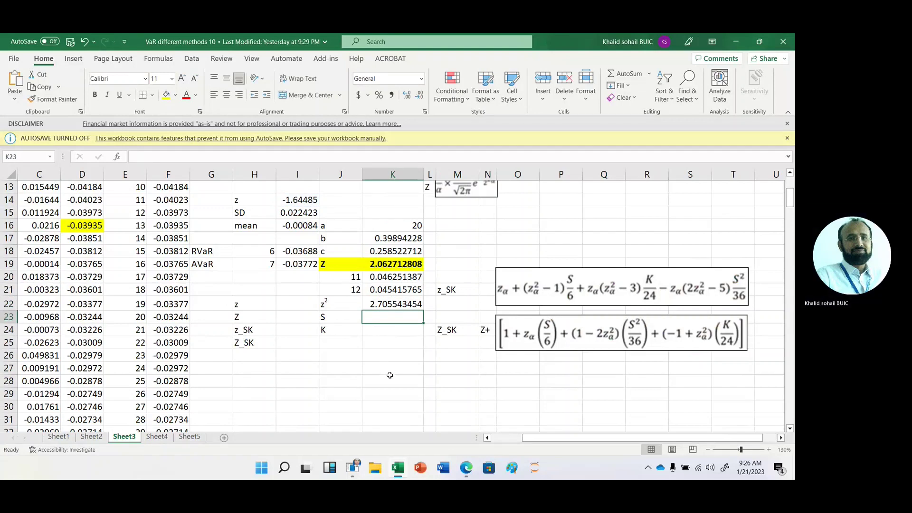
# Compute skewness =SKEW(C4:C253) (0.023528282) in K23 and kurtosis =KURT(C4:C253) (0.771071615) in K24.
pyautogui.write('=sk')
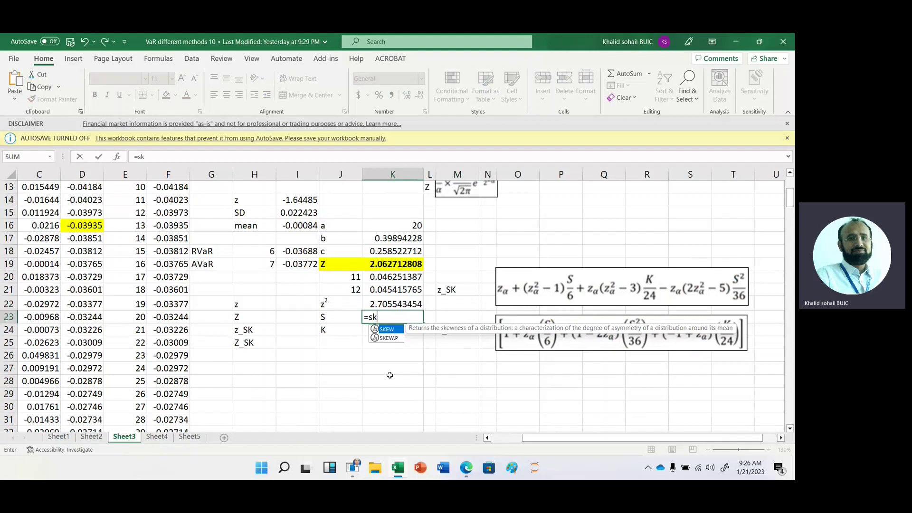
pyautogui.press('Tab')
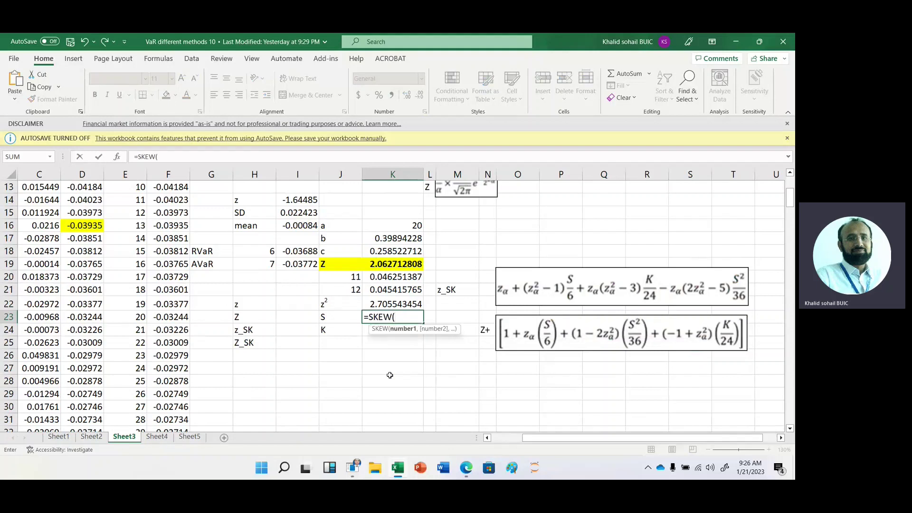
pyautogui.write('c4..c253')
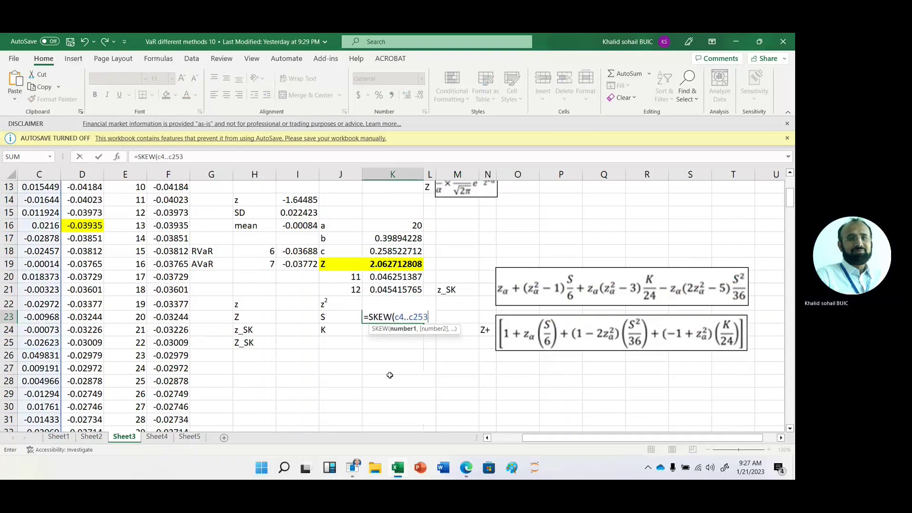
pyautogui.write(')')
pyautogui.press('Return')
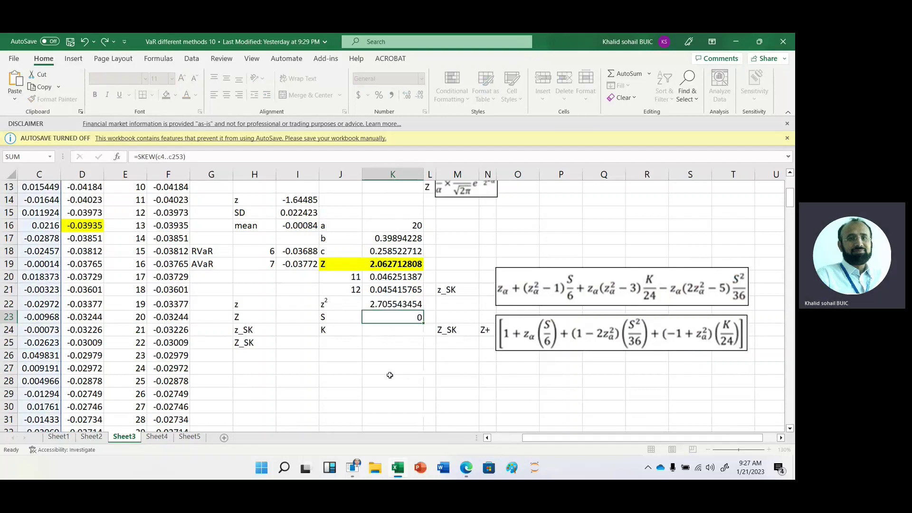
pyautogui.write('=kurt')
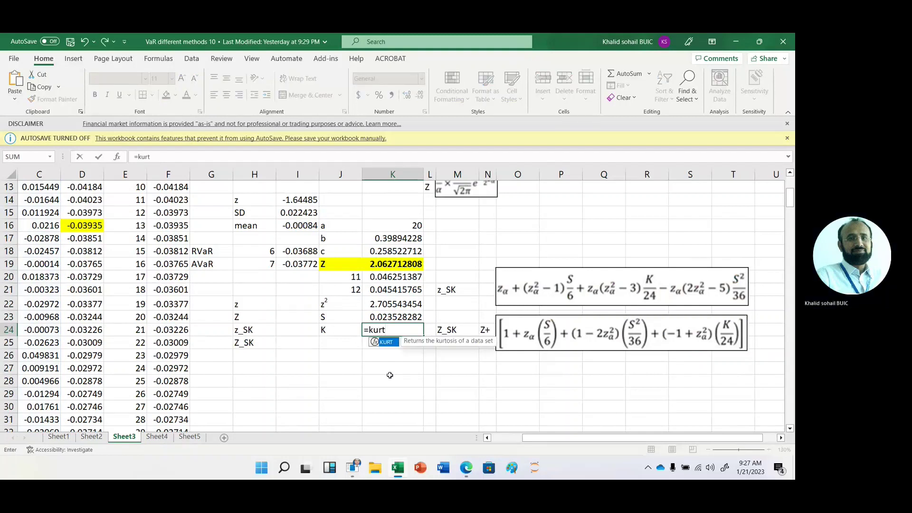
pyautogui.press('Tab')
pyautogui.write('c')
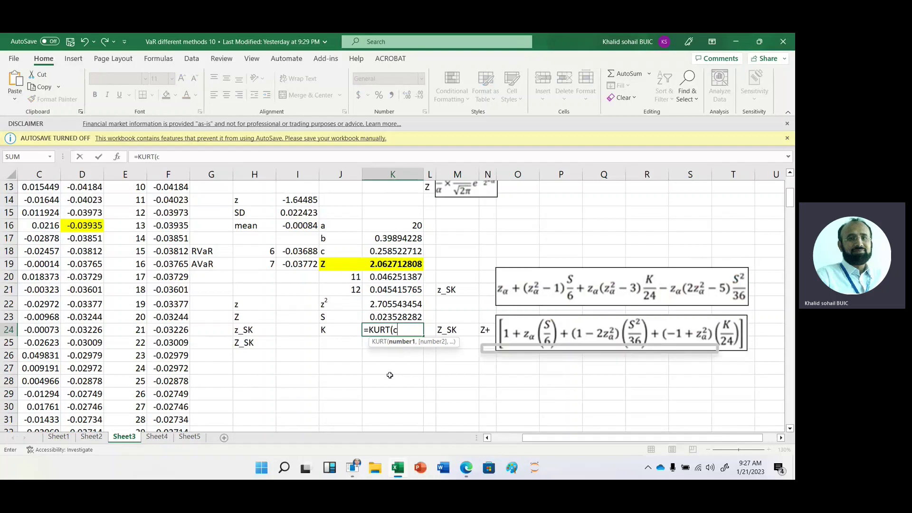
pyautogui.write('4..c')
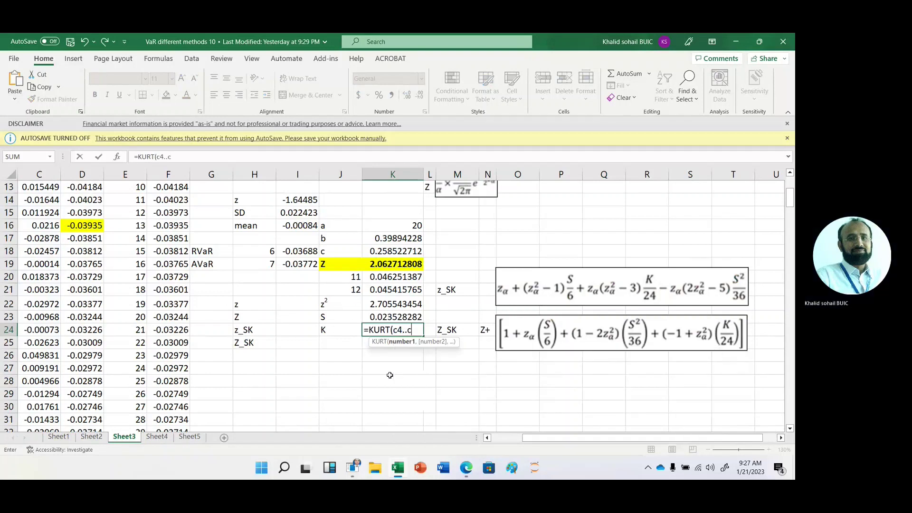
pyautogui.write('253')
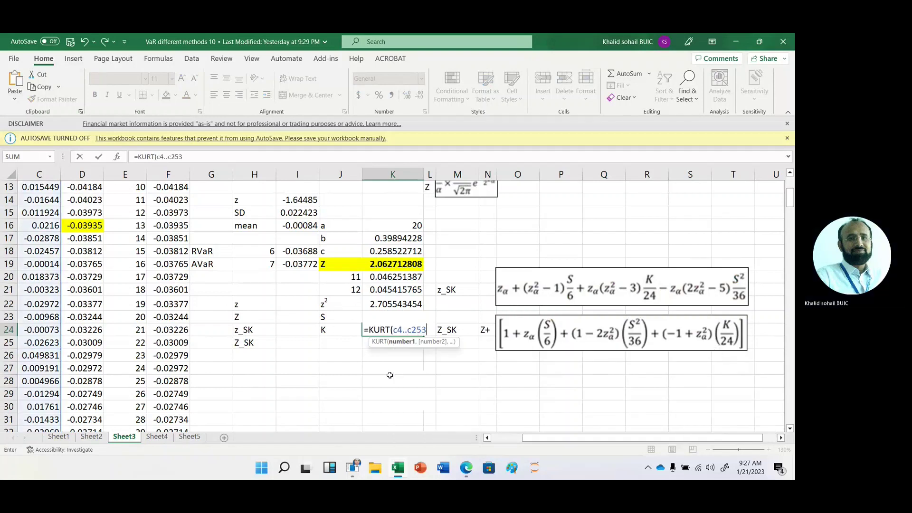
pyautogui.write(')')
pyautogui.press('Return')
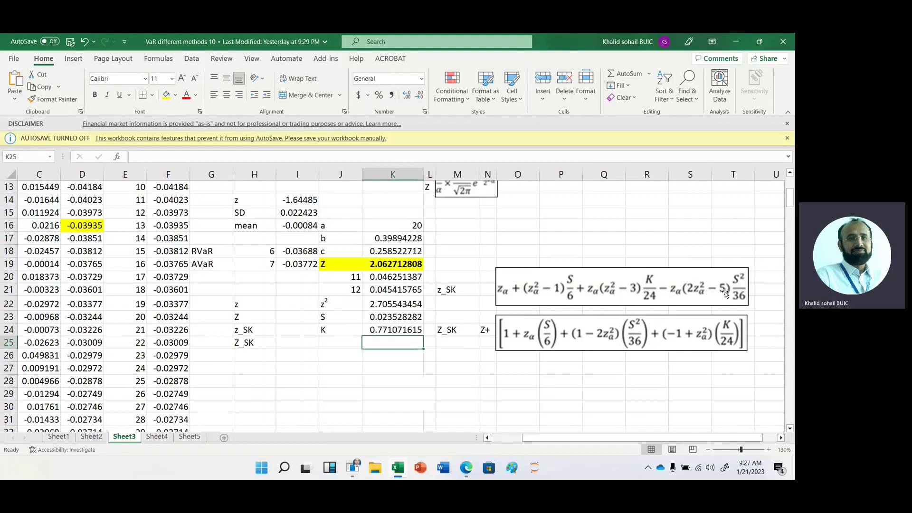
# Label cells J26 through J29 as a, b, c and d.
pyautogui.click(346, 357)
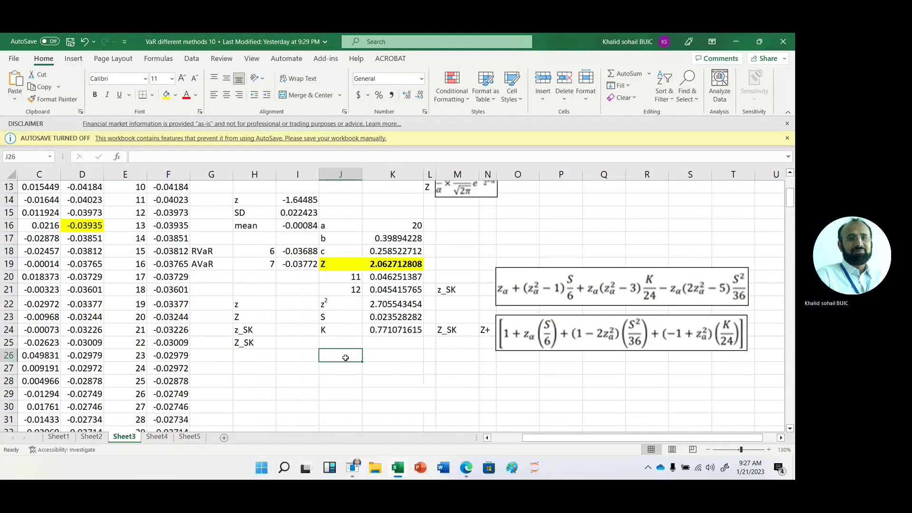
pyautogui.write('a')
pyautogui.press('Return')
pyautogui.write('b')
pyautogui.press('Return')
pyautogui.write('c')
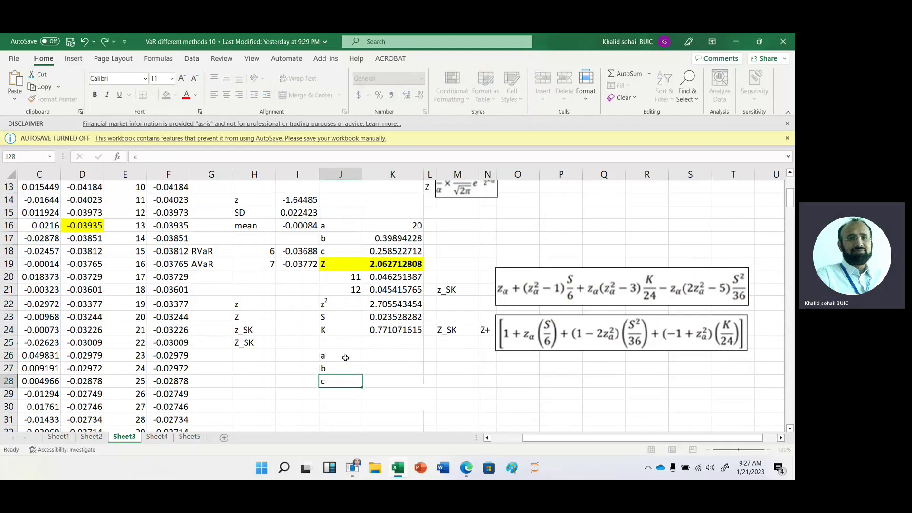
pyautogui.press('Return')
pyautogui.write('d')
pyautogui.press('Return')
# Set term a equal to the z value in I14, giving -1.644853627.
pyautogui.press('Up')
pyautogui.press('Up')
pyautogui.press('Up')
pyautogui.press('Up')
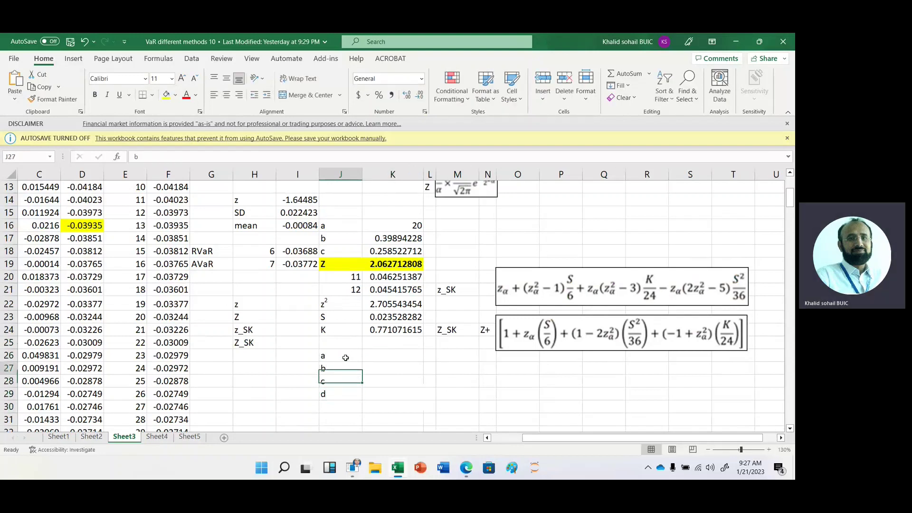
pyautogui.press('Right')
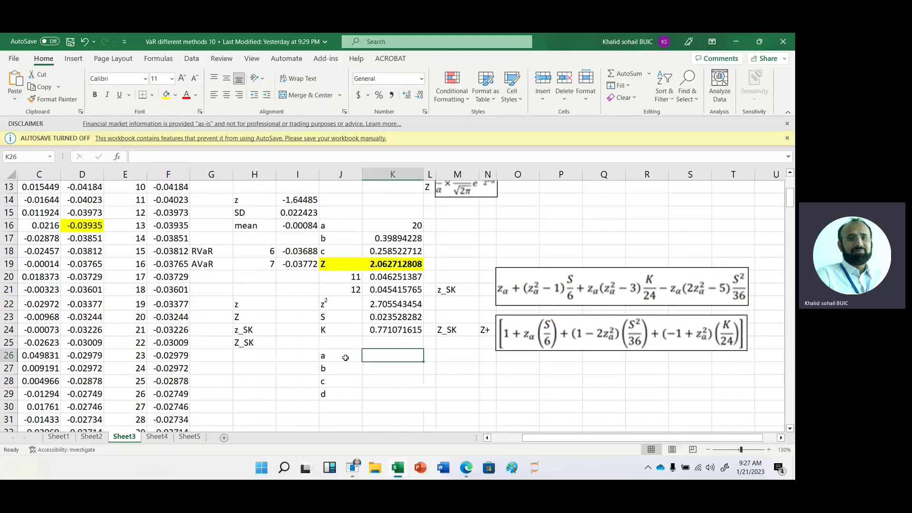
pyautogui.write('=')
pyautogui.press('Up')
pyautogui.press('Up')
pyautogui.press('Up')
pyautogui.press('Up')
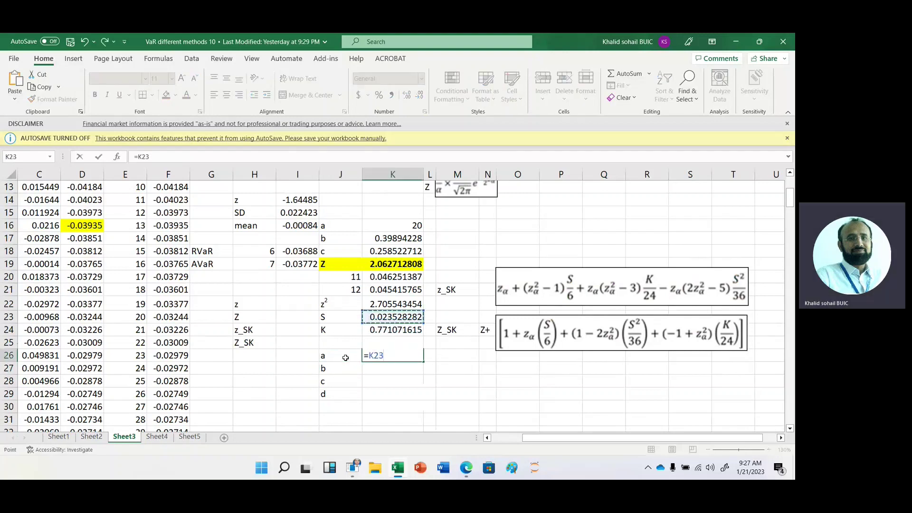
pyautogui.press('Left')
pyautogui.press('Left')
pyautogui.press('Up')
pyautogui.press('Up')
pyautogui.press('Up')
pyautogui.press('Up')
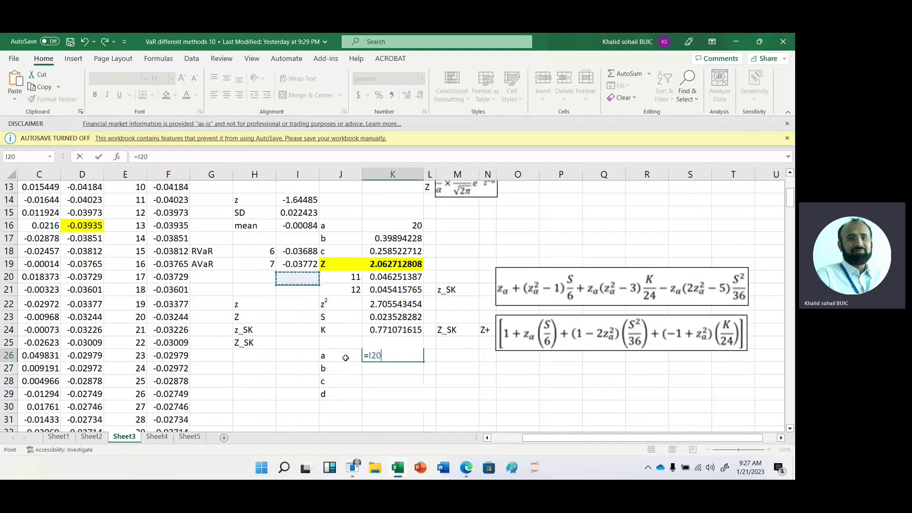
pyautogui.press('Up')
pyautogui.press('Up')
pyautogui.press('Up')
pyautogui.press('Up')
pyautogui.press('Return')
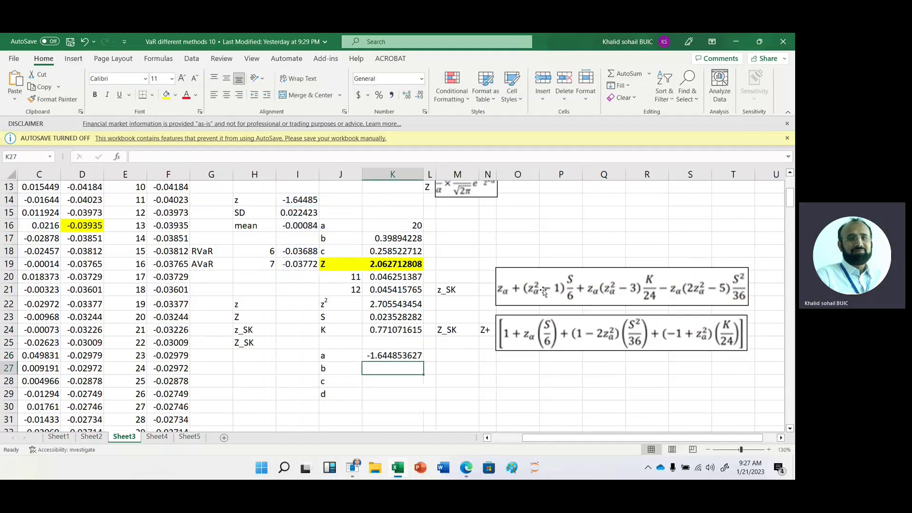
# Set term b to =(K22-1)*K23/6, giving 0.006688084.
pyautogui.write('=(')
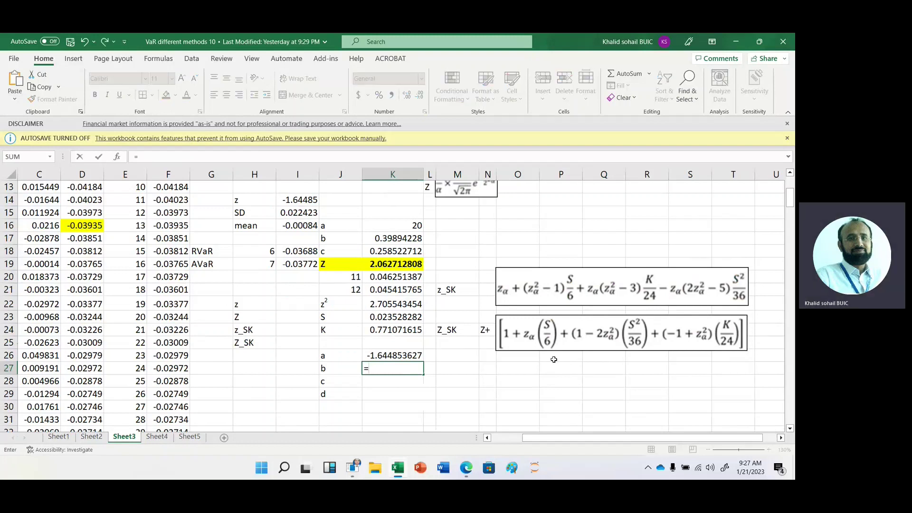
pyautogui.press('Up')
pyautogui.press('Up')
pyautogui.press('Up')
pyautogui.press('Up')
pyautogui.press('Up')
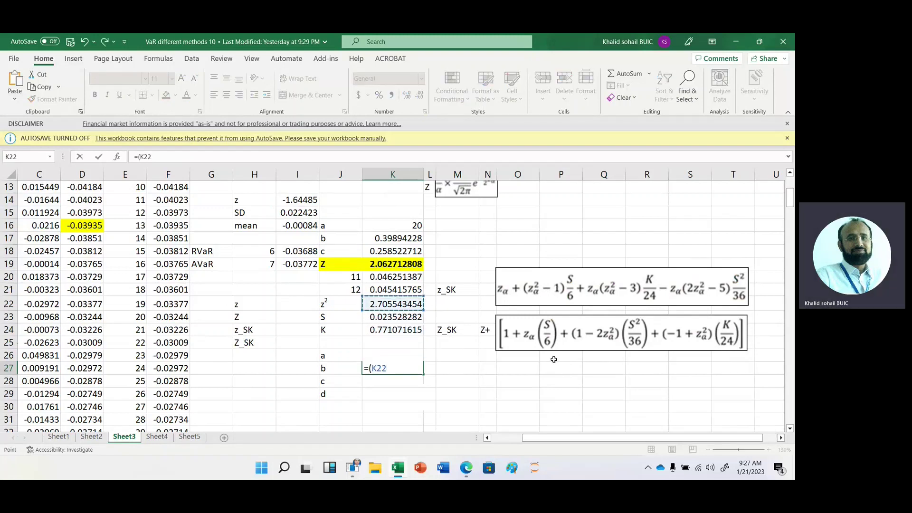
pyautogui.write('-1)*')
pyautogui.click(380, 317)
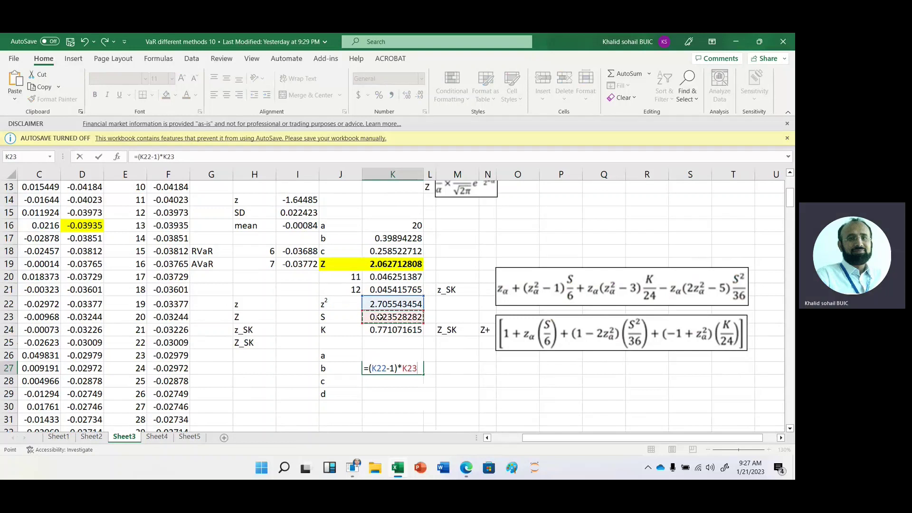
pyautogui.write('/6')
pyautogui.press('Return')
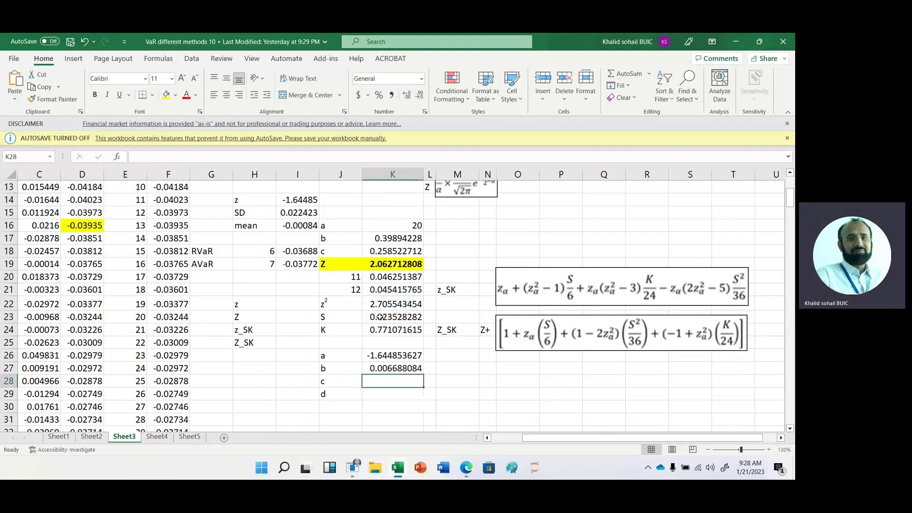
# Set term c to =I14*(K22-3)*K24/24, giving 0.015560801.
pyautogui.write('=')
pyautogui.press('Up')
pyautogui.press('Up')
pyautogui.press('Up')
pyautogui.press('Up')
pyautogui.press('Up')
pyautogui.press('Up')
pyautogui.press('Up')
pyautogui.press('Up')
pyautogui.press('Up')
pyautogui.press('Up')
pyautogui.press('Up')
pyautogui.press('Up')
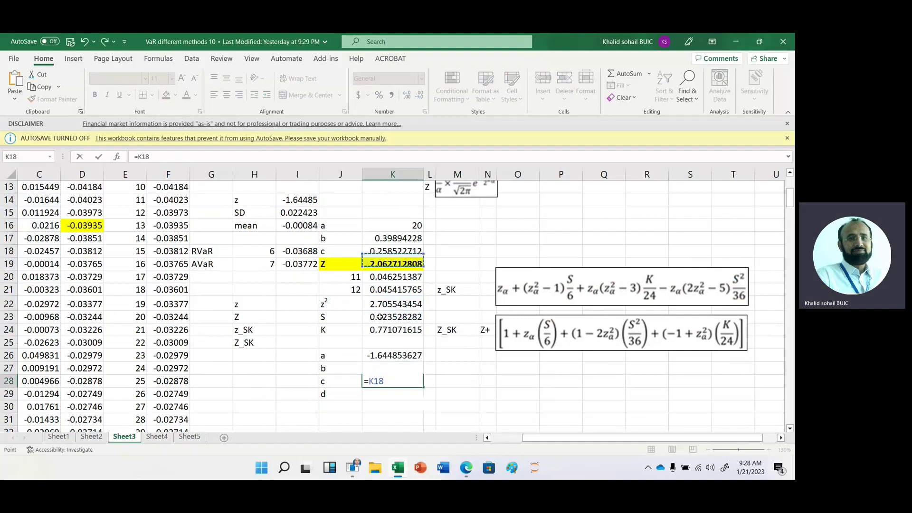
pyautogui.press('Up')
pyautogui.press('Up')
pyautogui.press('Left')
pyautogui.press('Left')
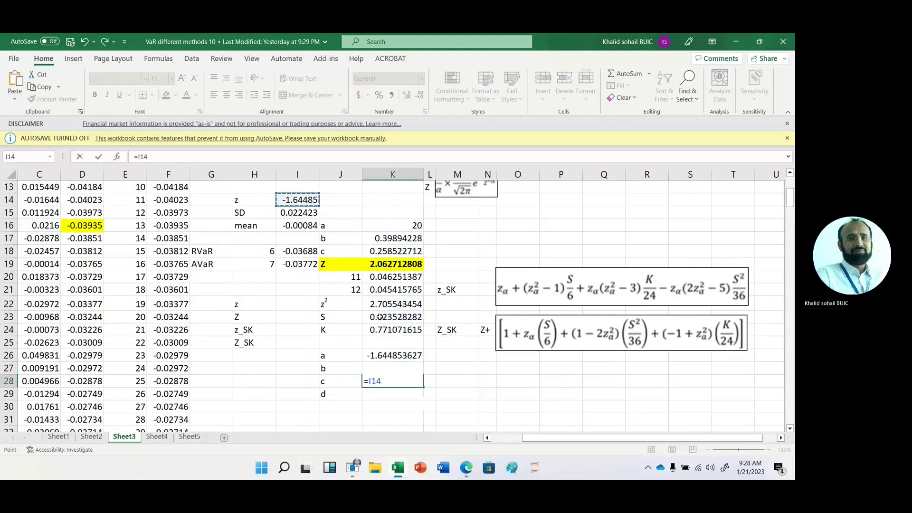
pyautogui.write('*(')
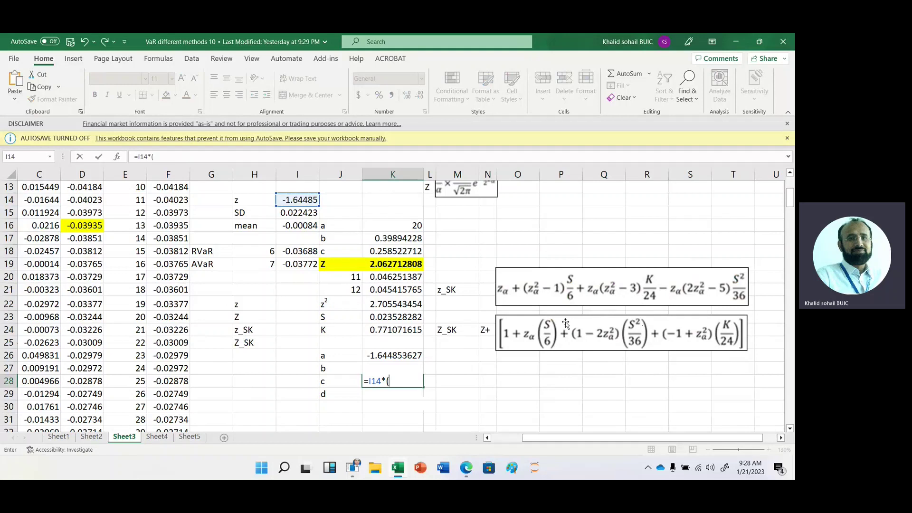
pyautogui.click(390, 305)
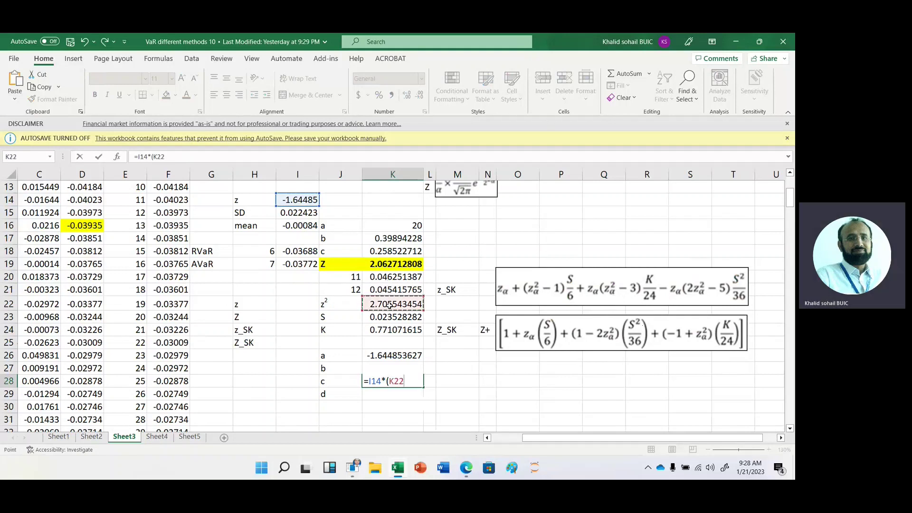
pyautogui.write('-3)')
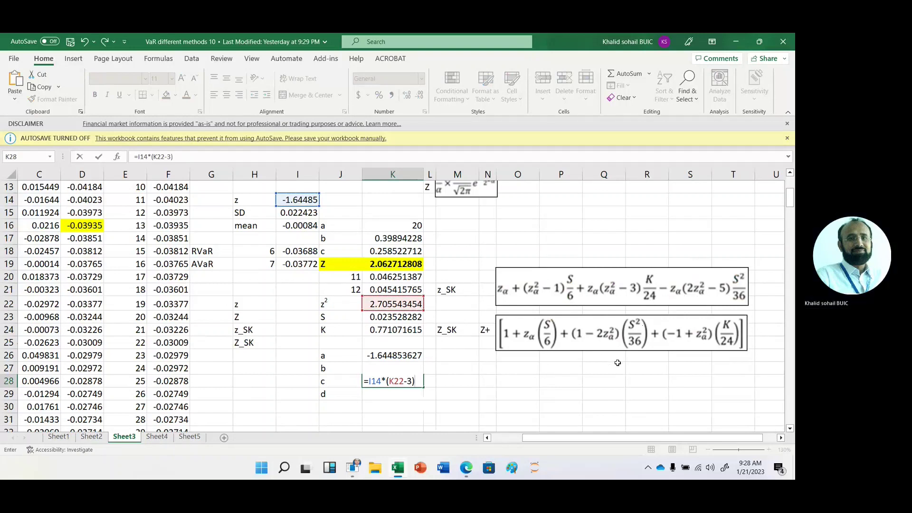
pyautogui.write('*')
pyautogui.click(380, 329)
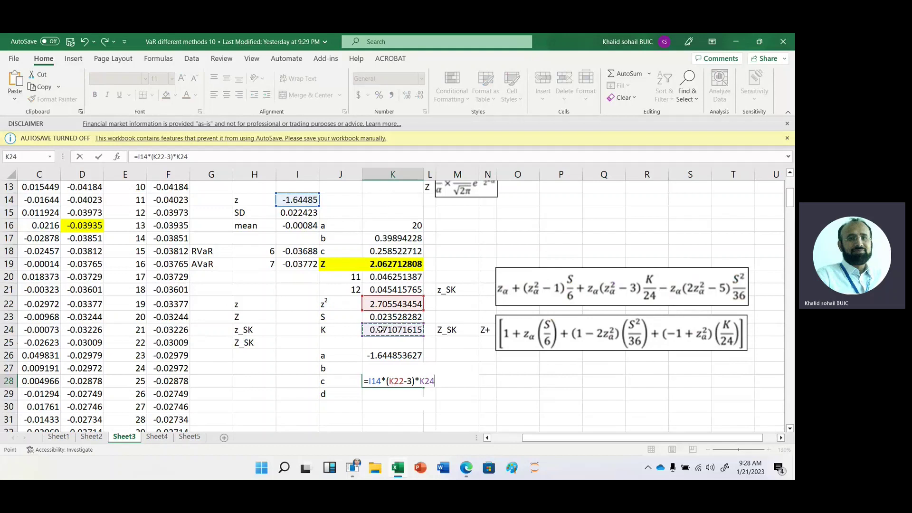
pyautogui.write('/24')
pyautogui.press('Return')
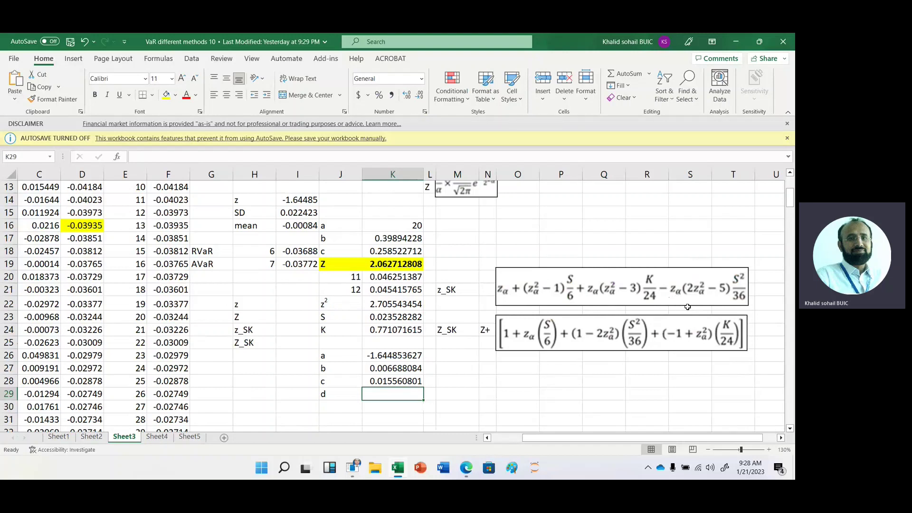
pyautogui.write('=-')
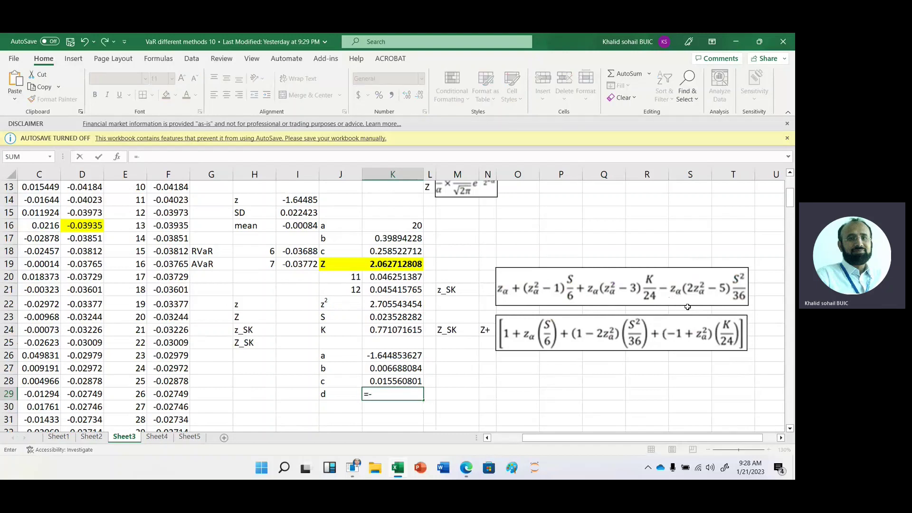
# Build term d in K29 as =-I14*(2*K22-5)*K23^2/36 from z, z² and S.
pyautogui.click(301, 199)
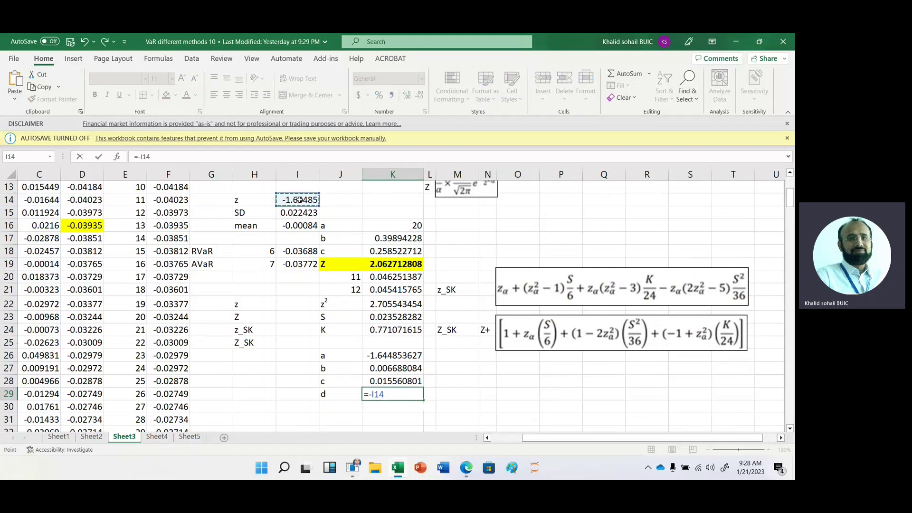
pyautogui.write('*')
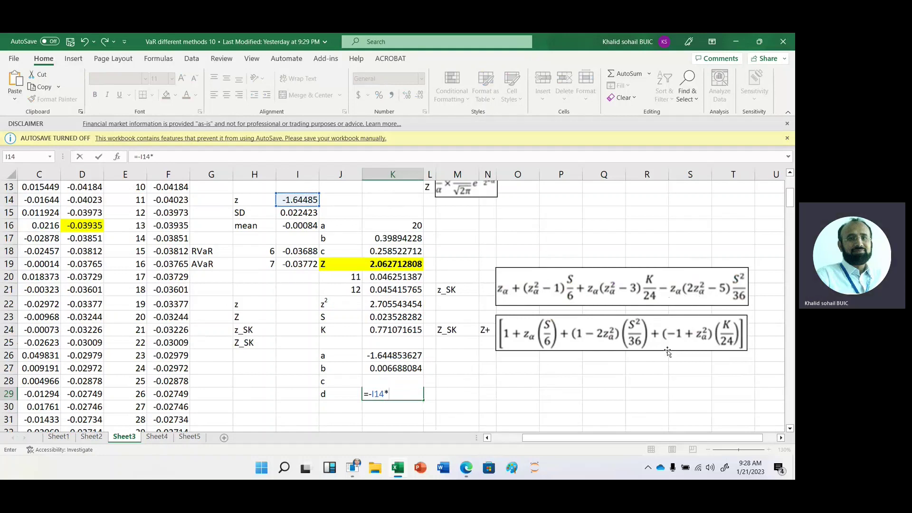
pyautogui.write('2*')
pyautogui.click(396, 302)
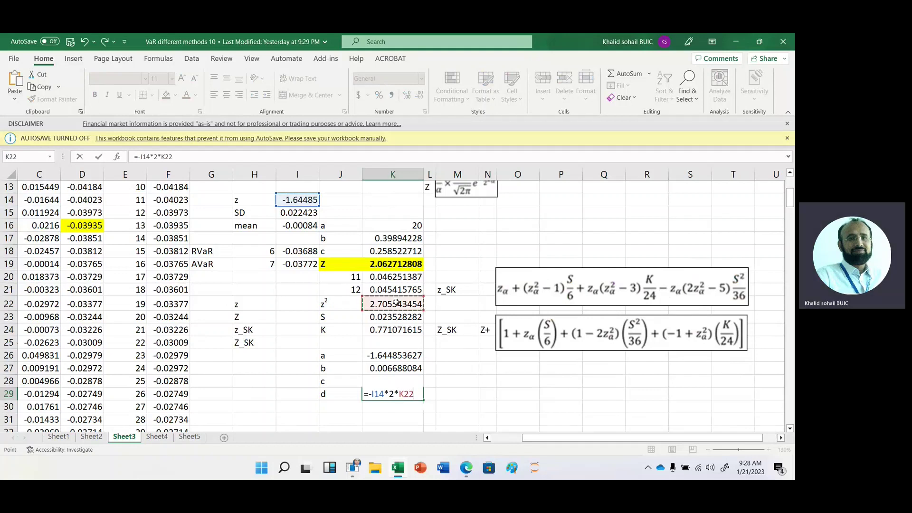
pyautogui.write('-5)*')
pyautogui.click(389, 316)
pyautogui.write('^')
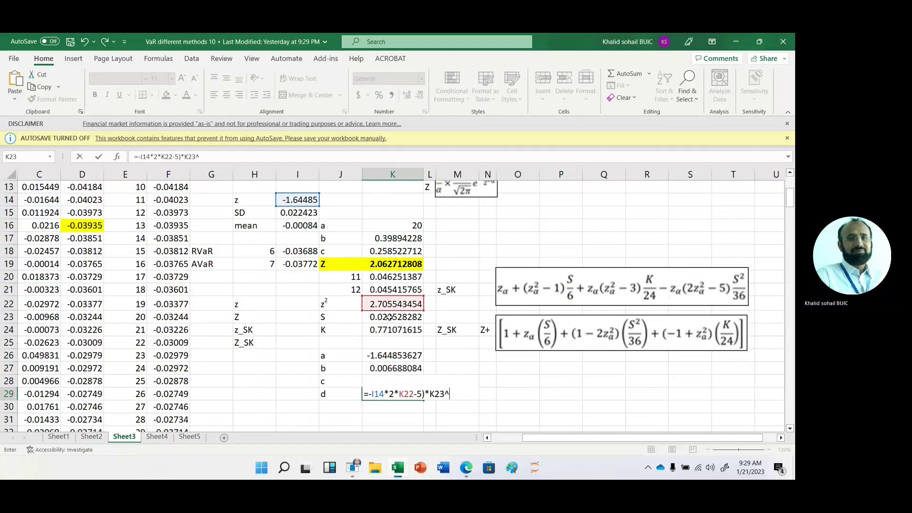
pyautogui.write('2/')
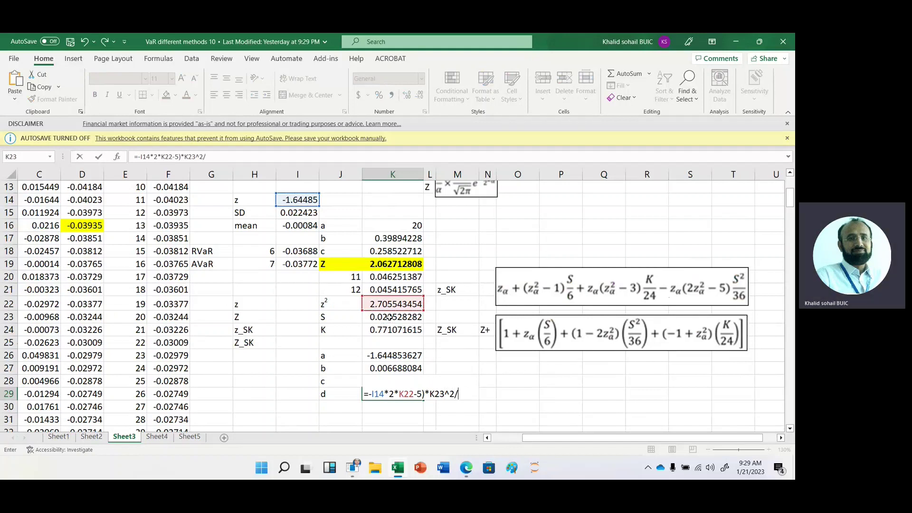
pyautogui.write('364')
pyautogui.press('BackSpace')
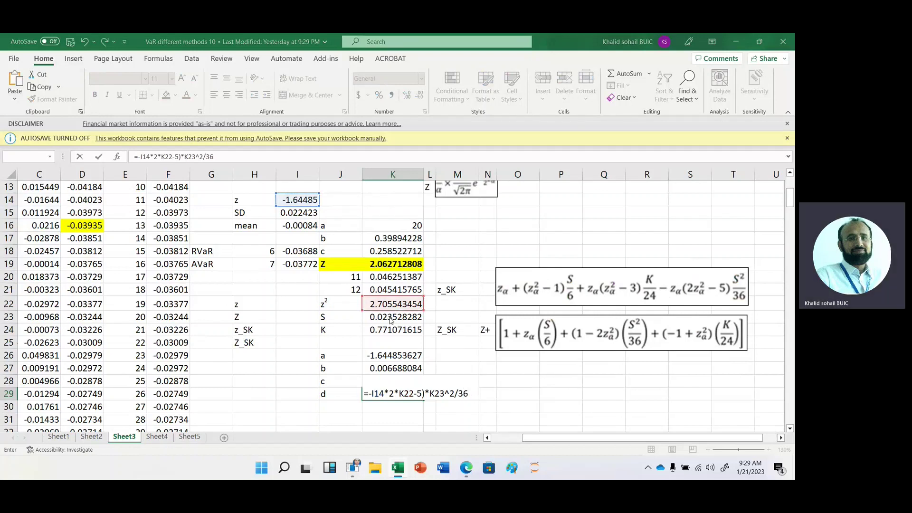
pyautogui.press('Return')
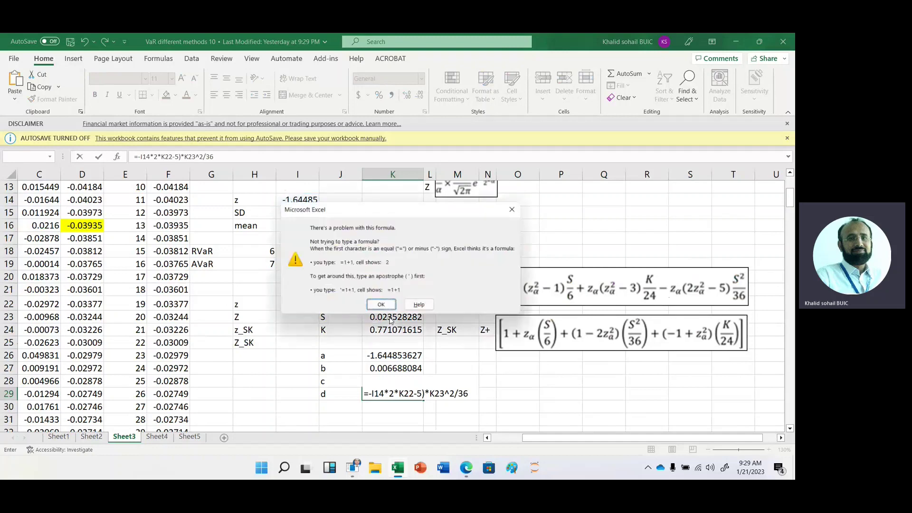
# Dismiss the formula error and add the missing parenthesis so term d returns 1.03977E-05.
pyautogui.press('Return')
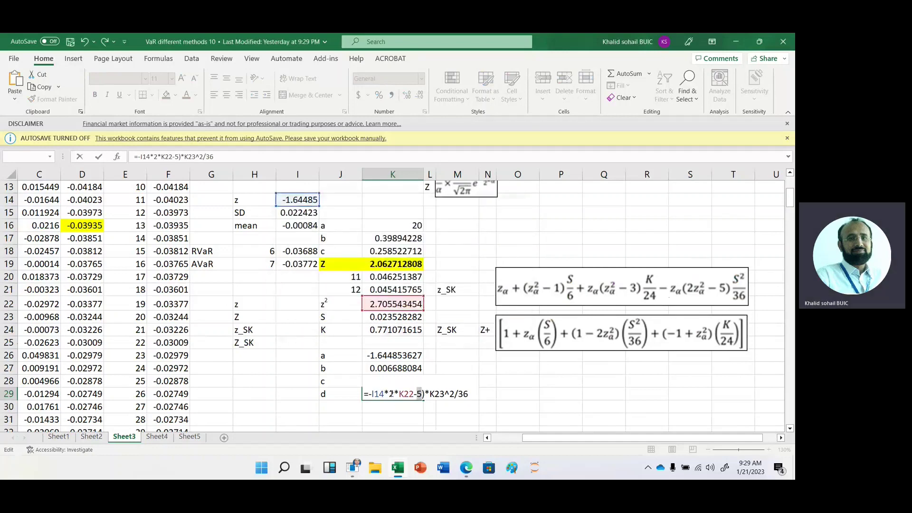
pyautogui.click(390, 394)
pyautogui.write('(')
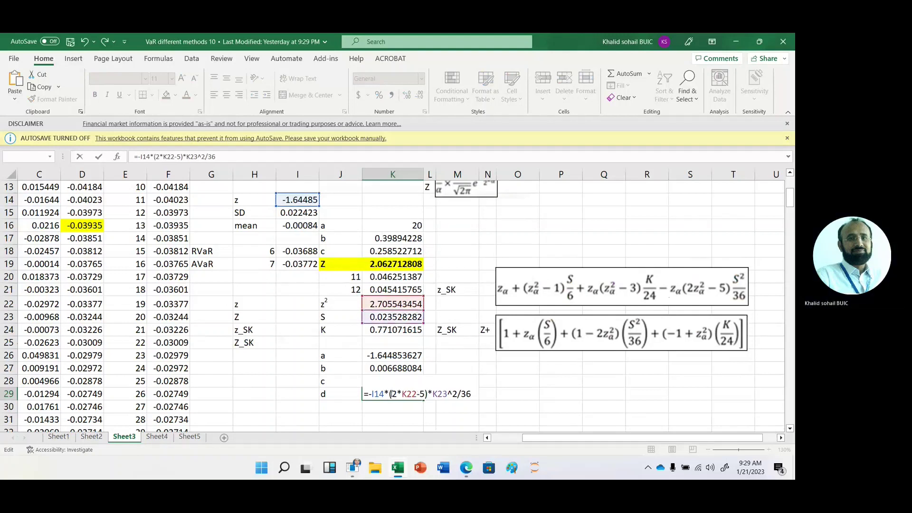
pyautogui.hotkey('ctrl', 'Return')
pyautogui.press('Return')
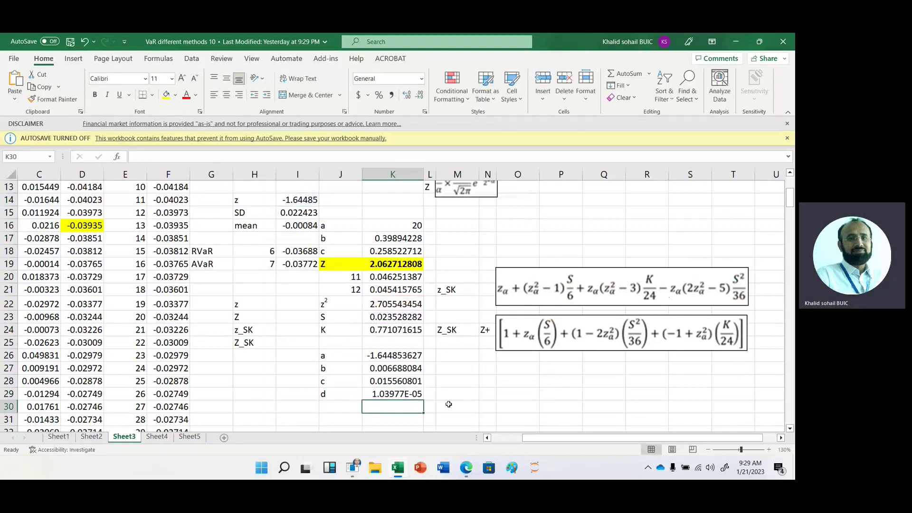
pyautogui.click(608, 79)
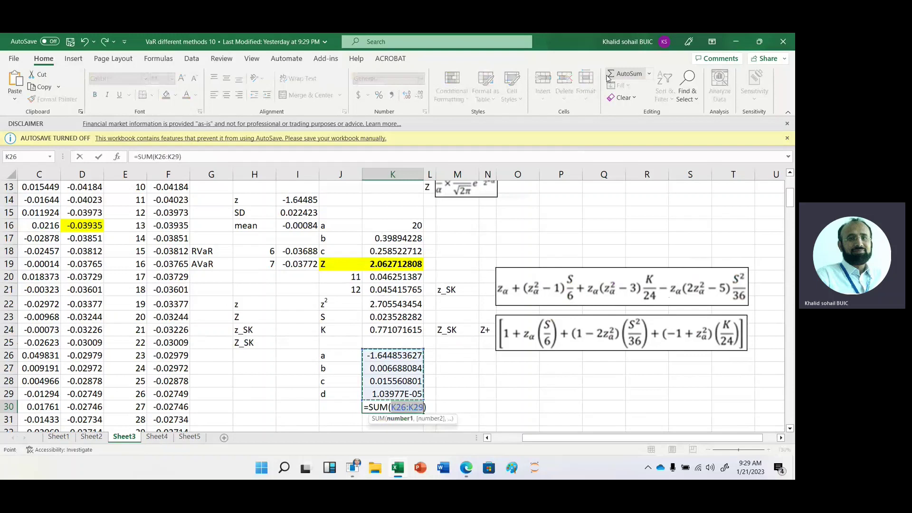
# Confirm =SUM(K26:K29) in K30, giving -1.622594344, and label it z_SK in J30.
pyautogui.click(348, 410)
pyautogui.write('z_SK')
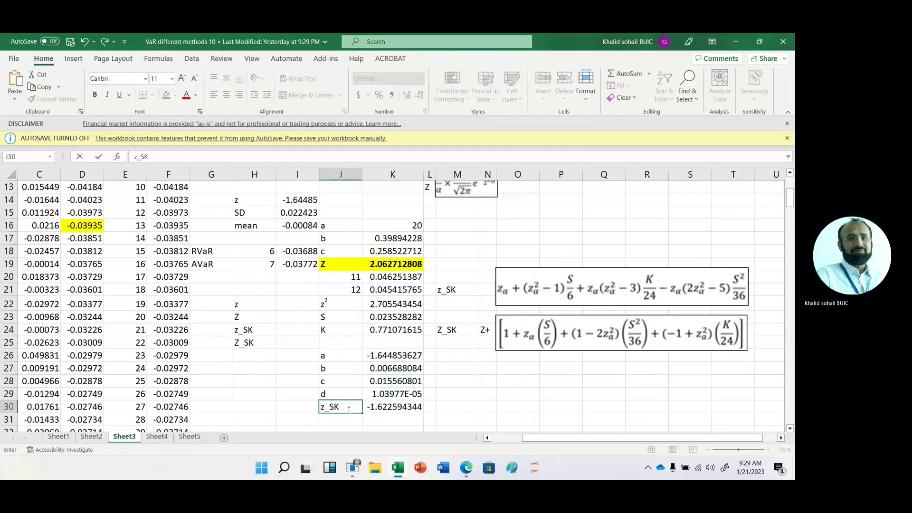
pyautogui.press('Return')
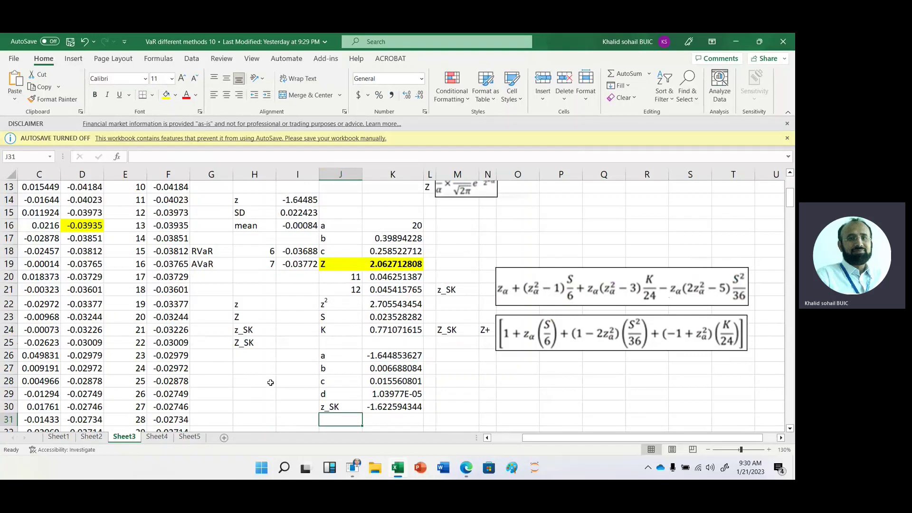
# Link I24 to the z_SK total in K30 so it shows -1.62259.
pyautogui.click(291, 333)
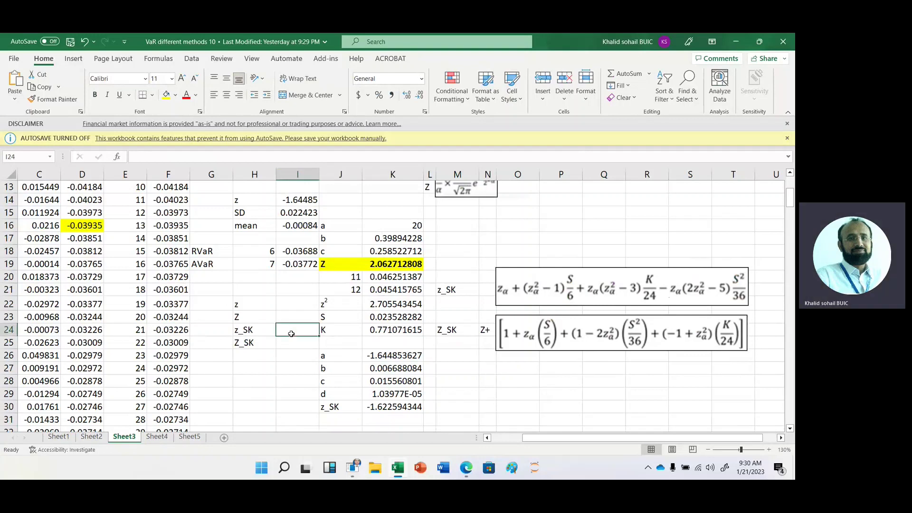
pyautogui.write('=')
pyautogui.press('Right')
pyautogui.press('Right')
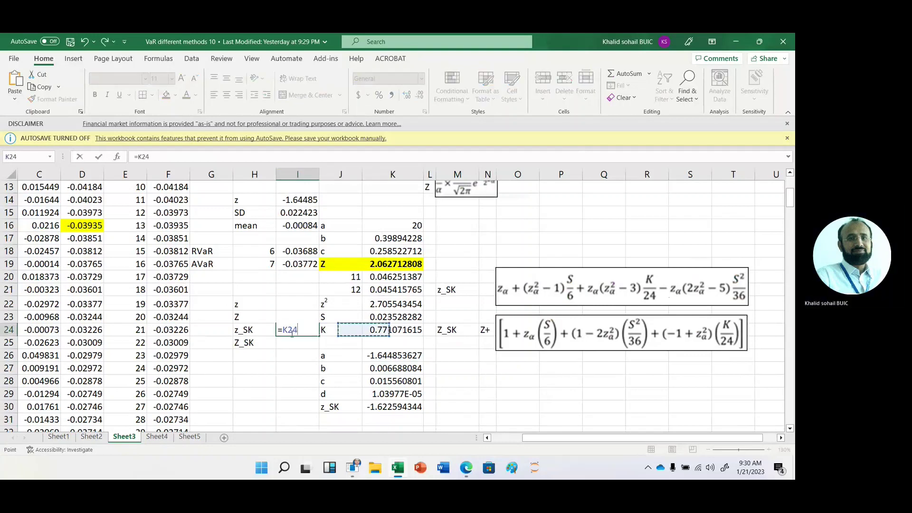
pyautogui.press('Down')
pyautogui.press('Down')
pyautogui.press('Down')
pyautogui.press('Down')
pyautogui.press('Down')
pyautogui.press('Down')
pyautogui.press('Return')
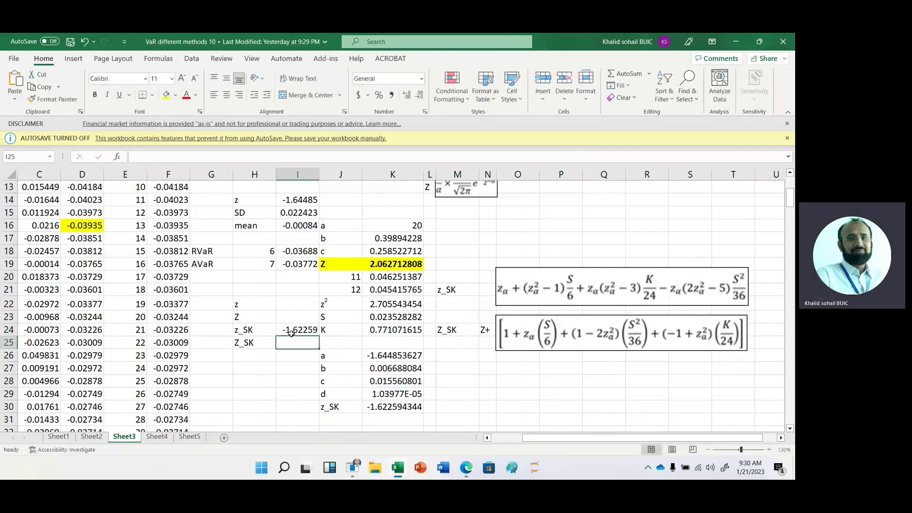
# Enter =I15*I24 in H27 for a modified VaR of -0.03638.
pyautogui.click(245, 369)
pyautogui.write('=')
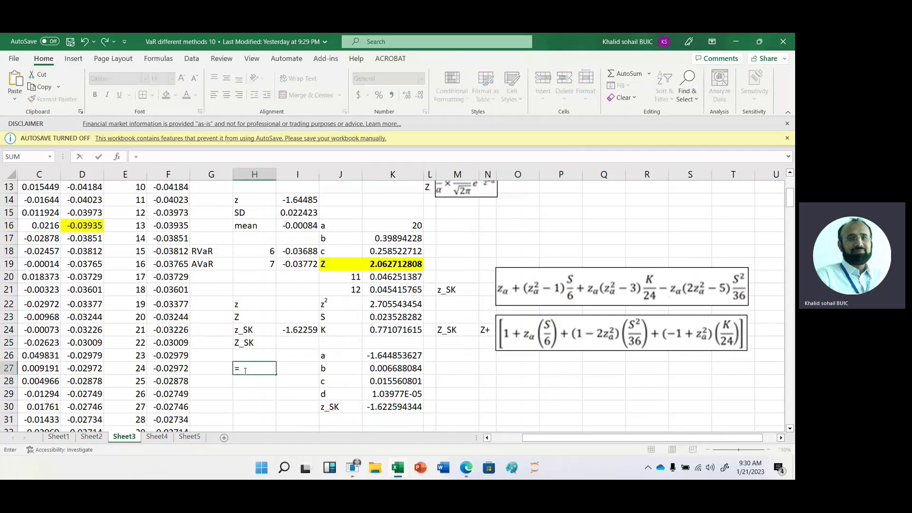
pyautogui.press('Up')
pyautogui.press('Up')
pyautogui.press('Up')
pyautogui.press('Up')
pyautogui.press('Up')
pyautogui.press('Up')
pyautogui.press('Up')
pyautogui.press('Up')
pyautogui.press('Up')
pyautogui.press('Up')
pyautogui.press('Up')
pyautogui.press('Up')
pyautogui.press('Right')
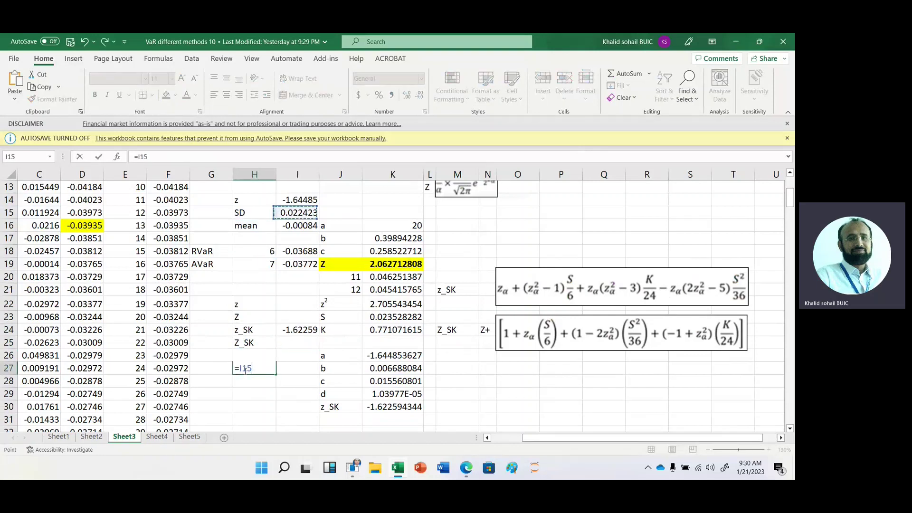
pyautogui.write('*')
pyautogui.press('Up')
pyautogui.press('Up')
pyautogui.press('Up')
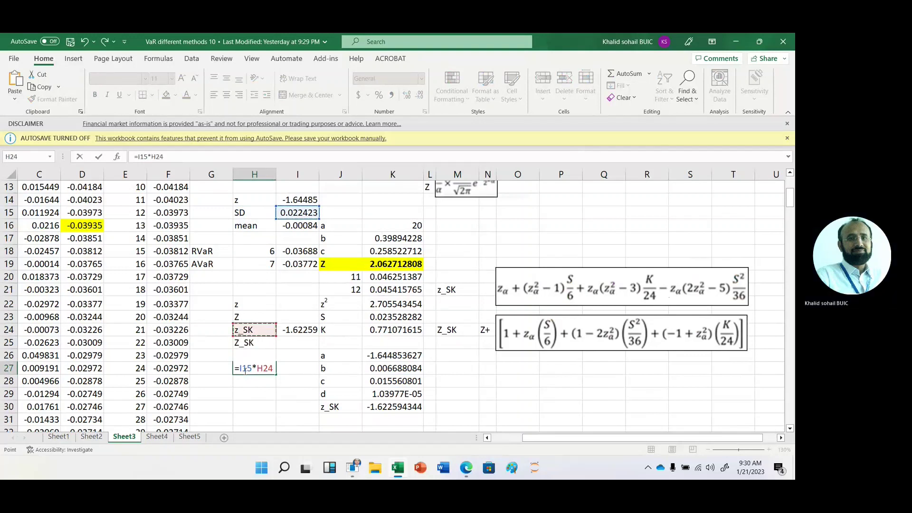
pyautogui.press('Right')
pyautogui.press('Return')
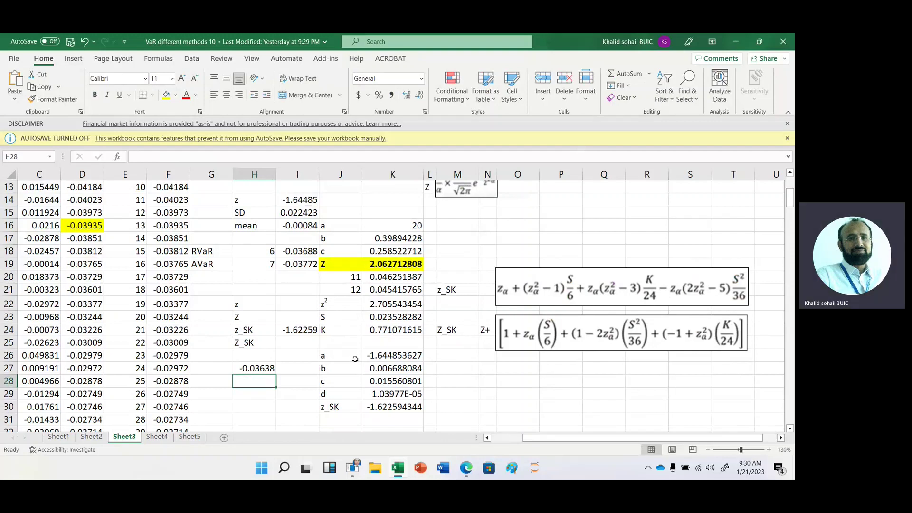
pyautogui.click(325, 356)
pyautogui.hotkey('shift', 'Right')
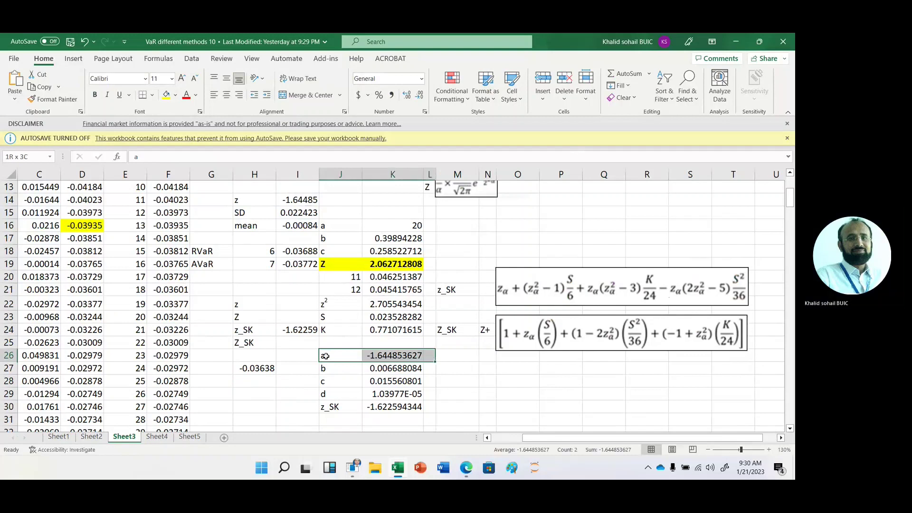
# Move the old J26:K30 term block down to J39.
pyautogui.hotkey('shift', 'Down')
pyautogui.hotkey('shift', 'Down')
pyautogui.hotkey('shift', 'Down')
pyautogui.hotkey('shift', 'Down')
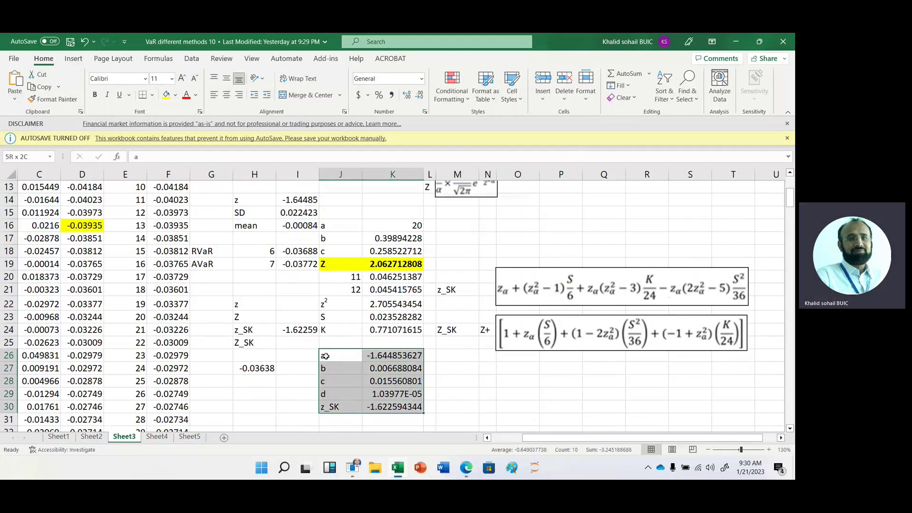
pyautogui.hotkey('ctrl', 'c')
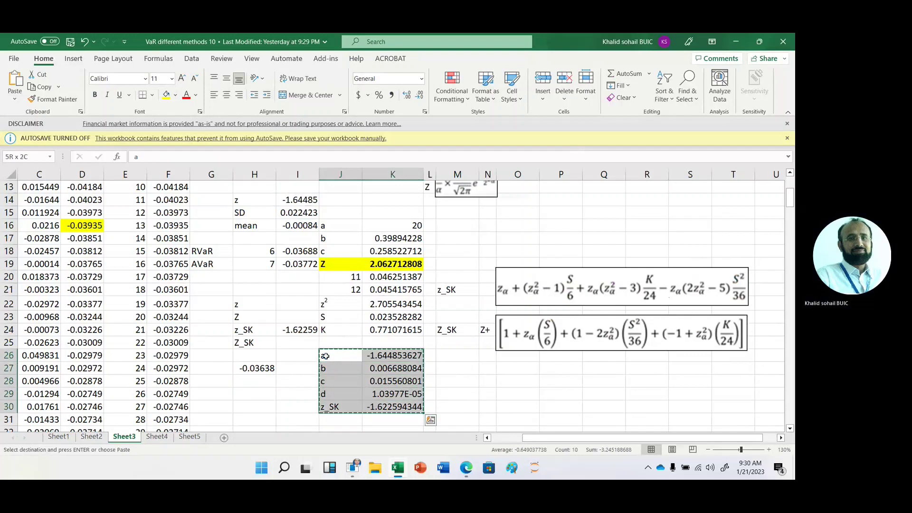
pyautogui.press('Down')
pyautogui.press('Down')
pyautogui.press('Down')
pyautogui.press('Down')
pyautogui.press('Down')
pyautogui.press('Down')
pyautogui.press('Down')
pyautogui.press('Down')
pyautogui.press('Down')
pyautogui.press('Down')
pyautogui.press('Down')
pyautogui.press('Down')
pyautogui.press('Down')
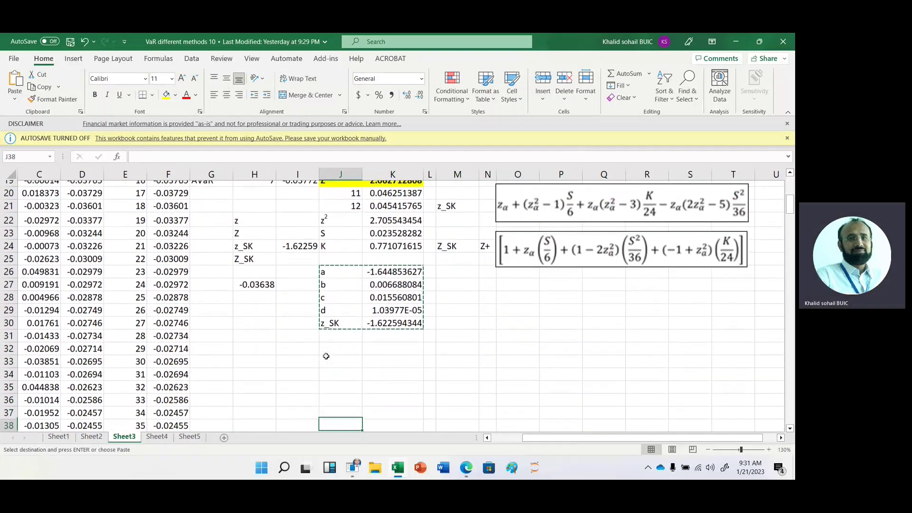
pyautogui.hotkey('ctrl', 'v')
pyautogui.press('Up')
pyautogui.press('Up')
pyautogui.press('Up')
pyautogui.press('Up')
pyautogui.press('Up')
pyautogui.press('Up')
pyautogui.press('Up')
pyautogui.press('Up')
pyautogui.press('Up')
pyautogui.press('Up')
pyautogui.press('Up')
pyautogui.press('Up')
pyautogui.press('Up')
pyautogui.press('Up')
pyautogui.press('Up')
pyautogui.press('Up')
pyautogui.press('Up')
pyautogui.press('Up')
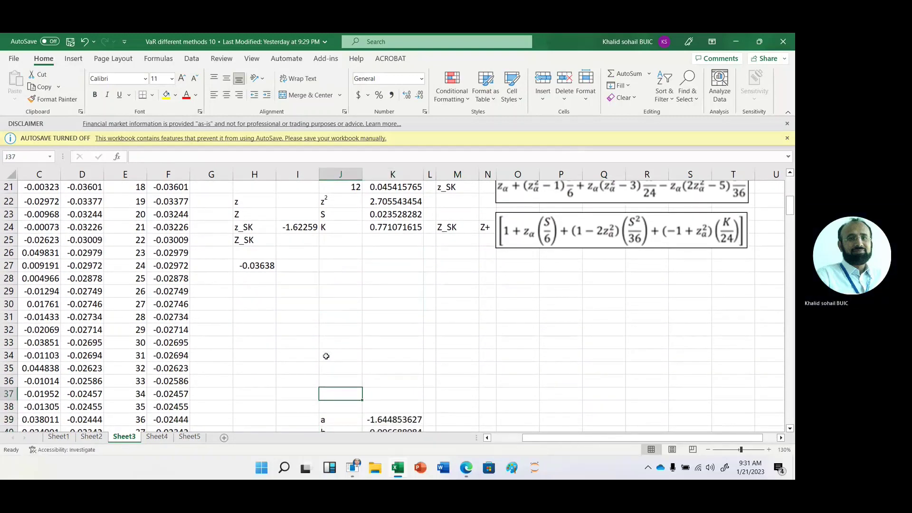
pyautogui.press('Up')
pyautogui.press('Up')
pyautogui.press('Up')
pyautogui.press('Up')
pyautogui.press('Up')
pyautogui.press('Up')
pyautogui.press('Up')
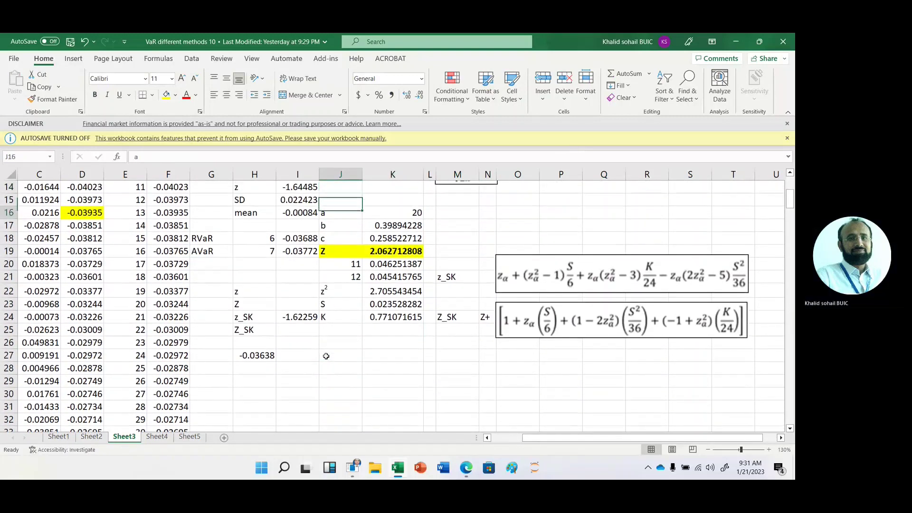
pyautogui.press('Down')
pyautogui.press('Down')
pyautogui.press('Down')
pyautogui.press('Down')
pyautogui.press('Down')
pyautogui.press('Down')
pyautogui.press('Down')
pyautogui.press('Down')
pyautogui.press('Down')
pyautogui.press('Down')
pyautogui.press('Down')
pyautogui.press('Right')
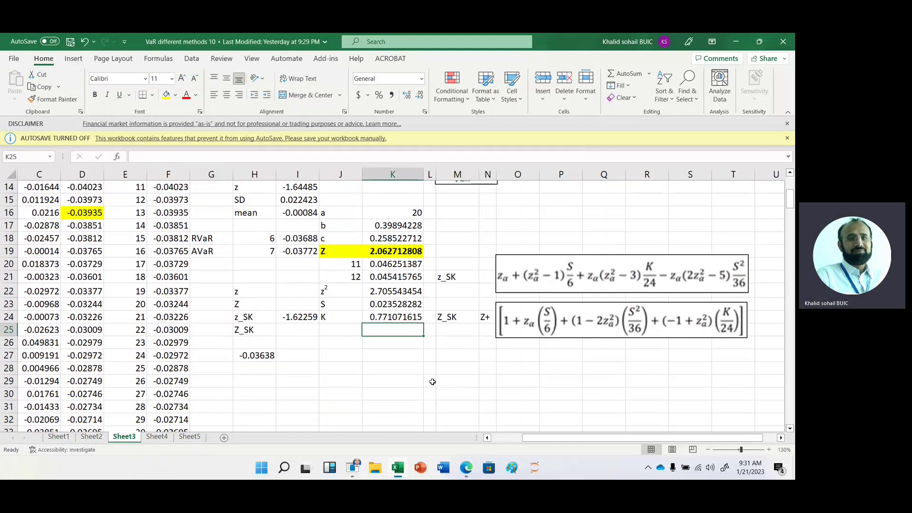
# Label J26:J30 as a, b, c, d and e.
pyautogui.click(354, 343)
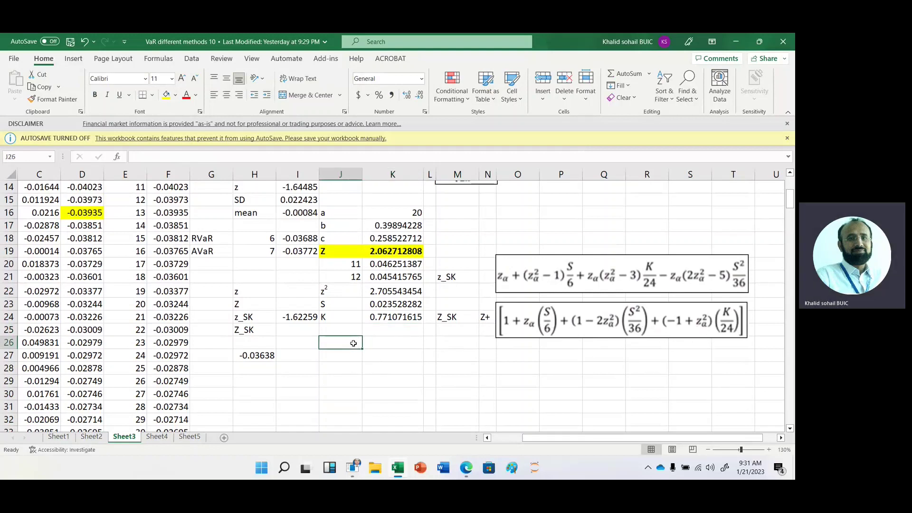
pyautogui.write('a')
pyautogui.press('Return')
pyautogui.write('b')
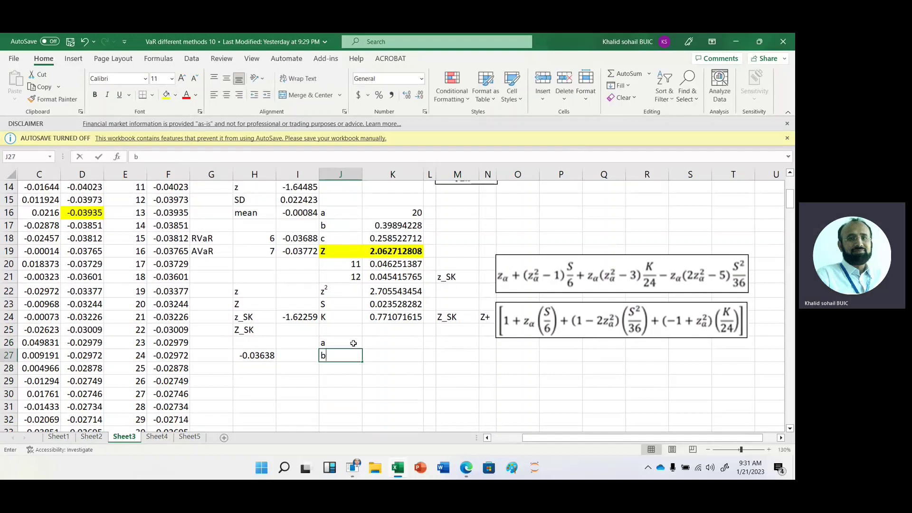
pyautogui.press('Return')
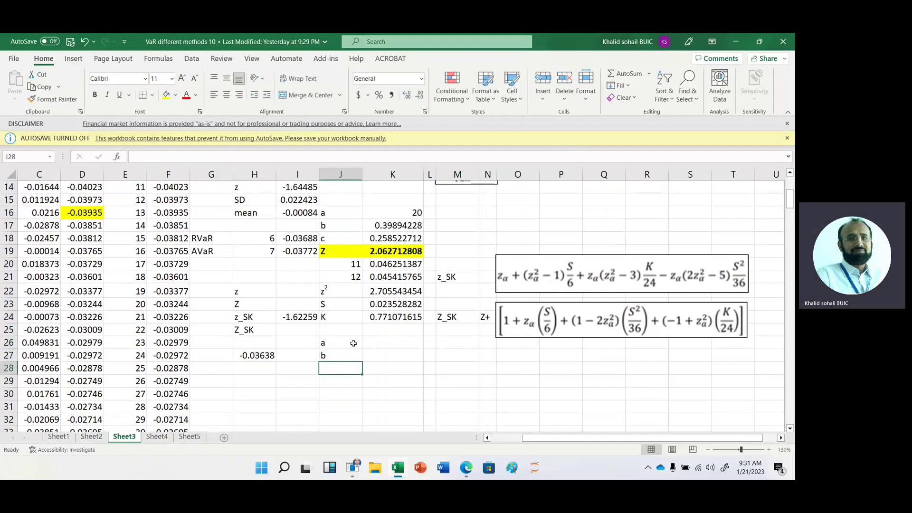
pyautogui.write('c')
pyautogui.press('Return')
pyautogui.write('d')
pyautogui.press('Return')
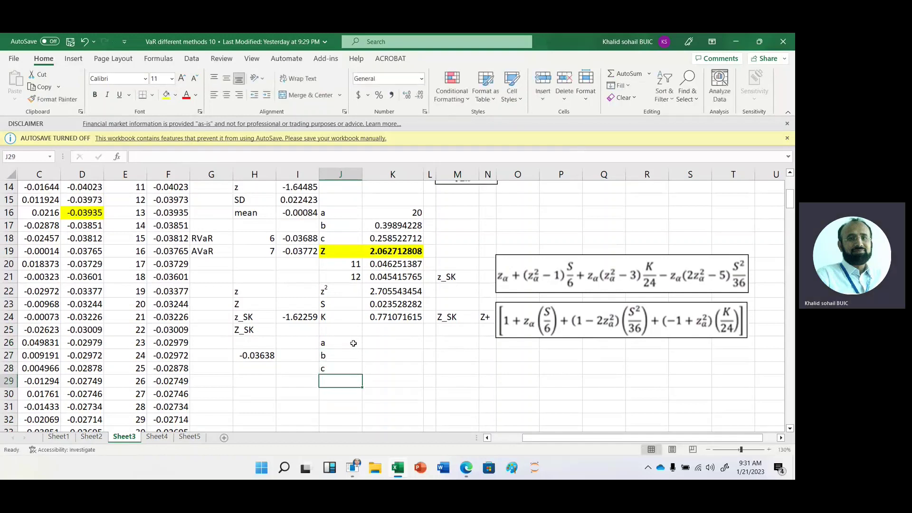
pyautogui.write('e')
pyautogui.press('Return')
pyautogui.press('Up')
pyautogui.press('Up')
pyautogui.press('Up')
pyautogui.press('Up')
pyautogui.press('Up')
pyautogui.press('Right')
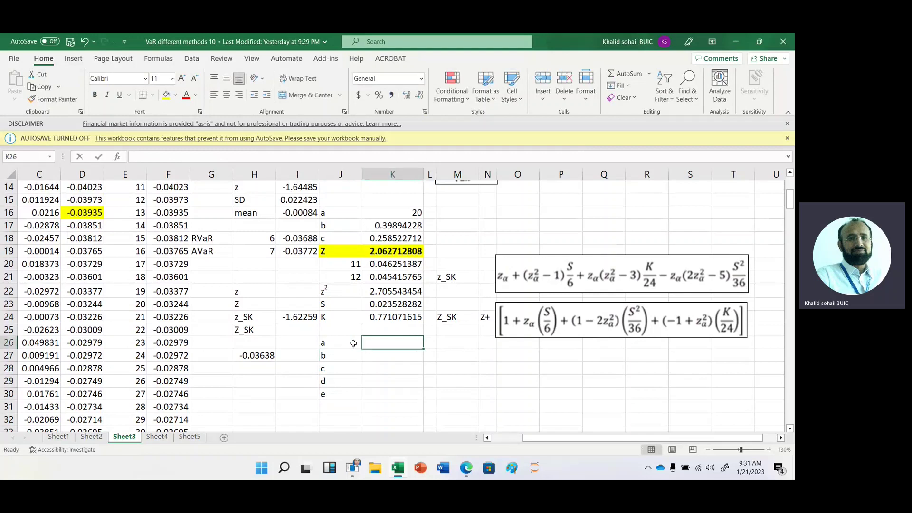
# Link term a in K26 to Z in K19 (2.062712808) and set term b to 1.
pyautogui.write('=')
pyautogui.click(392, 250)
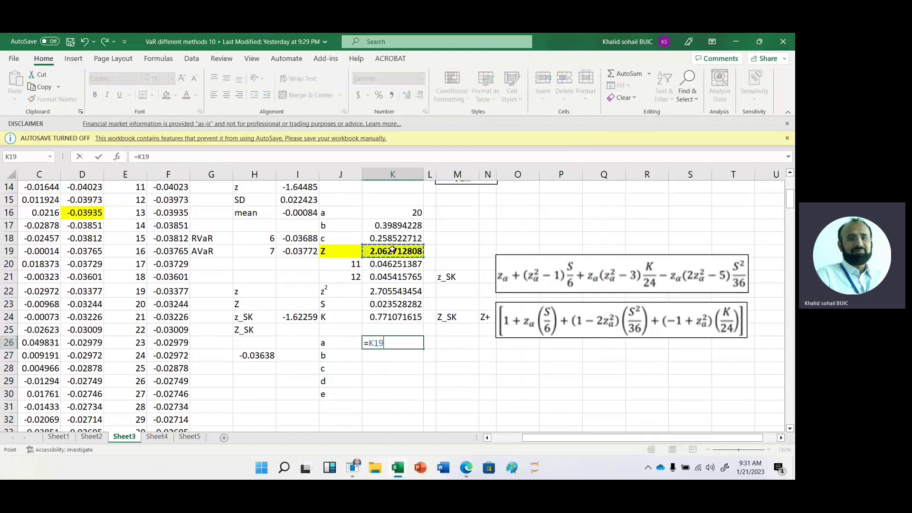
pyautogui.press('Return')
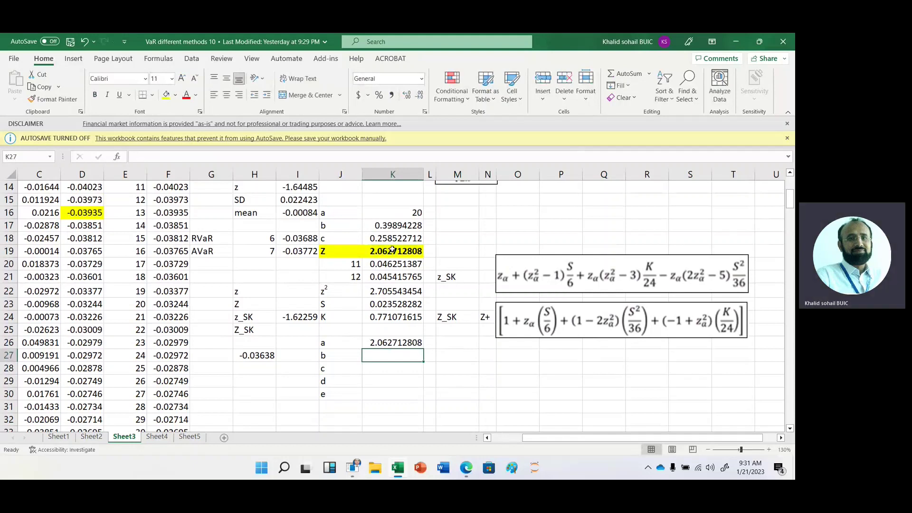
pyautogui.write('1')
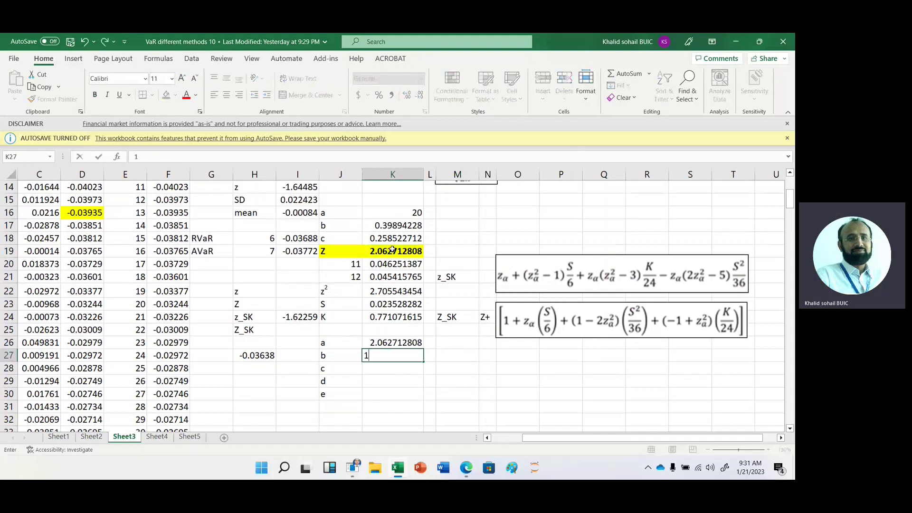
pyautogui.press('Return')
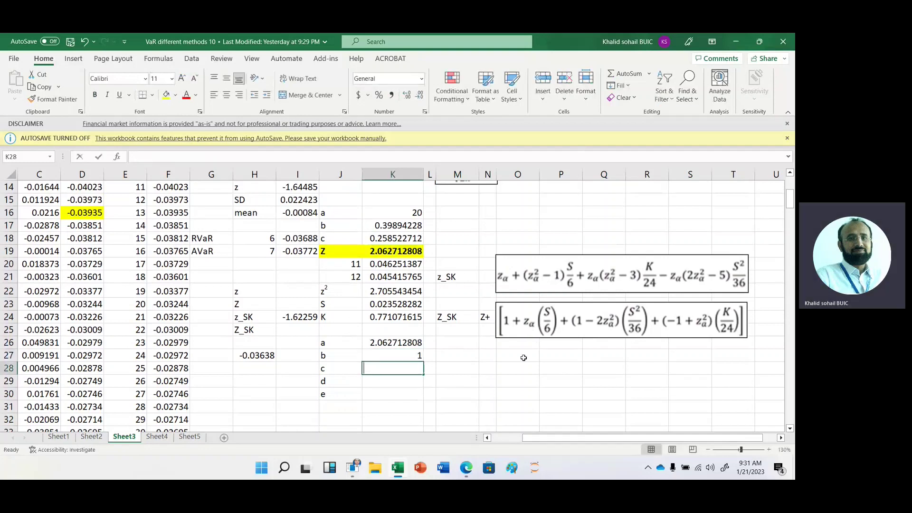
# Enter term c in K28 as =I14*K23/6, giving -0.006450097.
pyautogui.write('=')
pyautogui.press('Up')
pyautogui.press('Up')
pyautogui.press('Up')
pyautogui.press('Up')
pyautogui.press('Up')
pyautogui.press('Up')
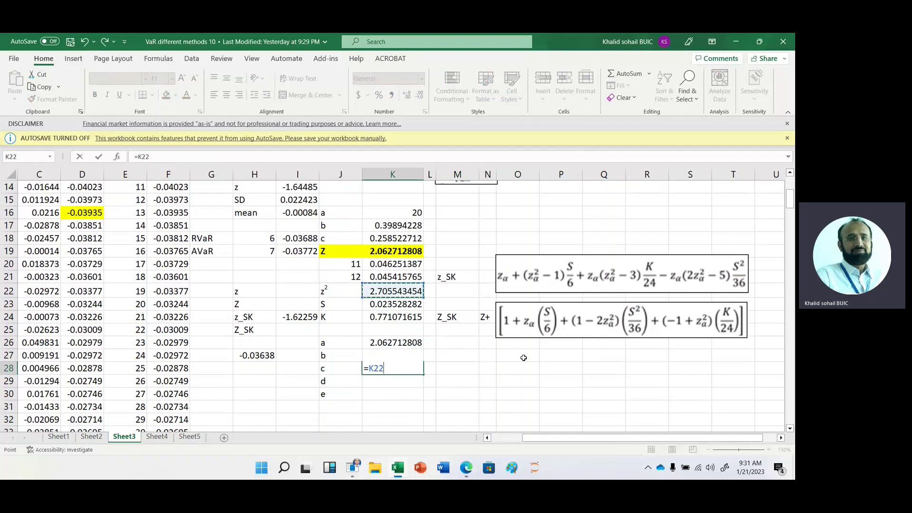
pyautogui.press('Left')
pyautogui.press('Left')
pyautogui.press('Up')
pyautogui.press('Up')
pyautogui.press('Up')
pyautogui.press('Up')
pyautogui.press('Up')
pyautogui.press('Up')
pyautogui.press('Up')
pyautogui.press('Up')
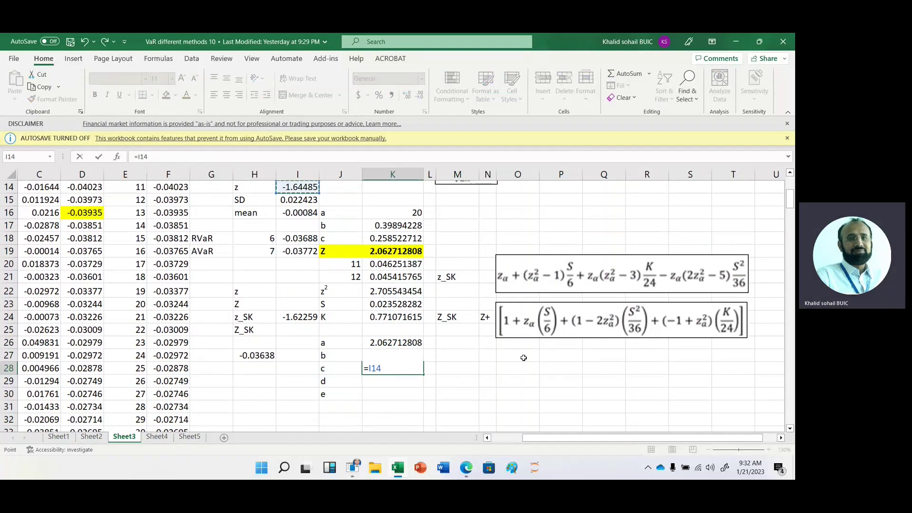
pyautogui.write('*')
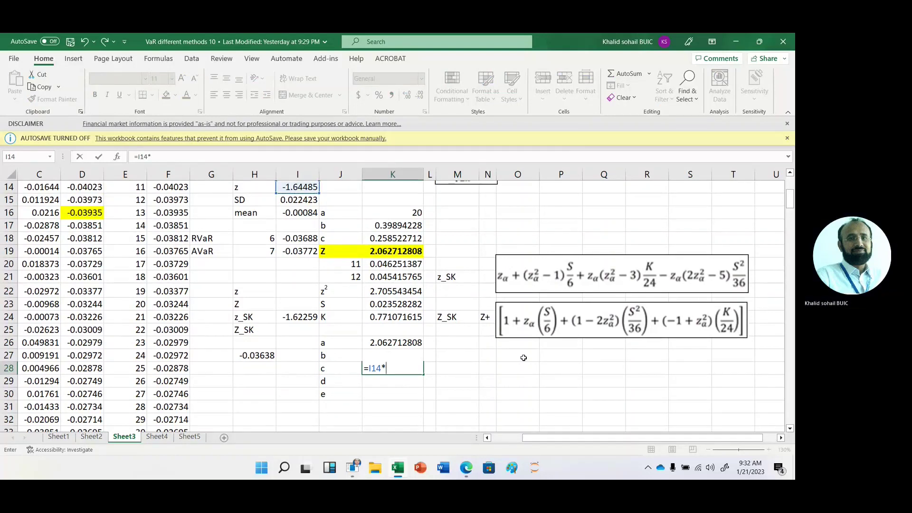
pyautogui.press('Up')
pyautogui.press('Up')
pyautogui.press('Up')
pyautogui.press('Up')
pyautogui.press('Up')
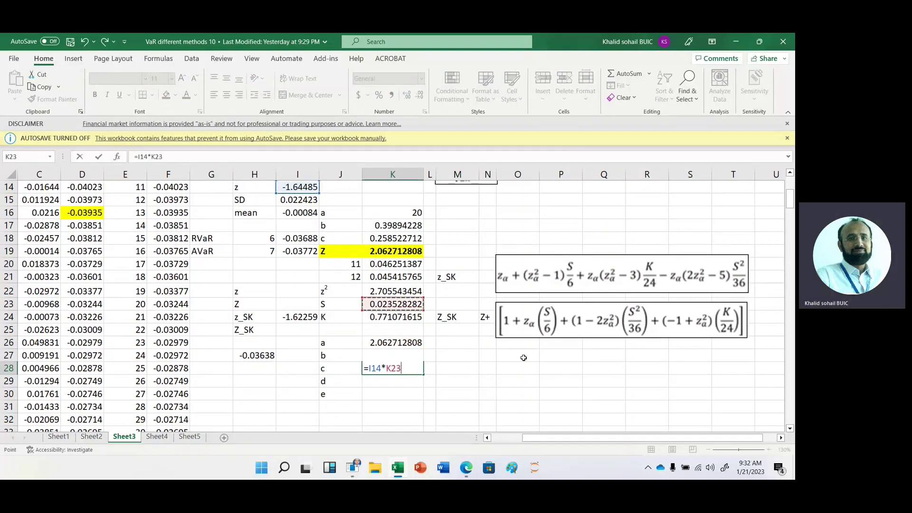
pyautogui.write('/6')
pyautogui.press('Return')
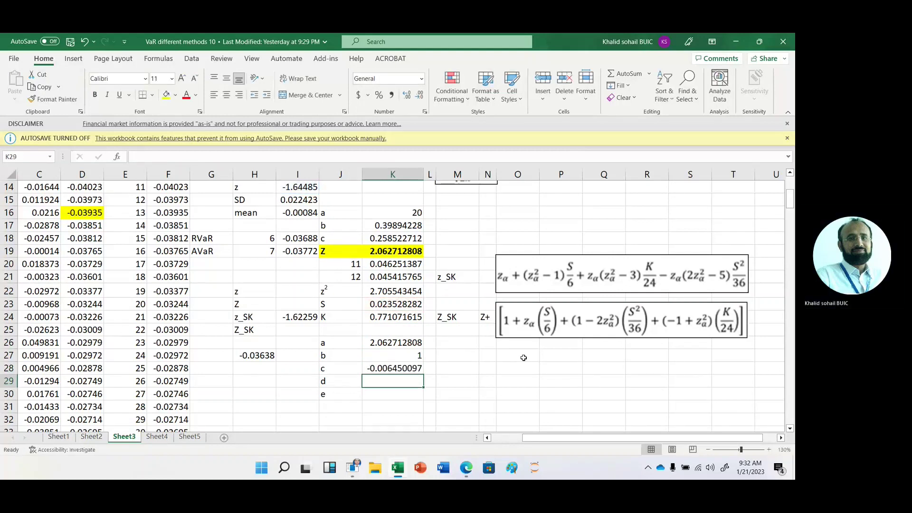
pyautogui.write('=')
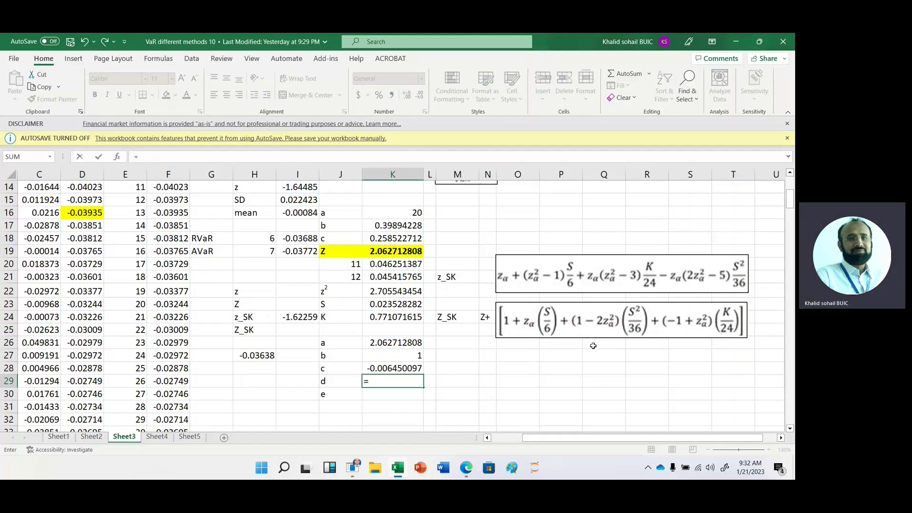
pyautogui.write('(1')
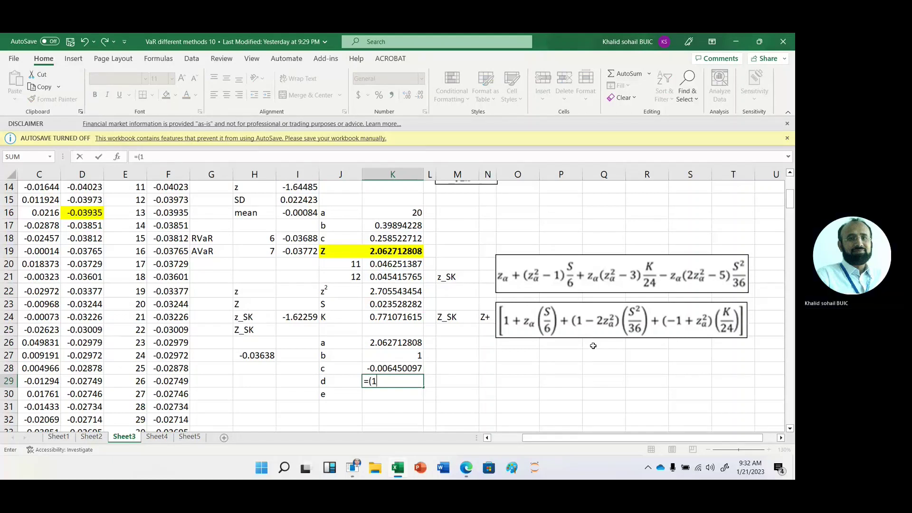
pyautogui.write('-2')
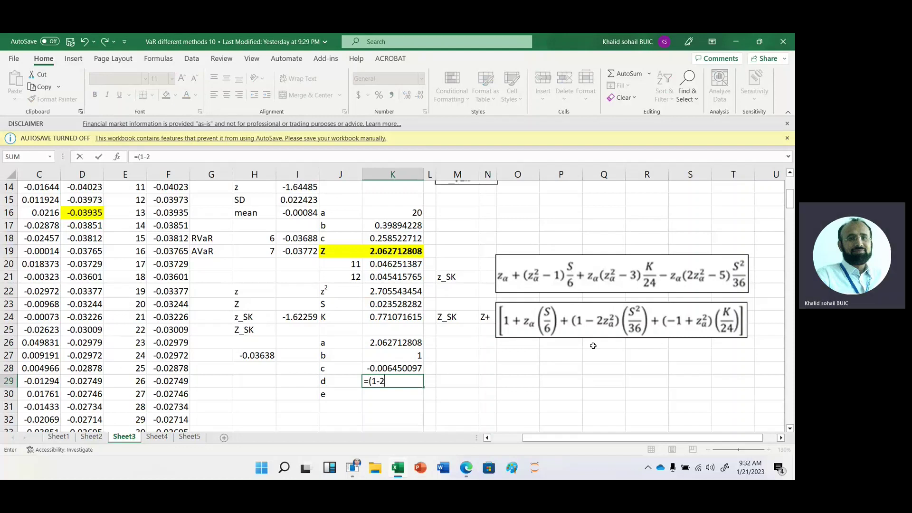
pyautogui.write('*')
# Complete term d in K29 as =(1-2*K22)*K23^2/36, returning -6.78303E-05.
pyautogui.click(397, 290)
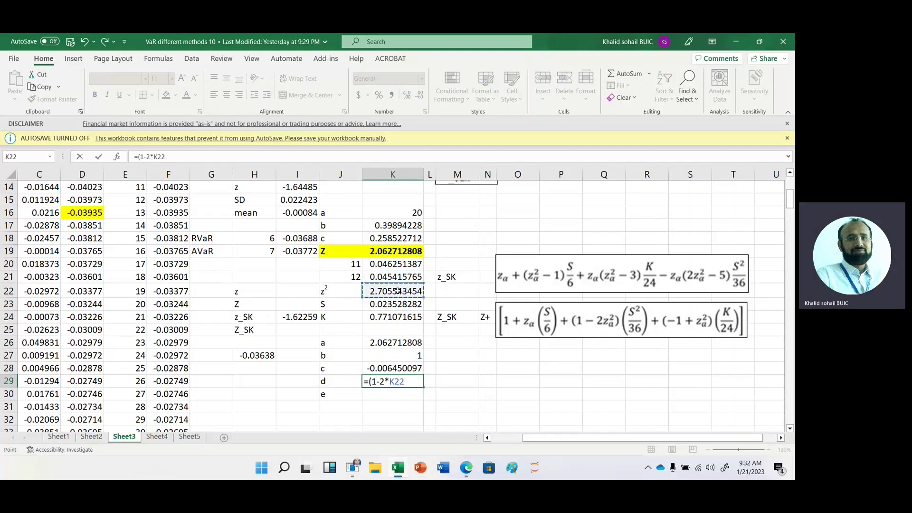
pyautogui.write(')')
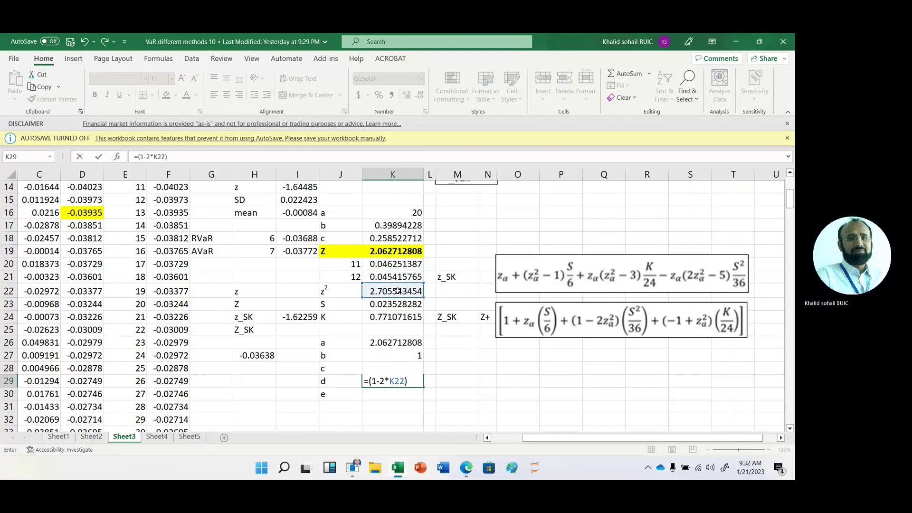
pyautogui.write('*')
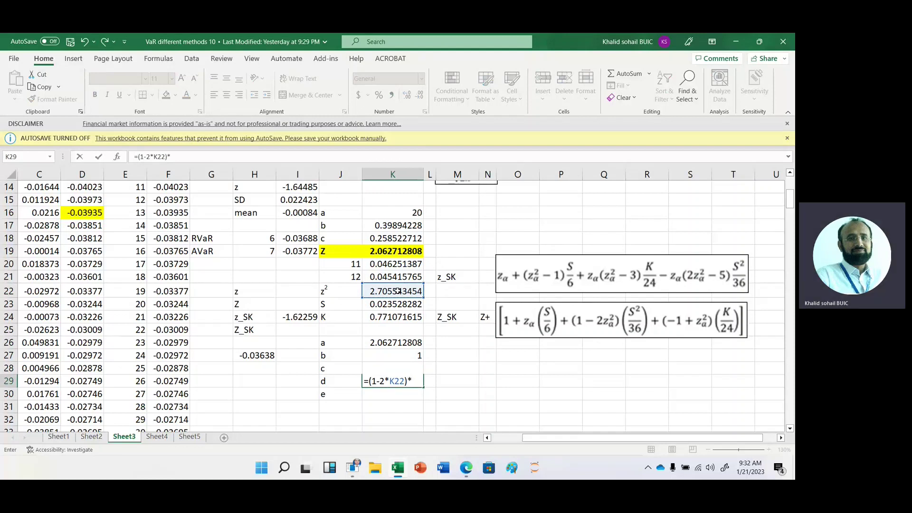
pyautogui.click(376, 308)
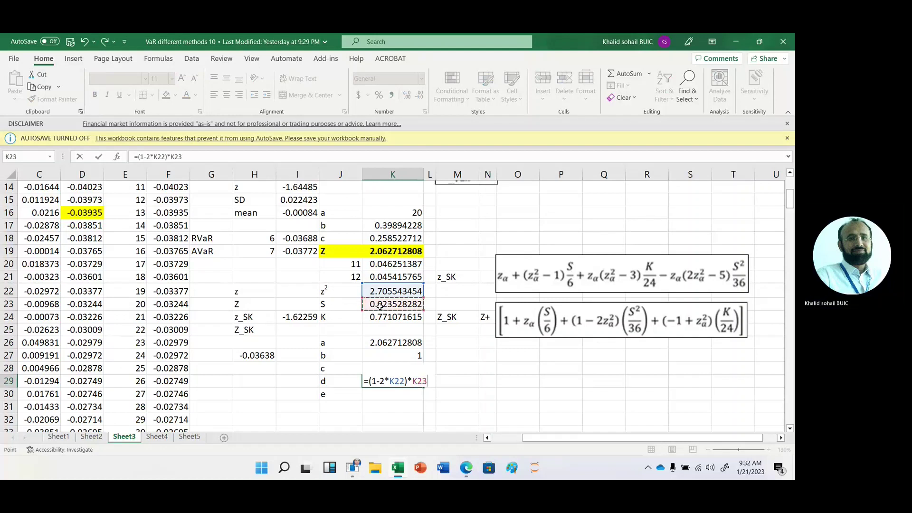
pyautogui.write('^2')
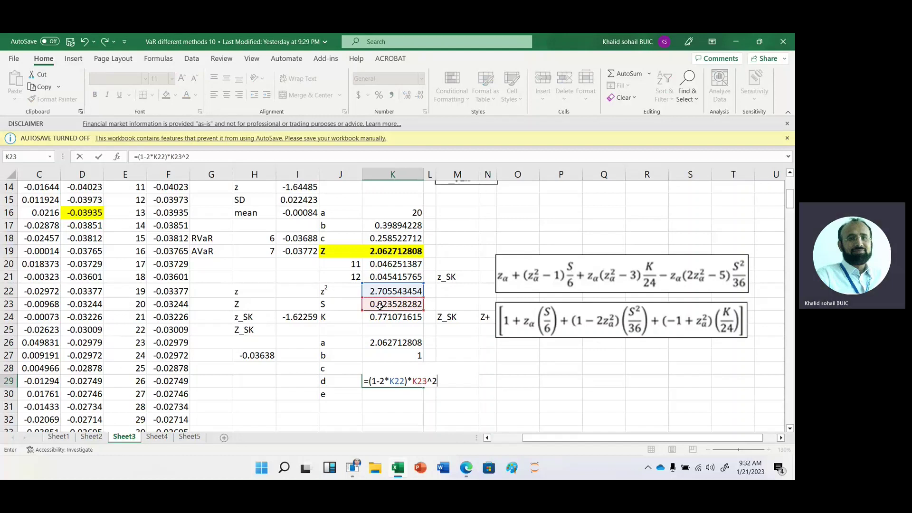
pyautogui.write('/')
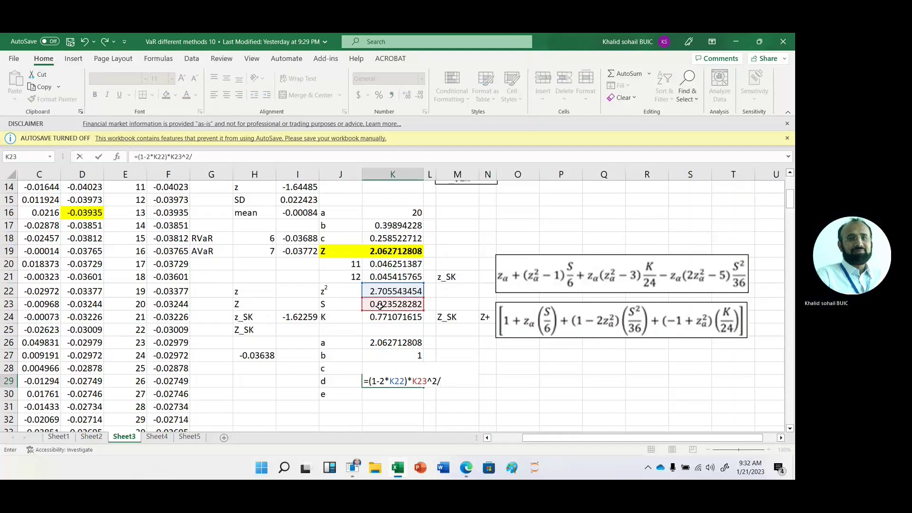
pyautogui.write('36')
pyautogui.press('Return')
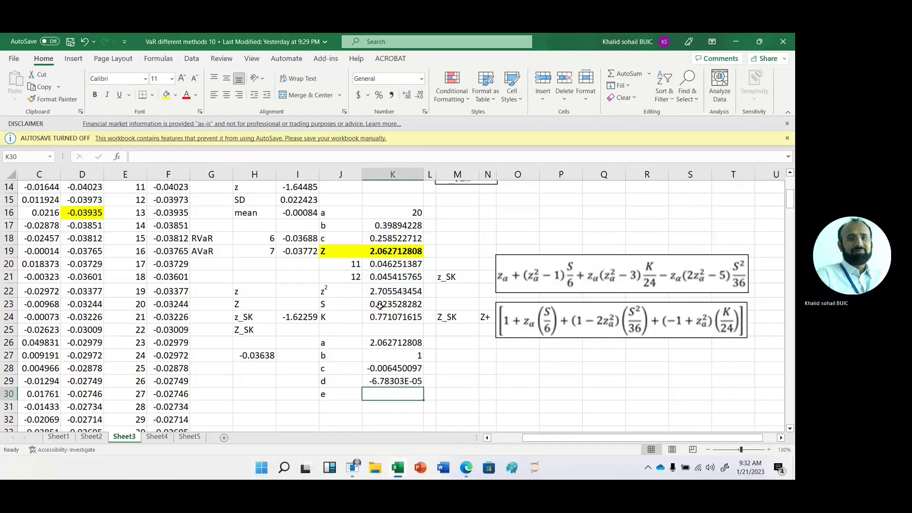
# Enter term e in K30 as =(-1+K22)*K24/24, returning 0.054795673.
pyautogui.write('(')
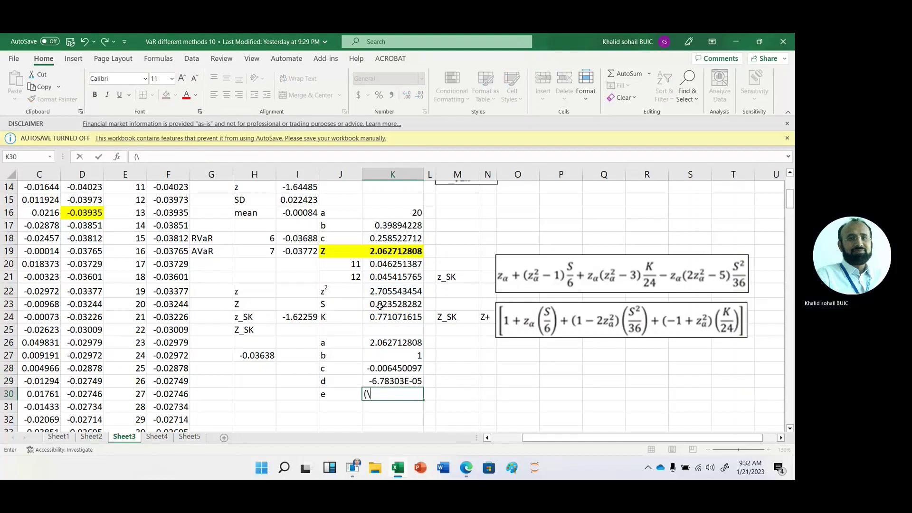
pyautogui.press('BackSpace')
pyautogui.write('=')
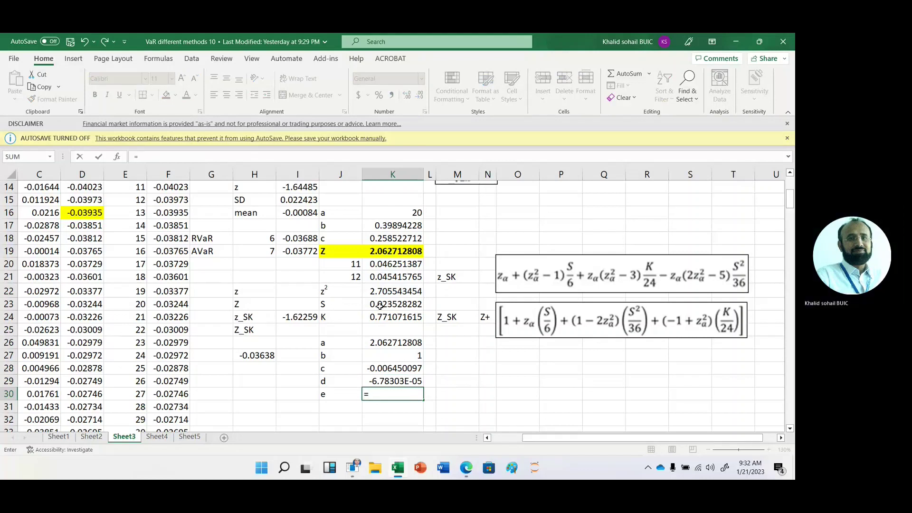
pyautogui.write('(-1+')
pyautogui.click(381, 291)
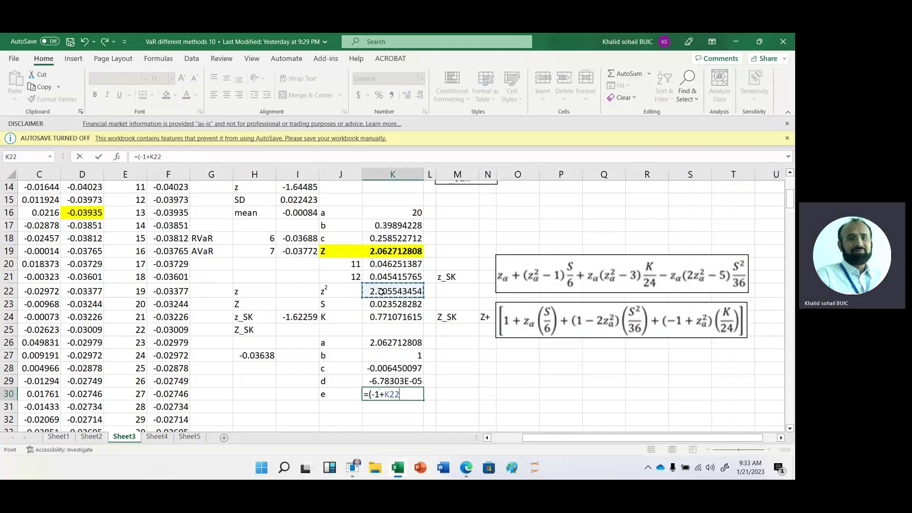
pyautogui.write(')*')
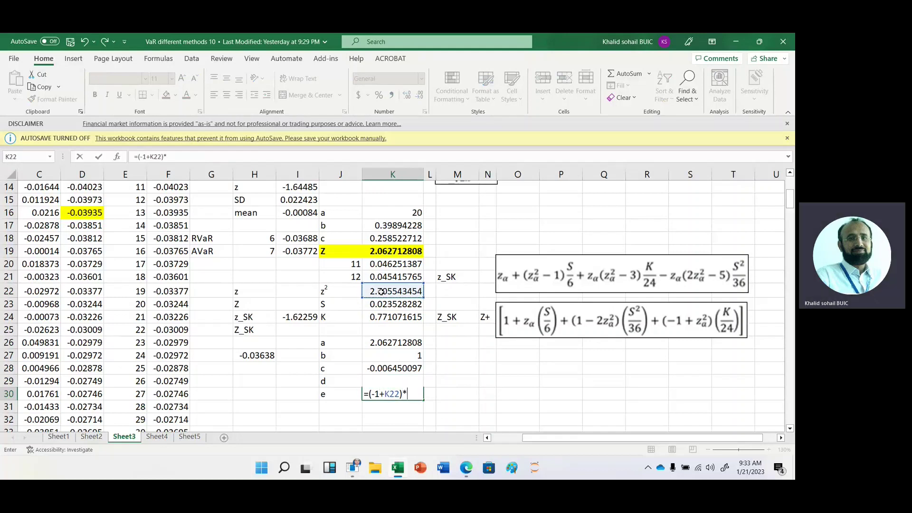
pyautogui.click(394, 316)
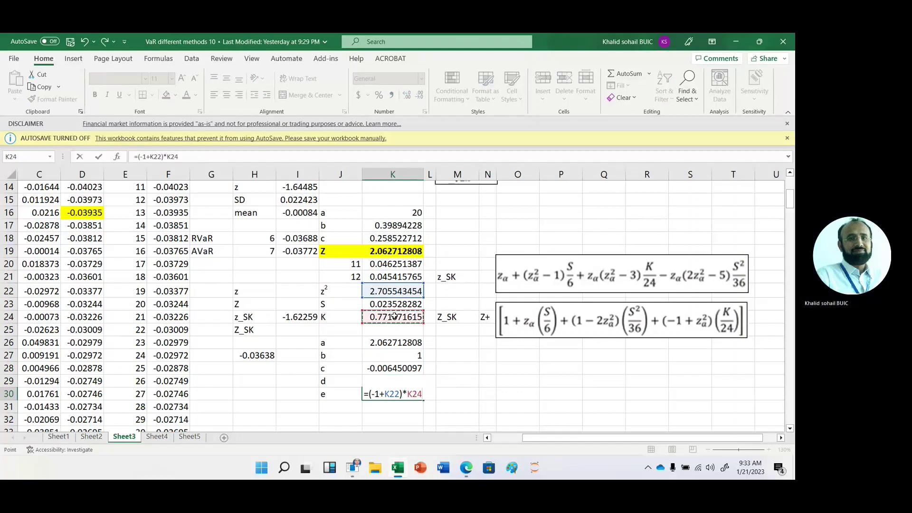
pyautogui.write('/24')
pyautogui.press('Return')
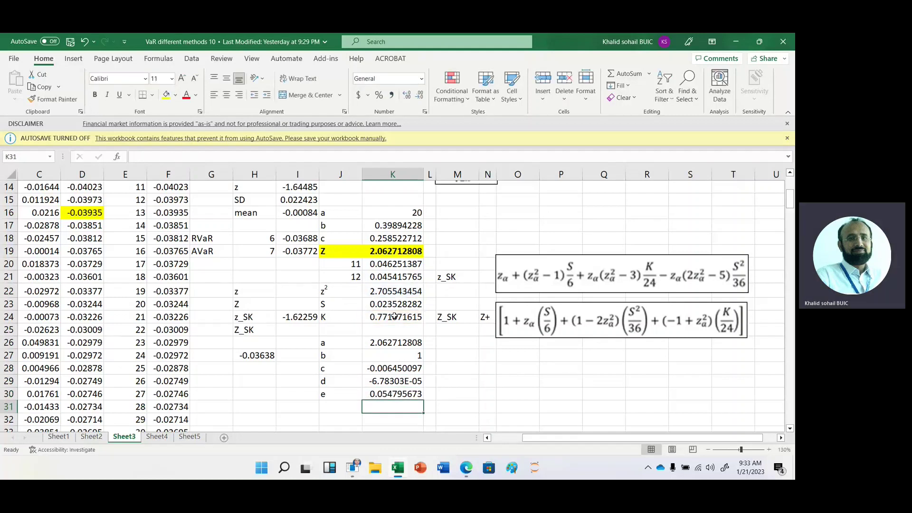
# Total terms a–e with =SUM(K26:K30) in K31 (3.110990553) and copy the Z_SK label to J31.
pyautogui.click(613, 75)
pyautogui.click(612, 75)
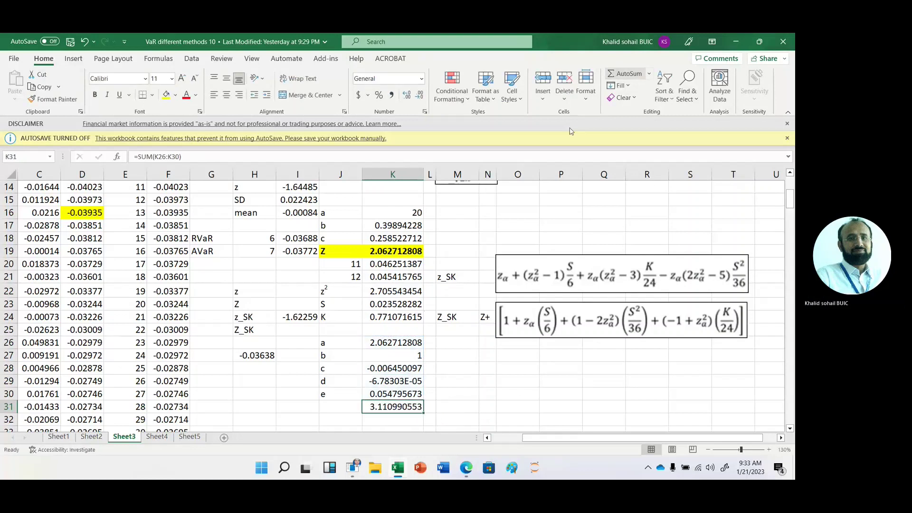
pyautogui.click(243, 329)
pyautogui.hotkey('ctrl', 'c')
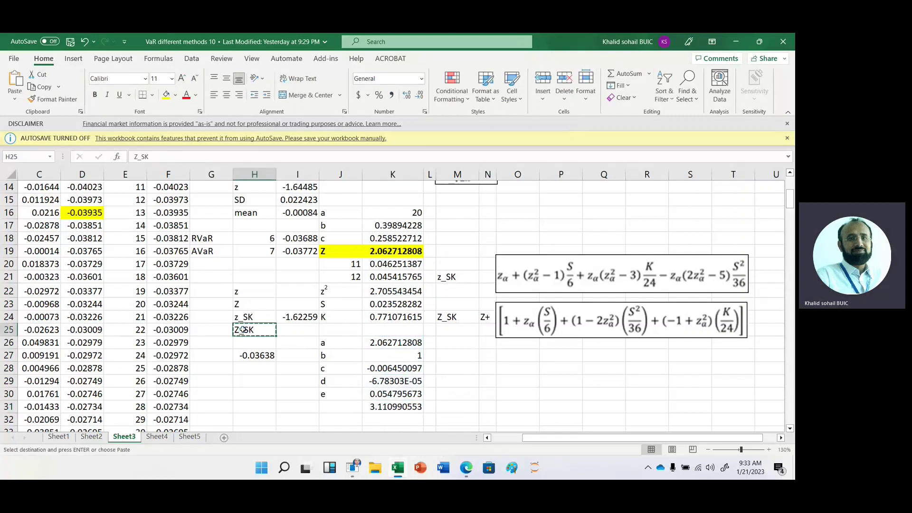
pyautogui.click(335, 402)
pyautogui.hotkey('ctrl', 'v')
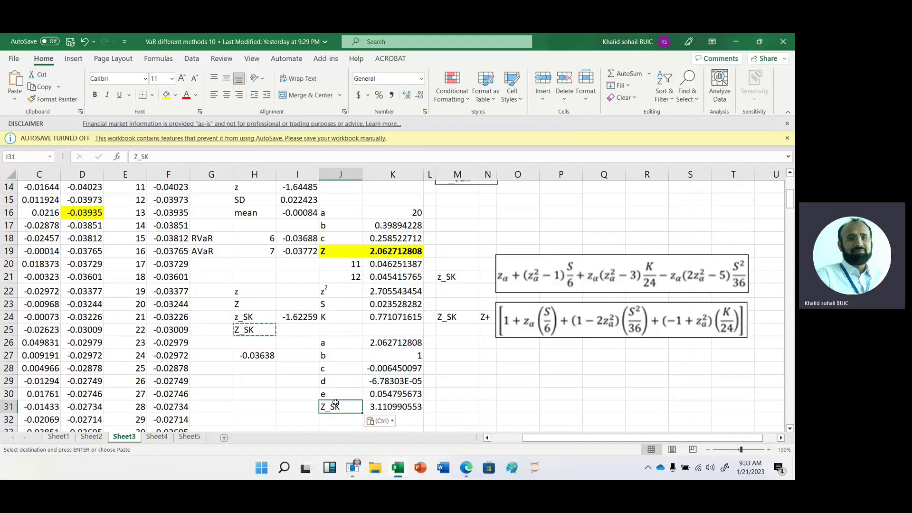
# Link I25 to the Z_SK total with =K31, showing 3.110991.
pyautogui.click(296, 327)
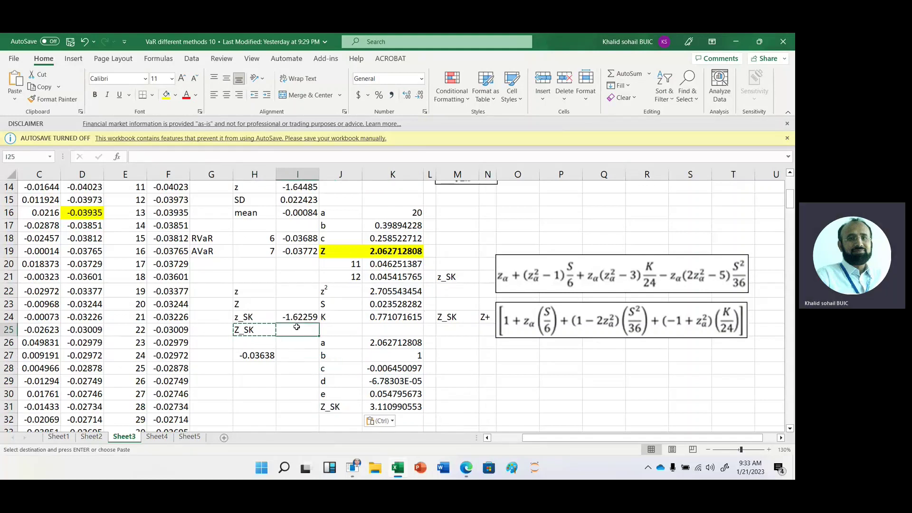
pyautogui.write('=')
pyautogui.press('Right')
pyautogui.press('Right')
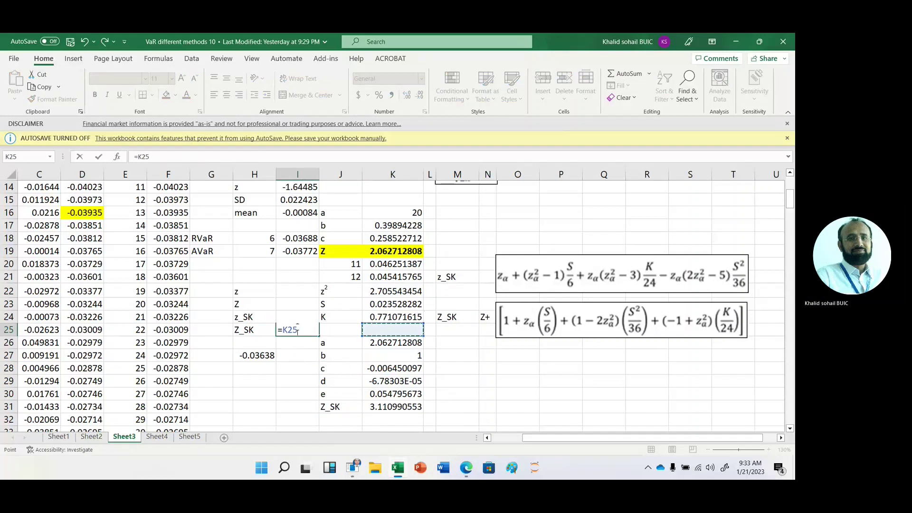
pyautogui.press('Down')
pyautogui.press('Down')
pyautogui.press('Down')
pyautogui.press('Down')
pyautogui.press('Down')
pyautogui.press('Down')
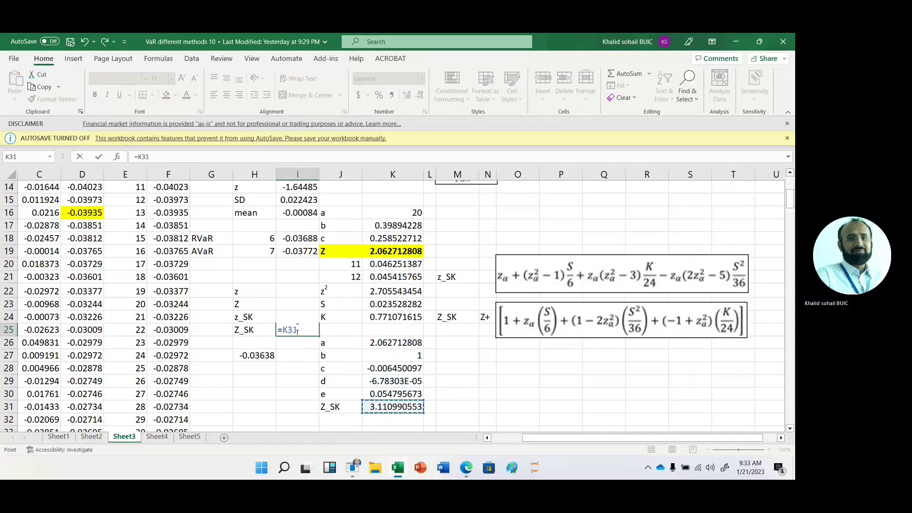
pyautogui.click(297, 328)
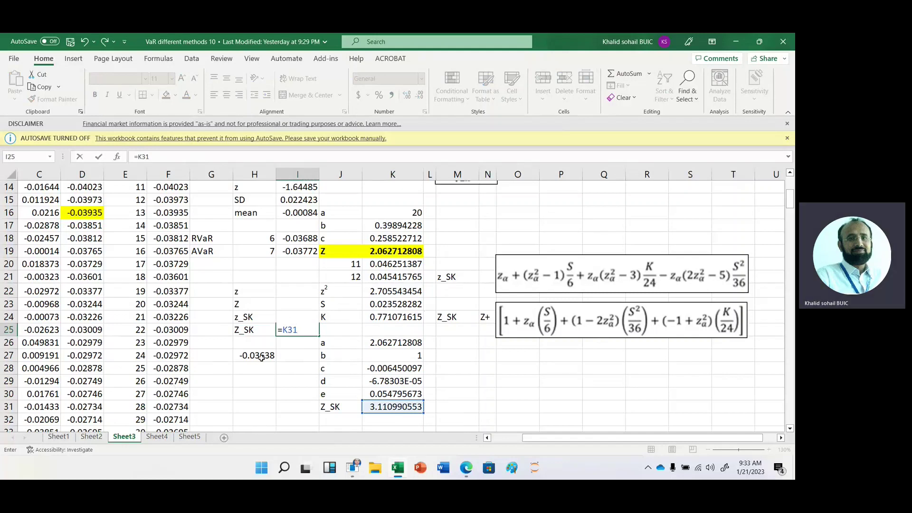
pyautogui.press('Return')
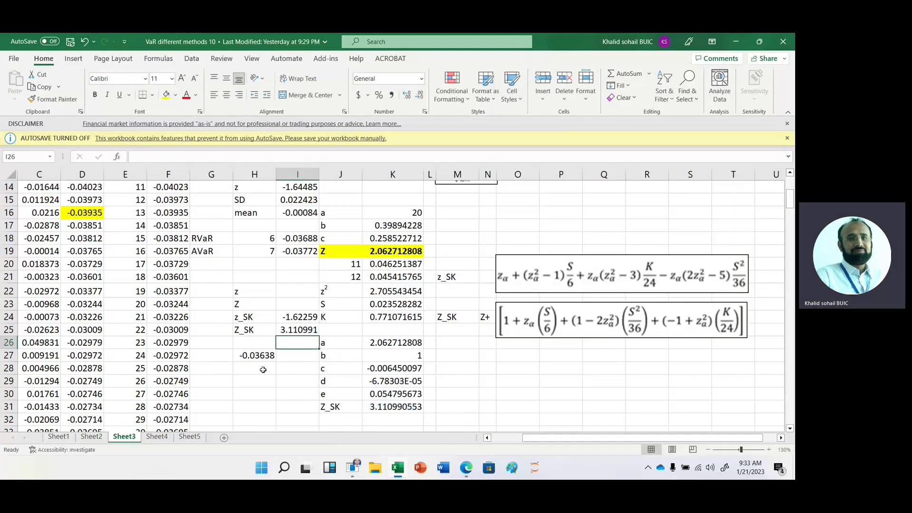
pyautogui.click(262, 369)
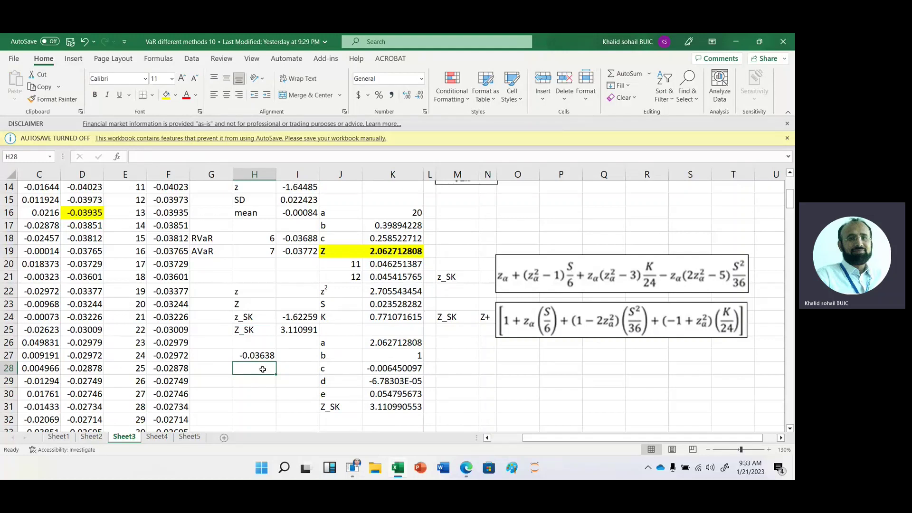
# Begin the H28 formula as =I25*H27, multiplying Z_SK by the modified VaR.
pyautogui.write('=')
pyautogui.press('Up')
pyautogui.press('Up')
pyautogui.press('Up')
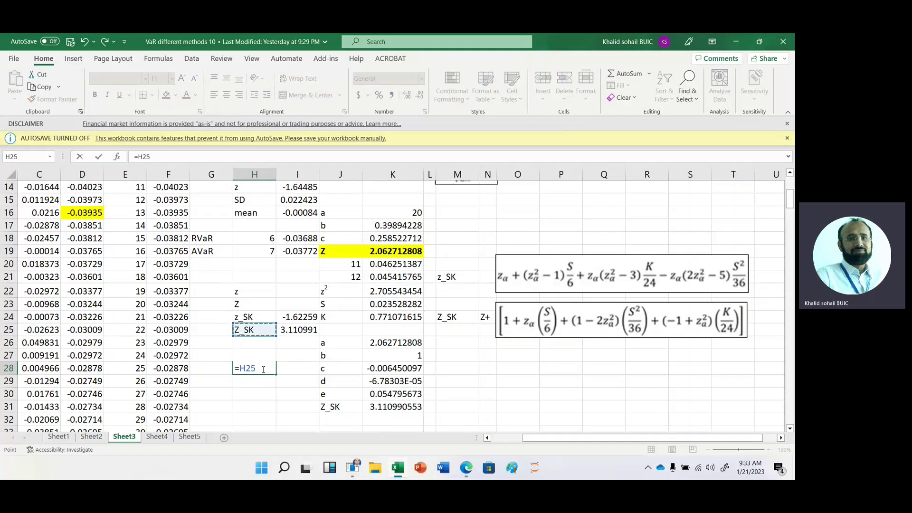
pyautogui.press('Right')
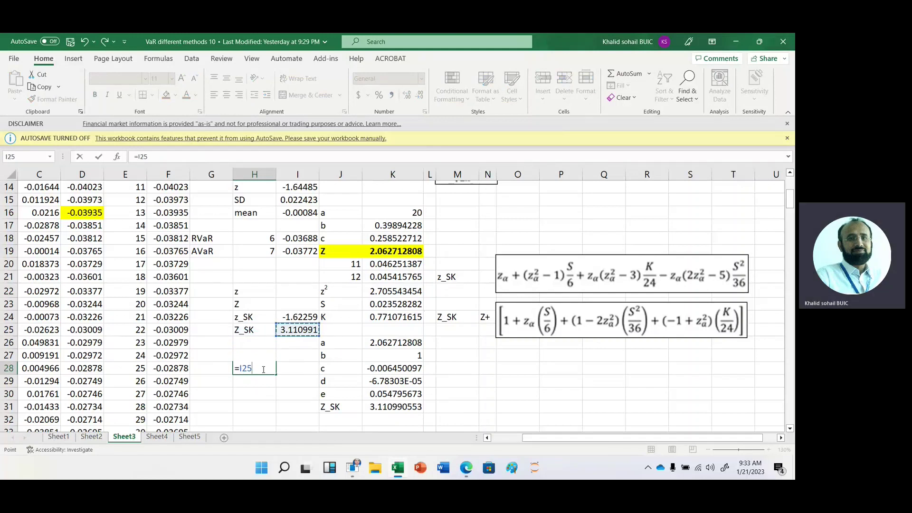
pyautogui.write('*')
pyautogui.press('Up')
pyautogui.press('Up')
pyautogui.press('Up')
pyautogui.press('Up')
pyautogui.press('Up')
pyautogui.press('Up')
pyautogui.press('Up')
pyautogui.press('Up')
pyautogui.press('Up')
pyautogui.press('Up')
pyautogui.press('Up')
pyautogui.press('Up')
pyautogui.press('Up')
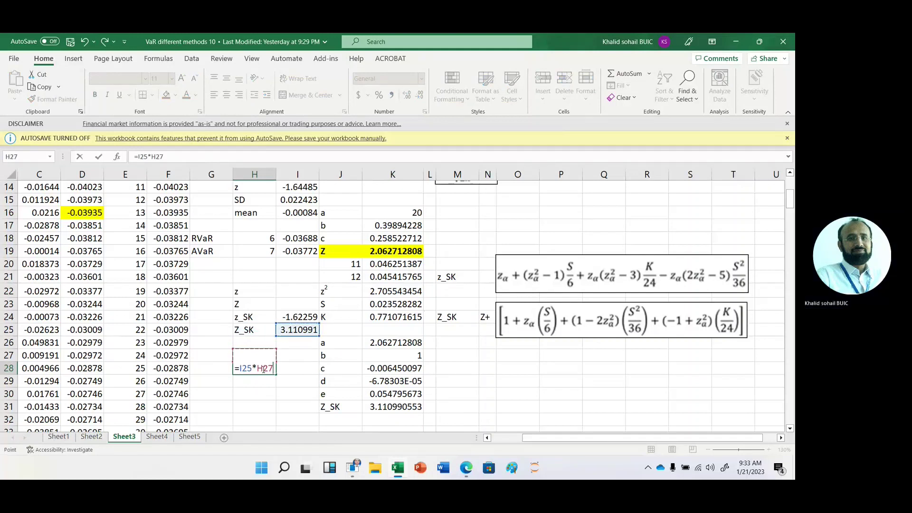